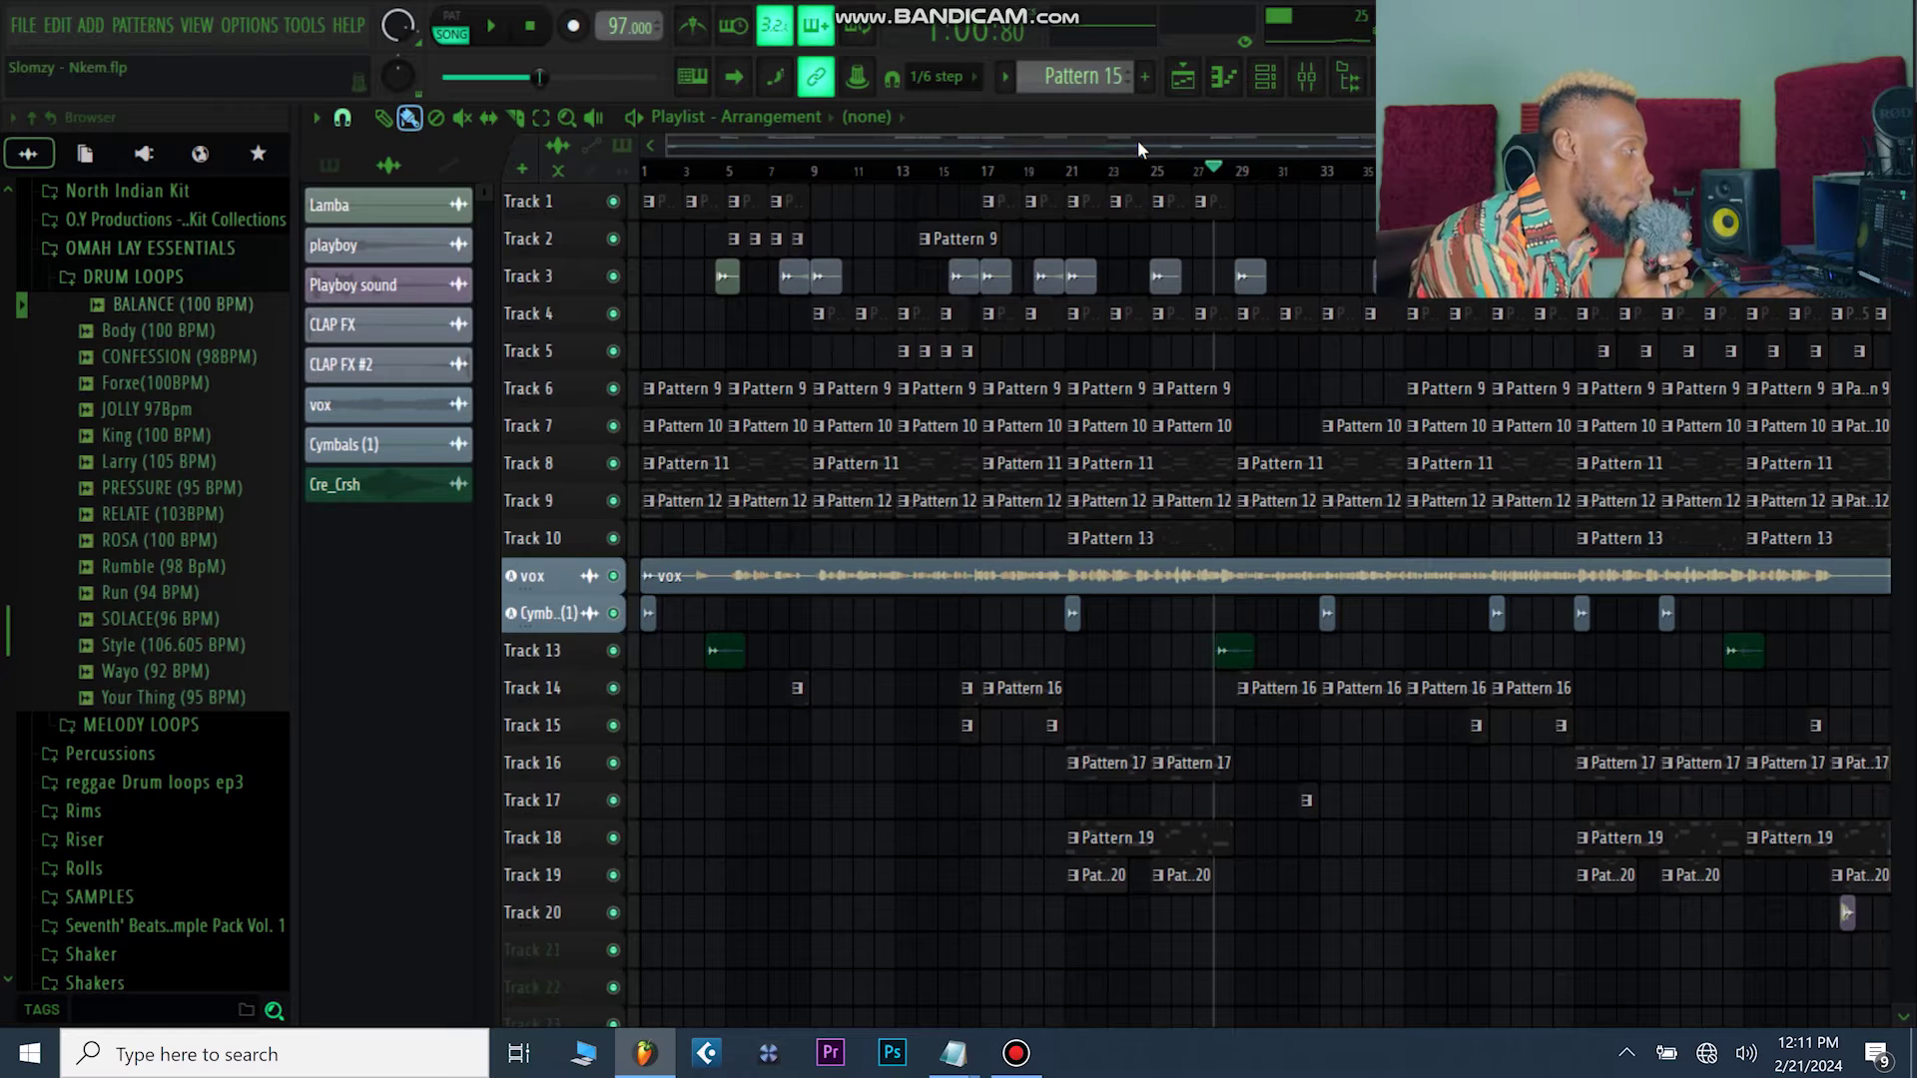
- Select the song section from bar 29 and open the Mixer as a detached window
key(space)
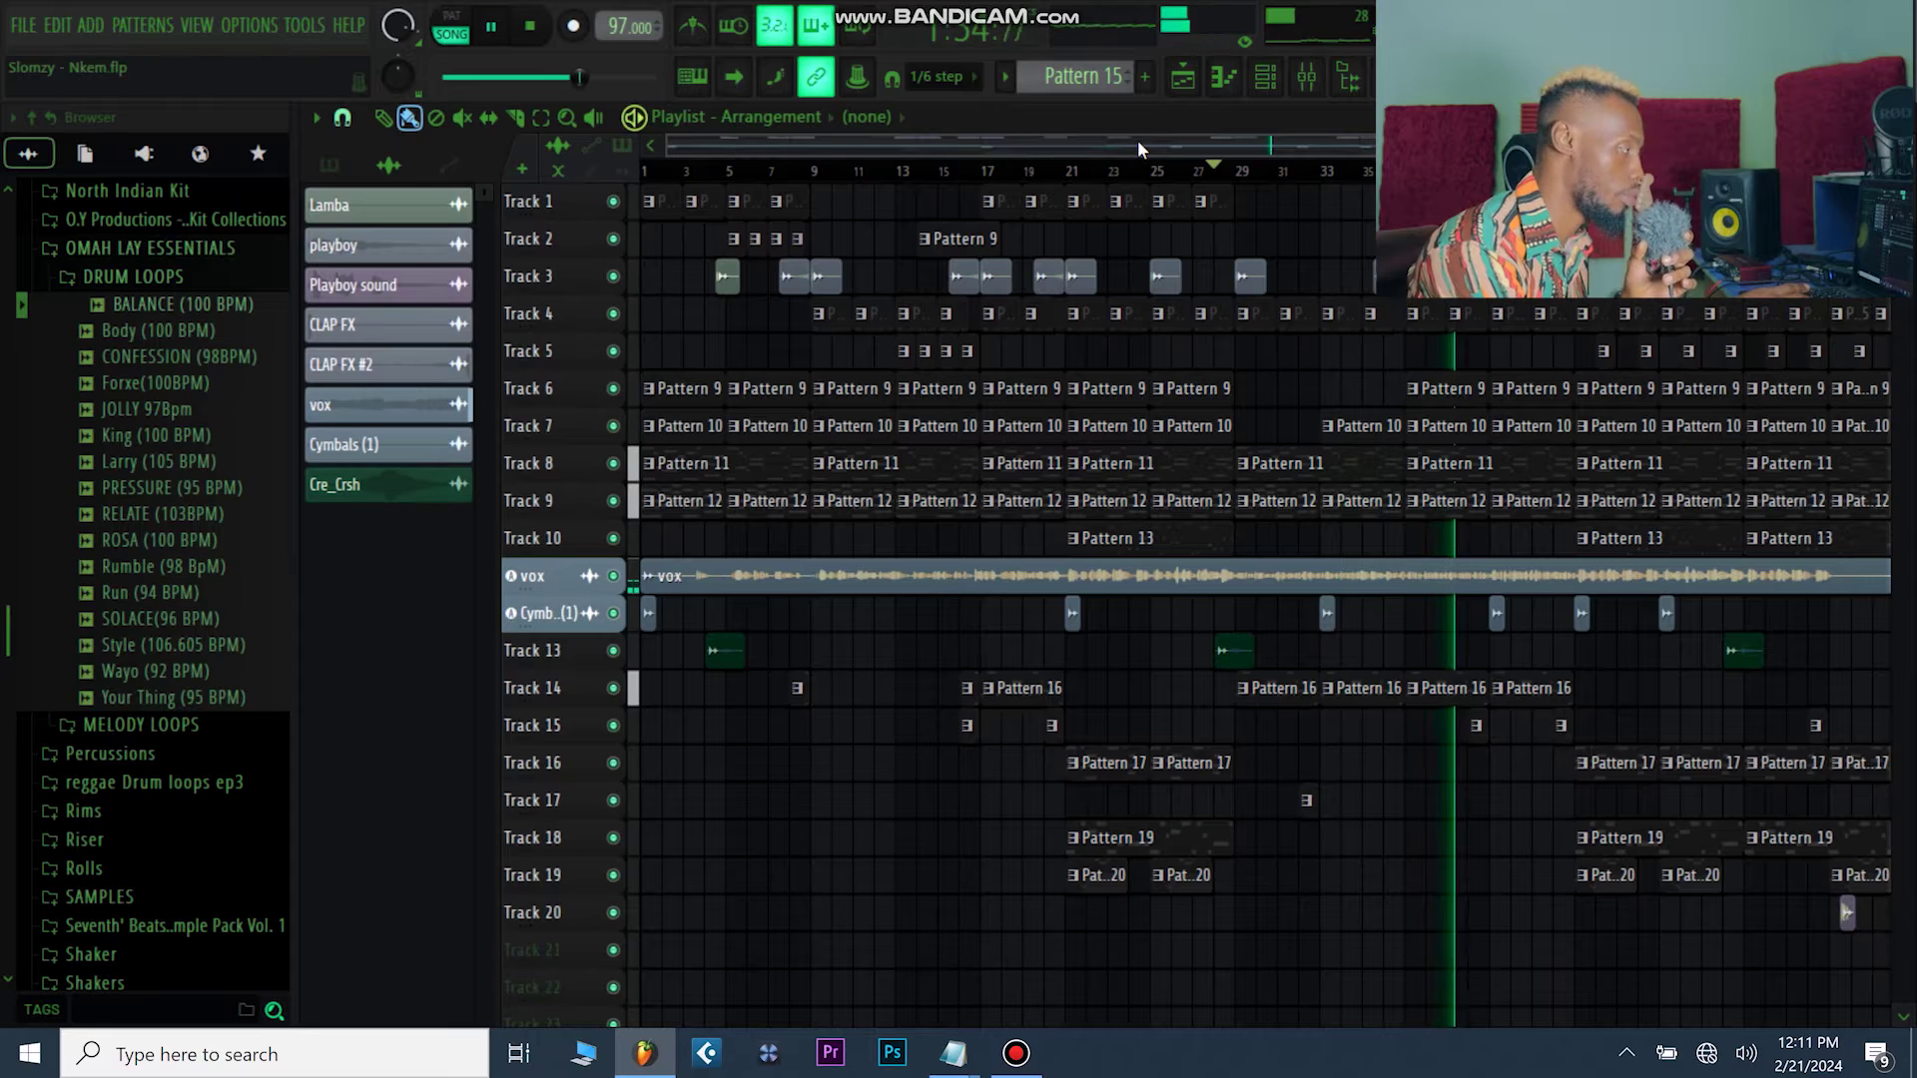
key(space)
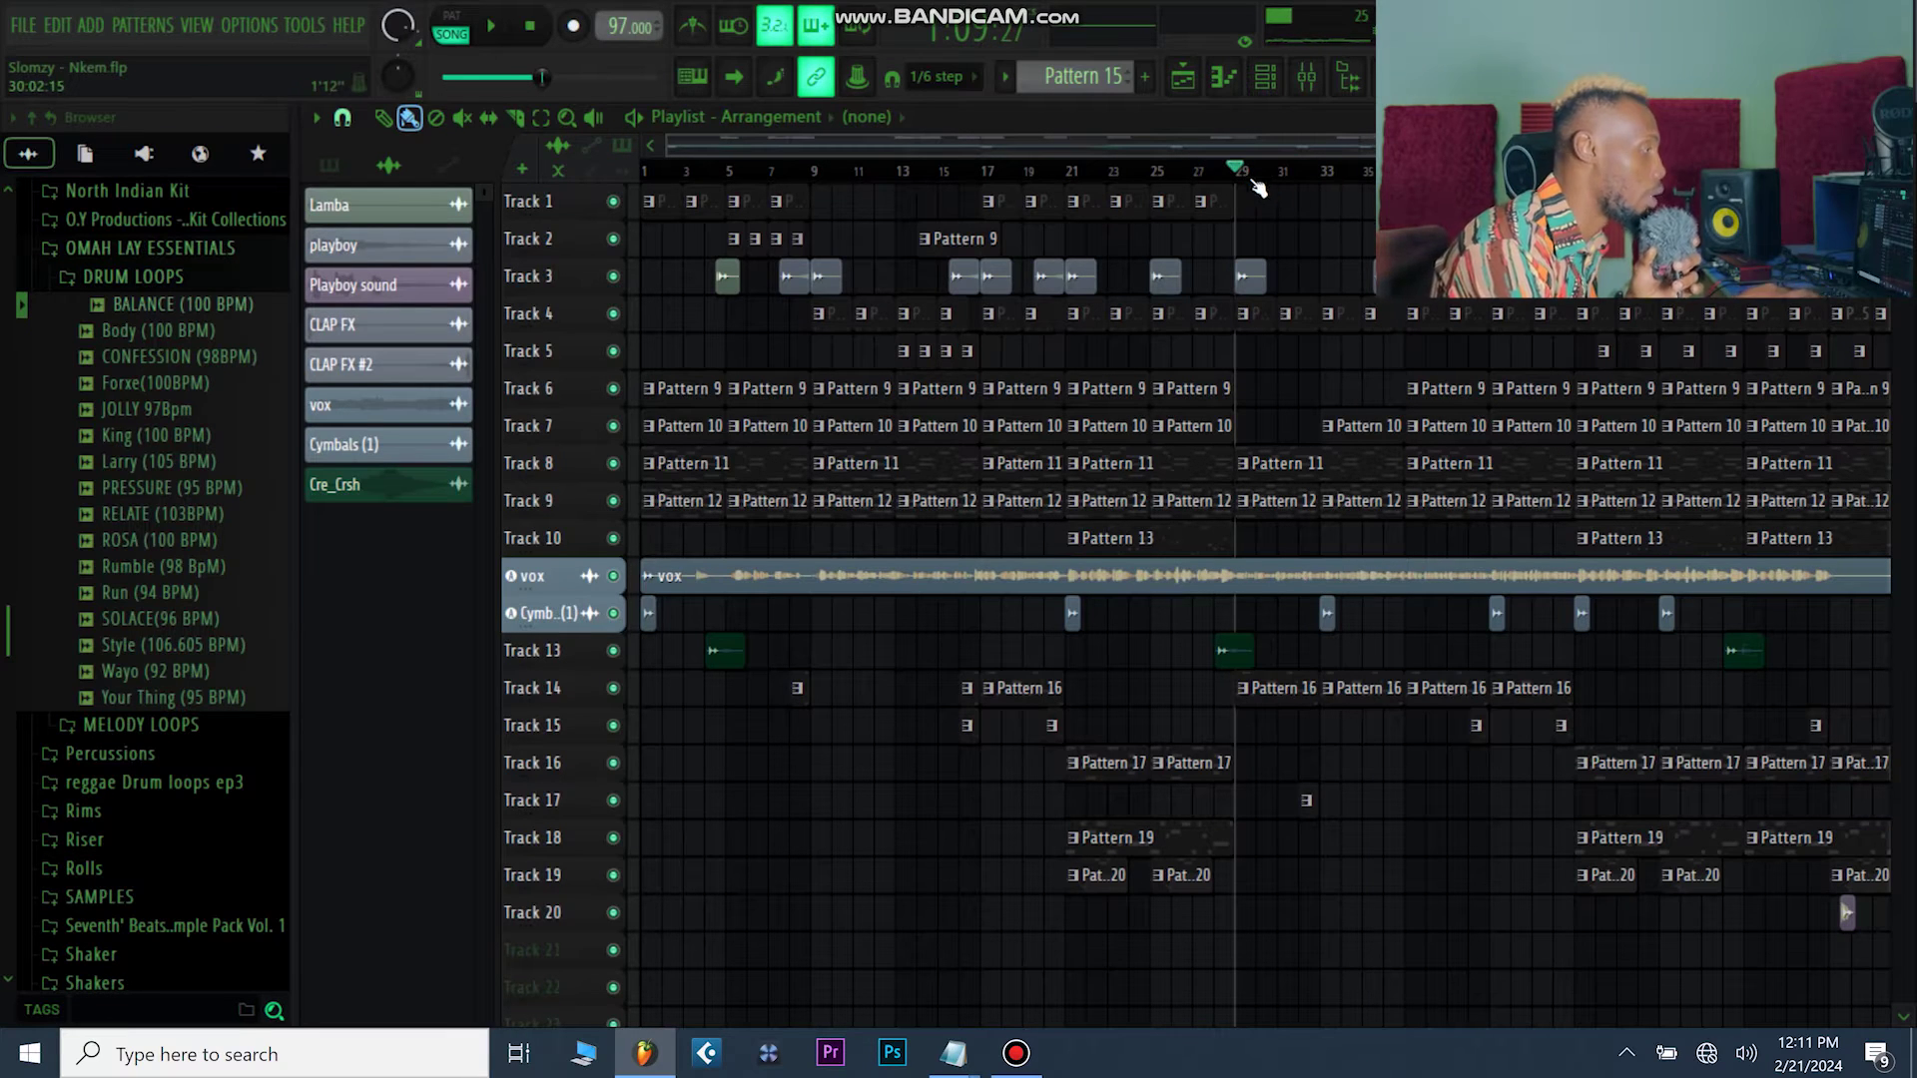
drag(1243, 180, 1541, 172)
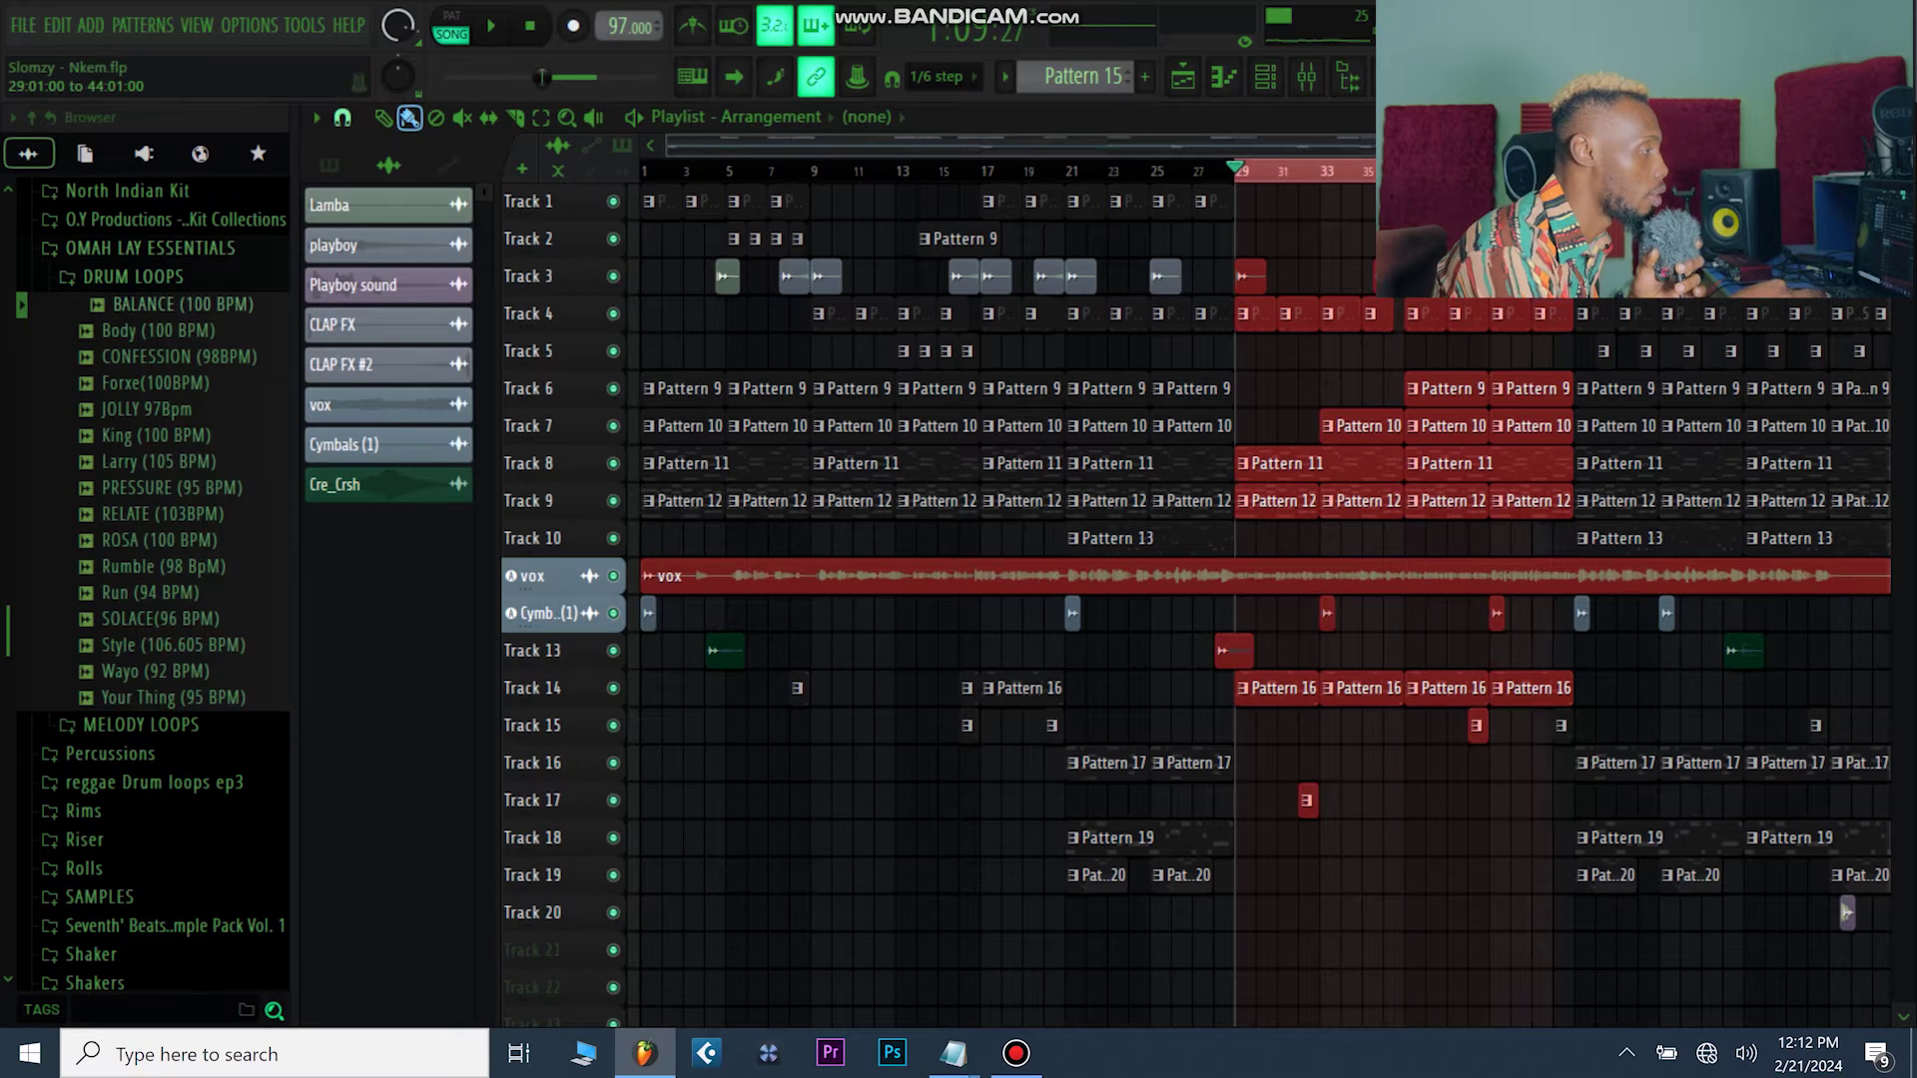
click(1323, 90)
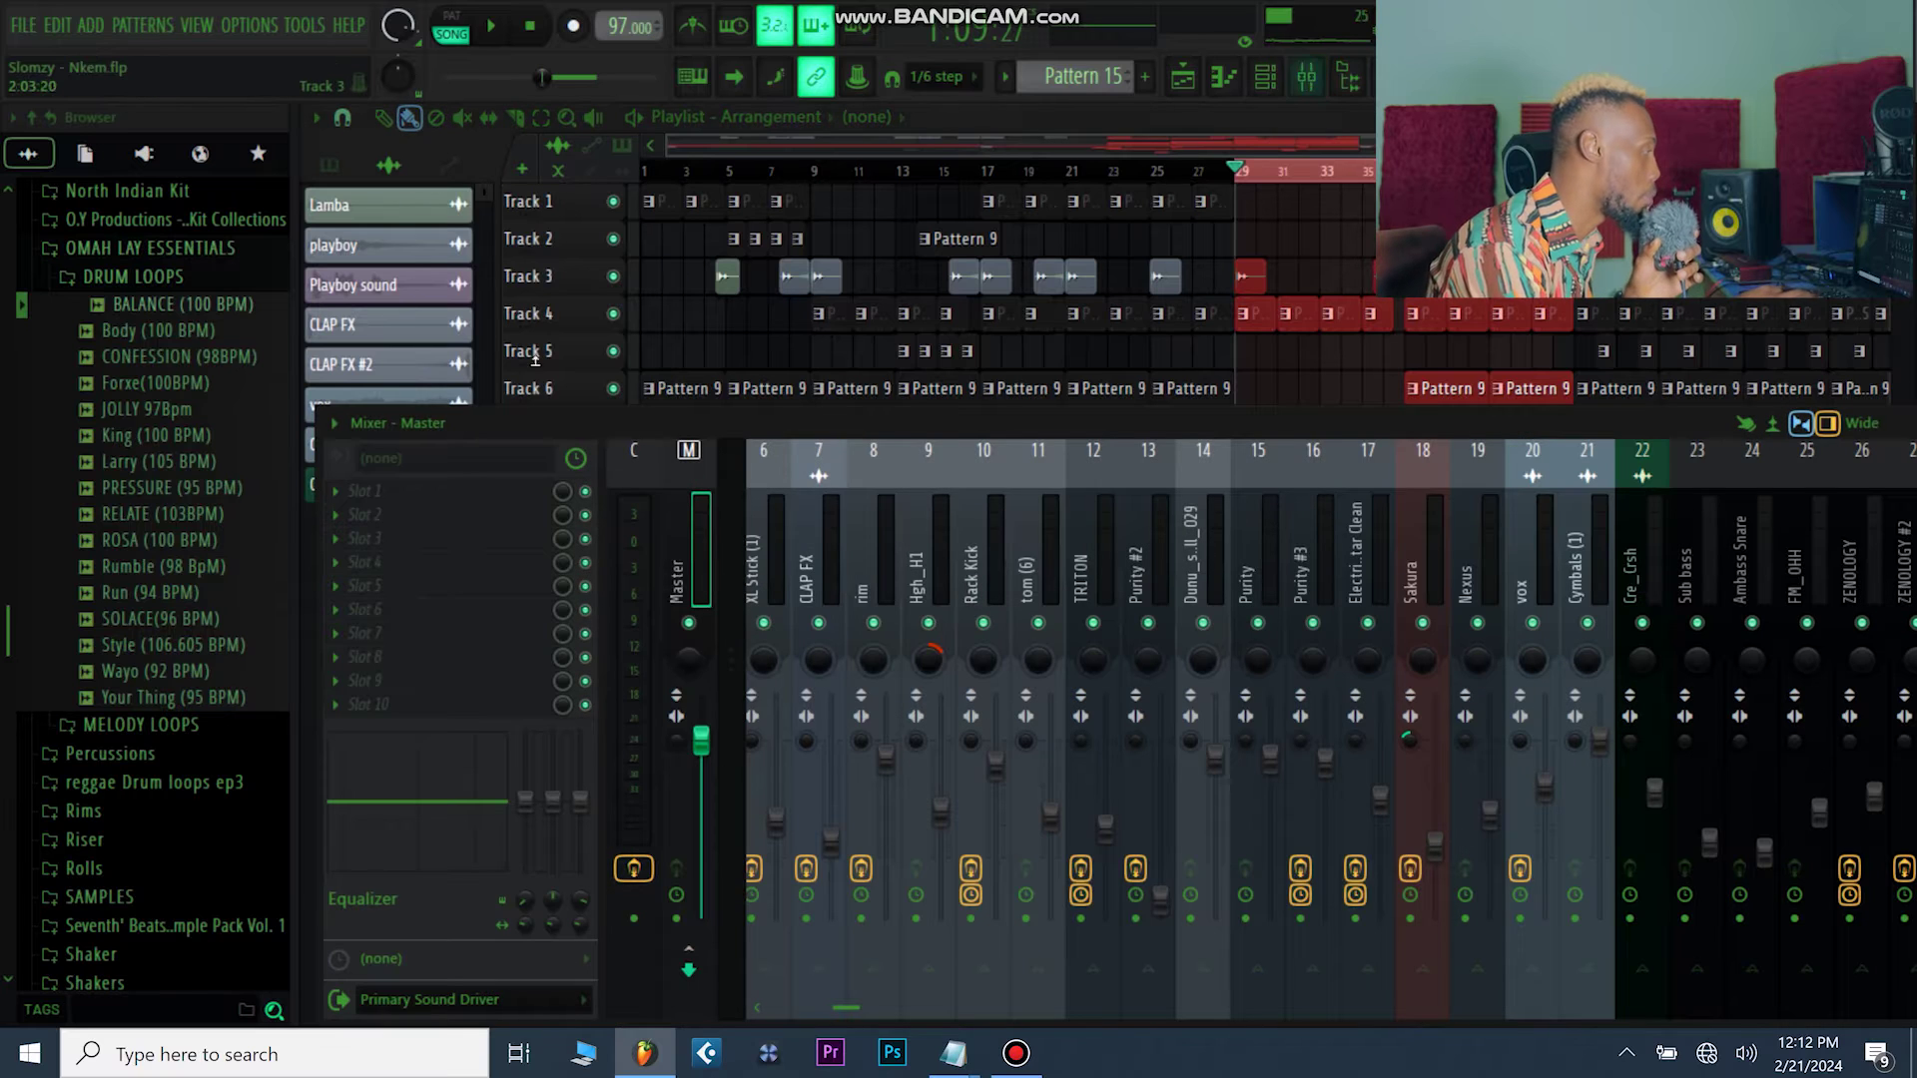
click(335, 426)
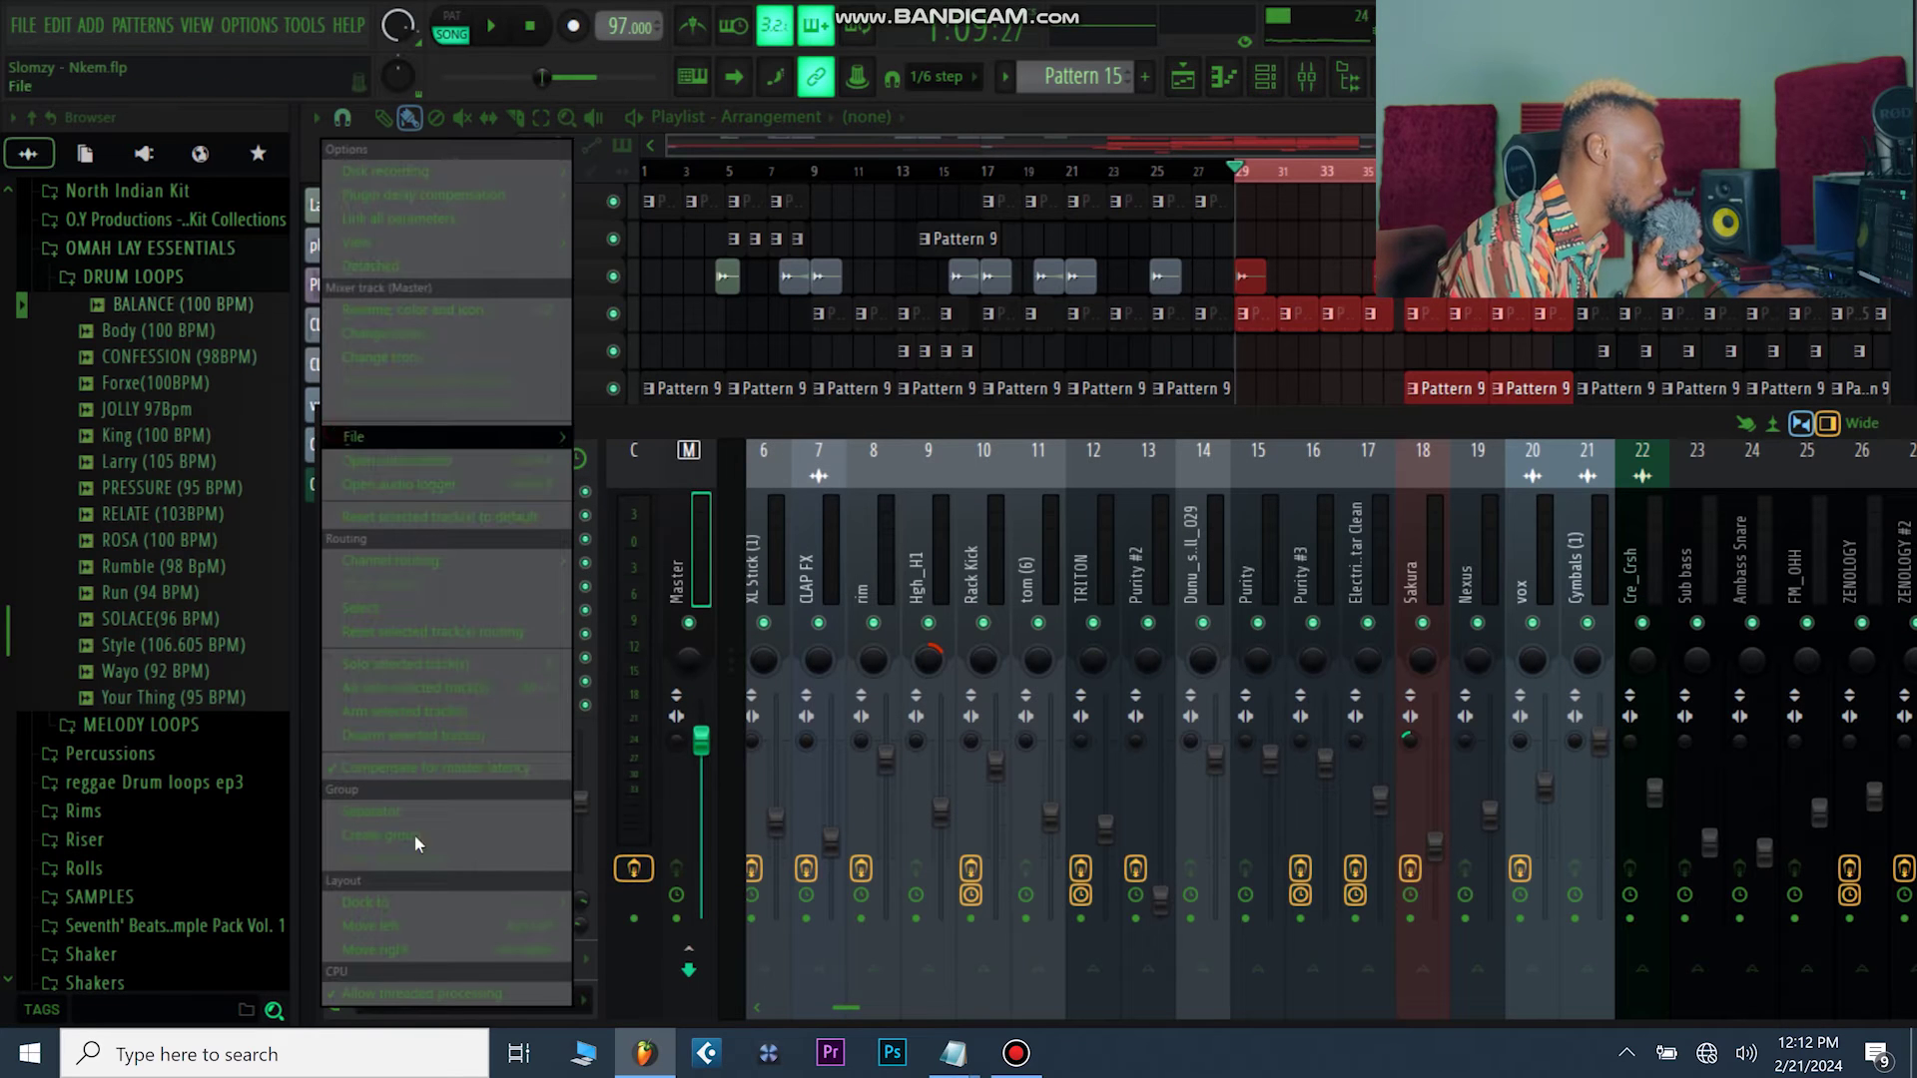
click(405, 267)
- Solo the vox mixer channel and audition it alone
click(1527, 588)
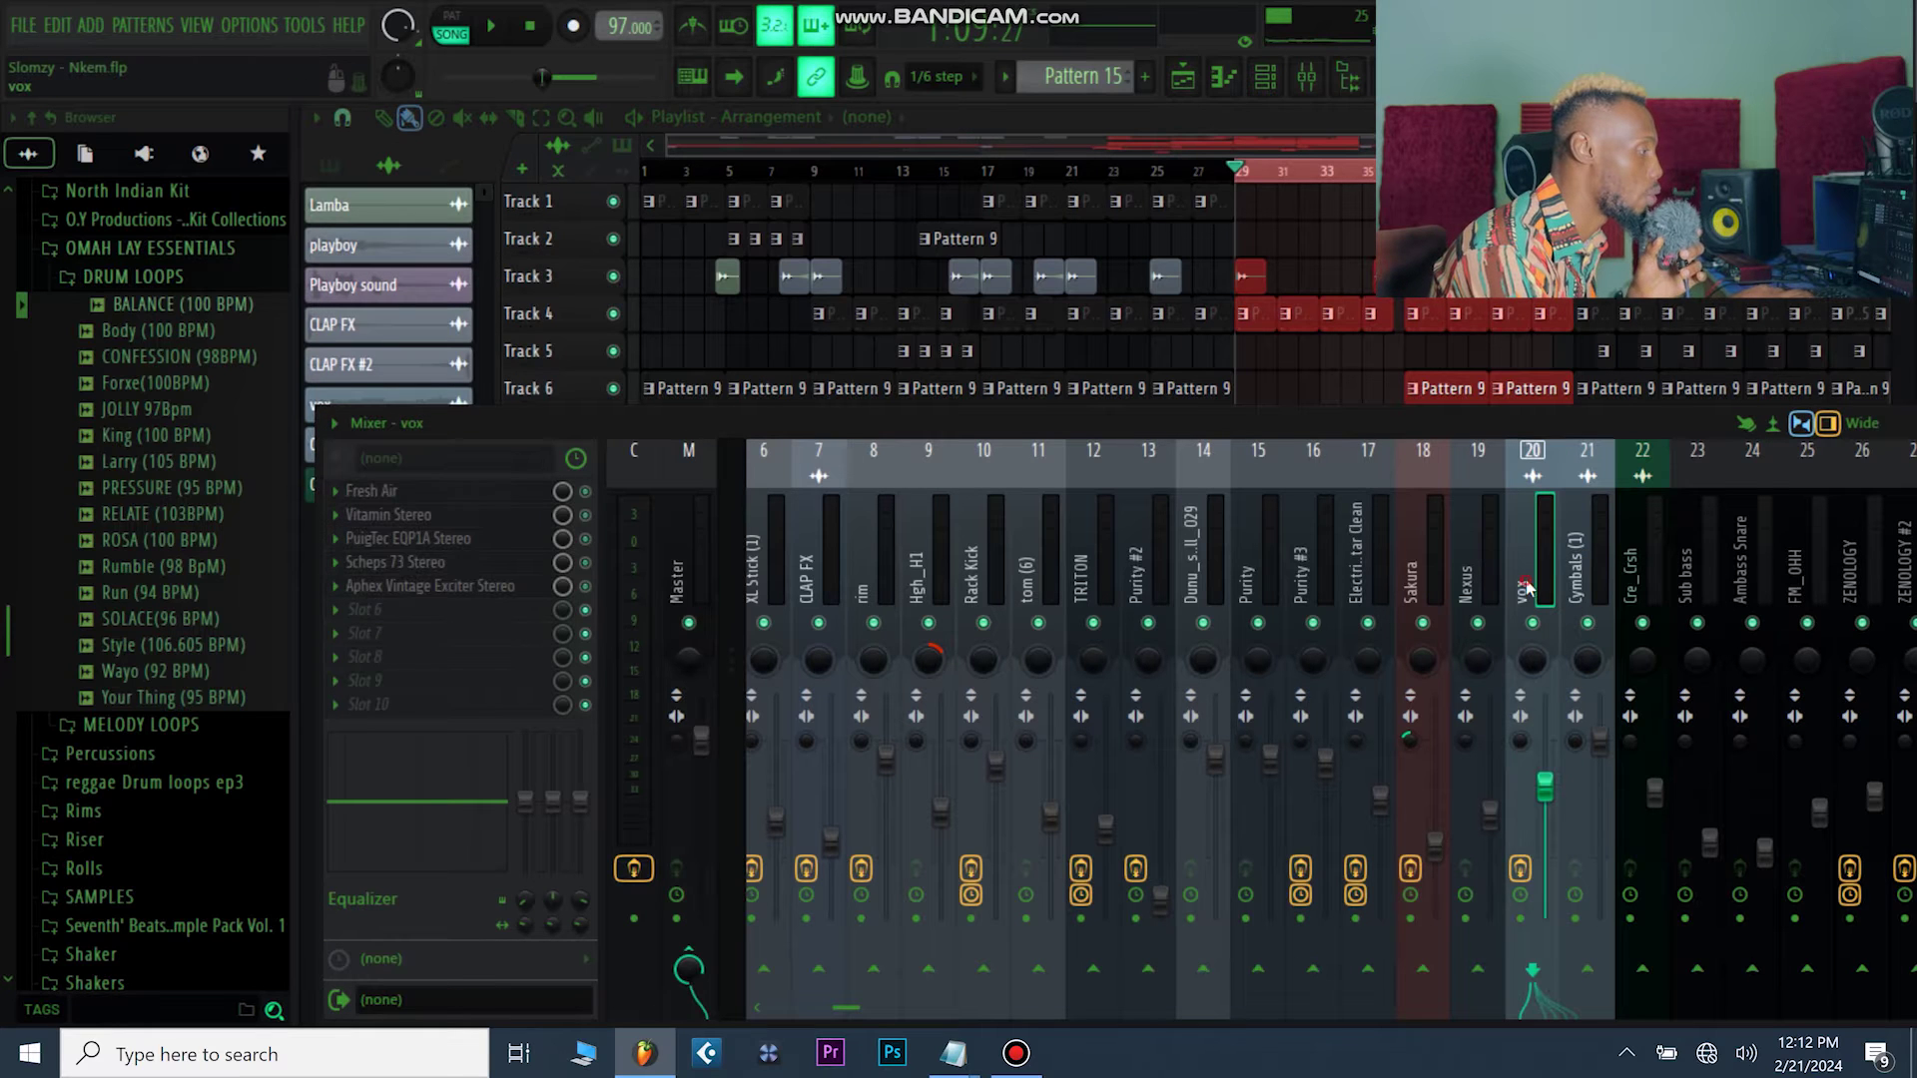
right_click(1532, 623)
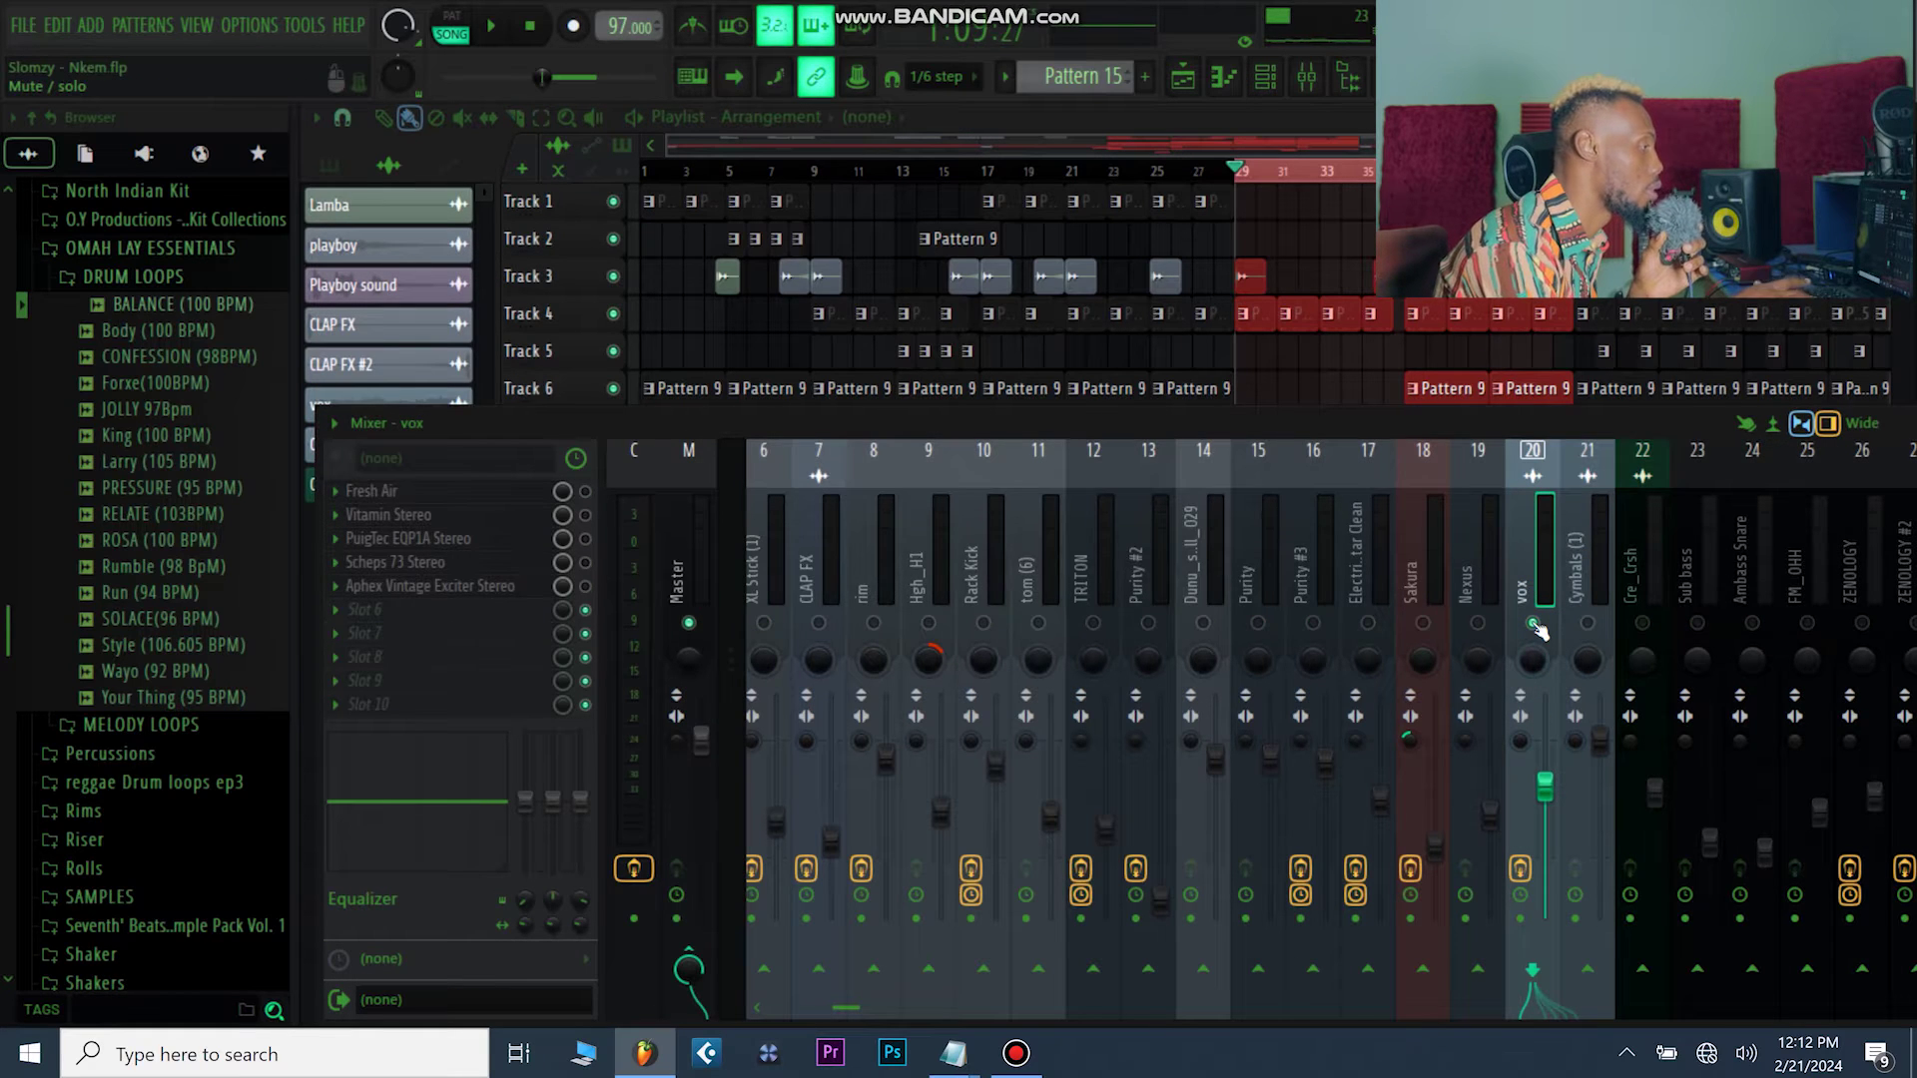
key(space)
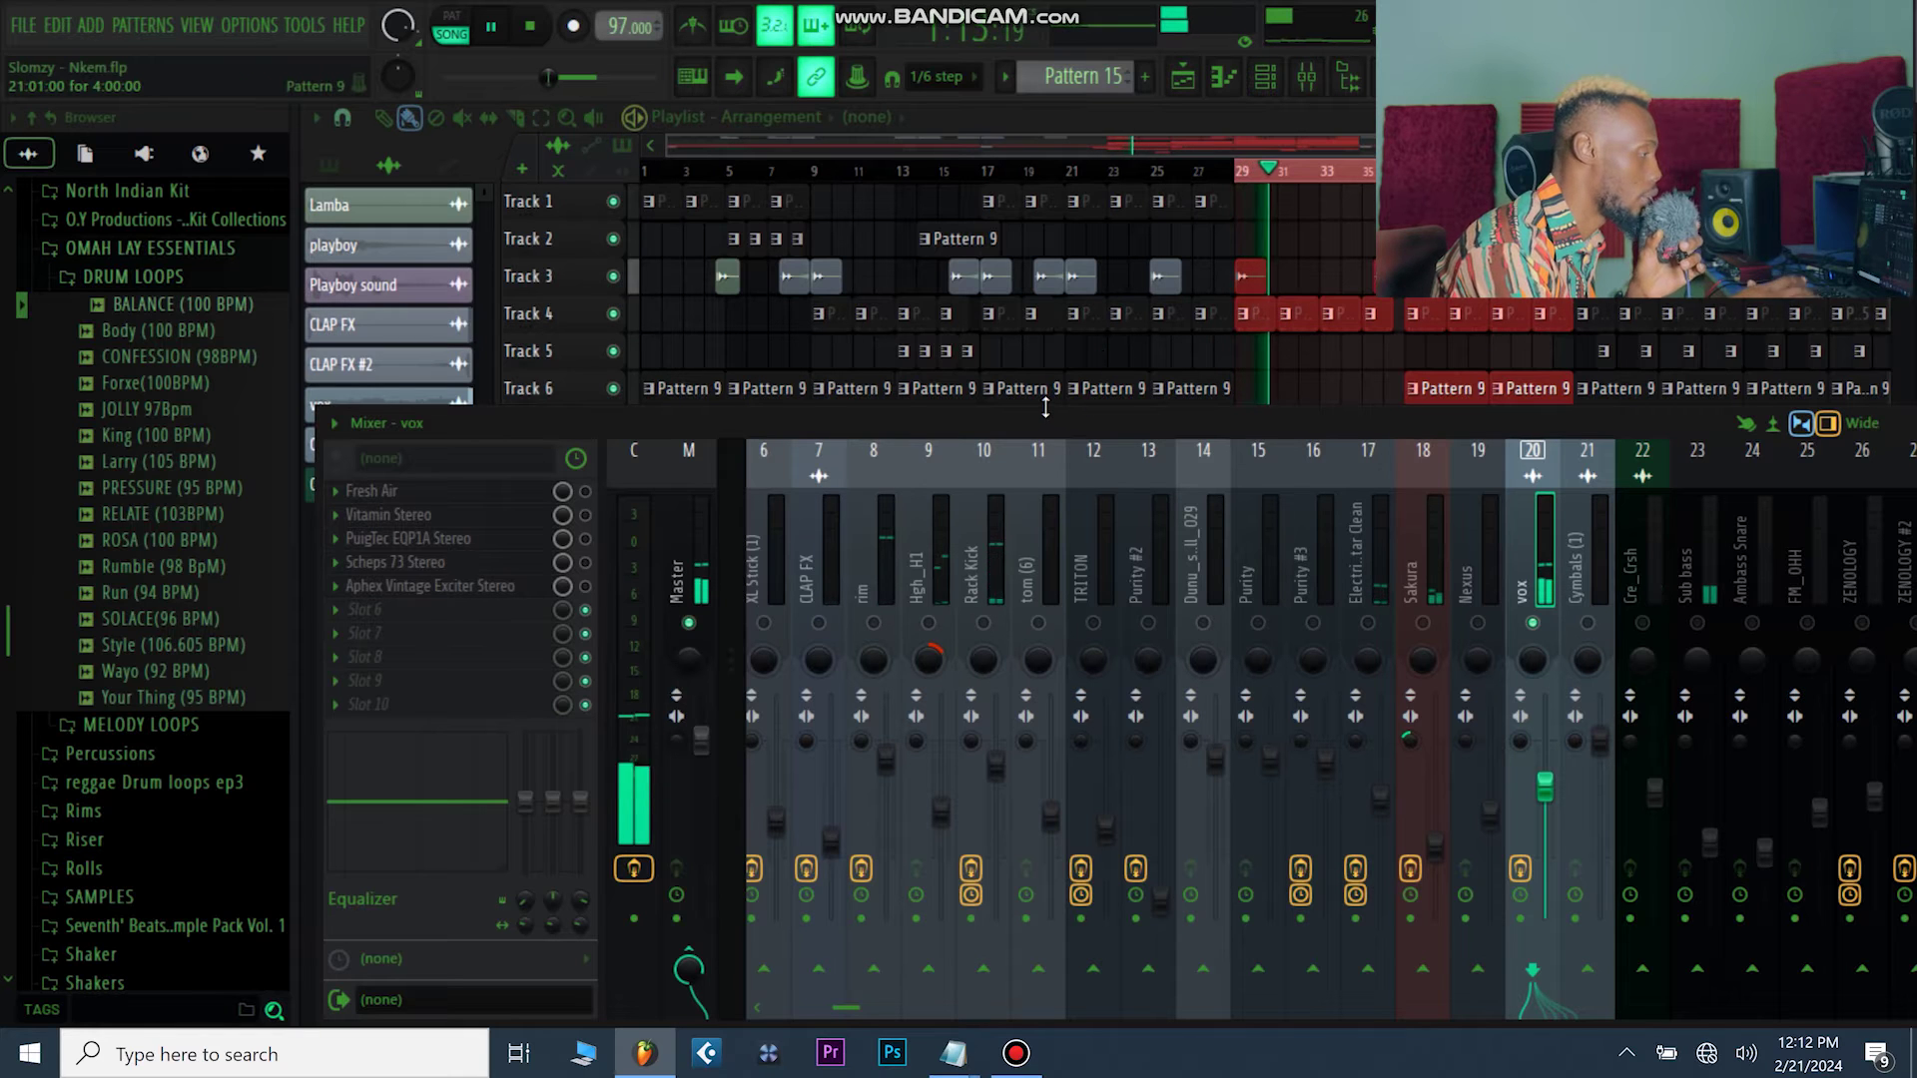
key(space)
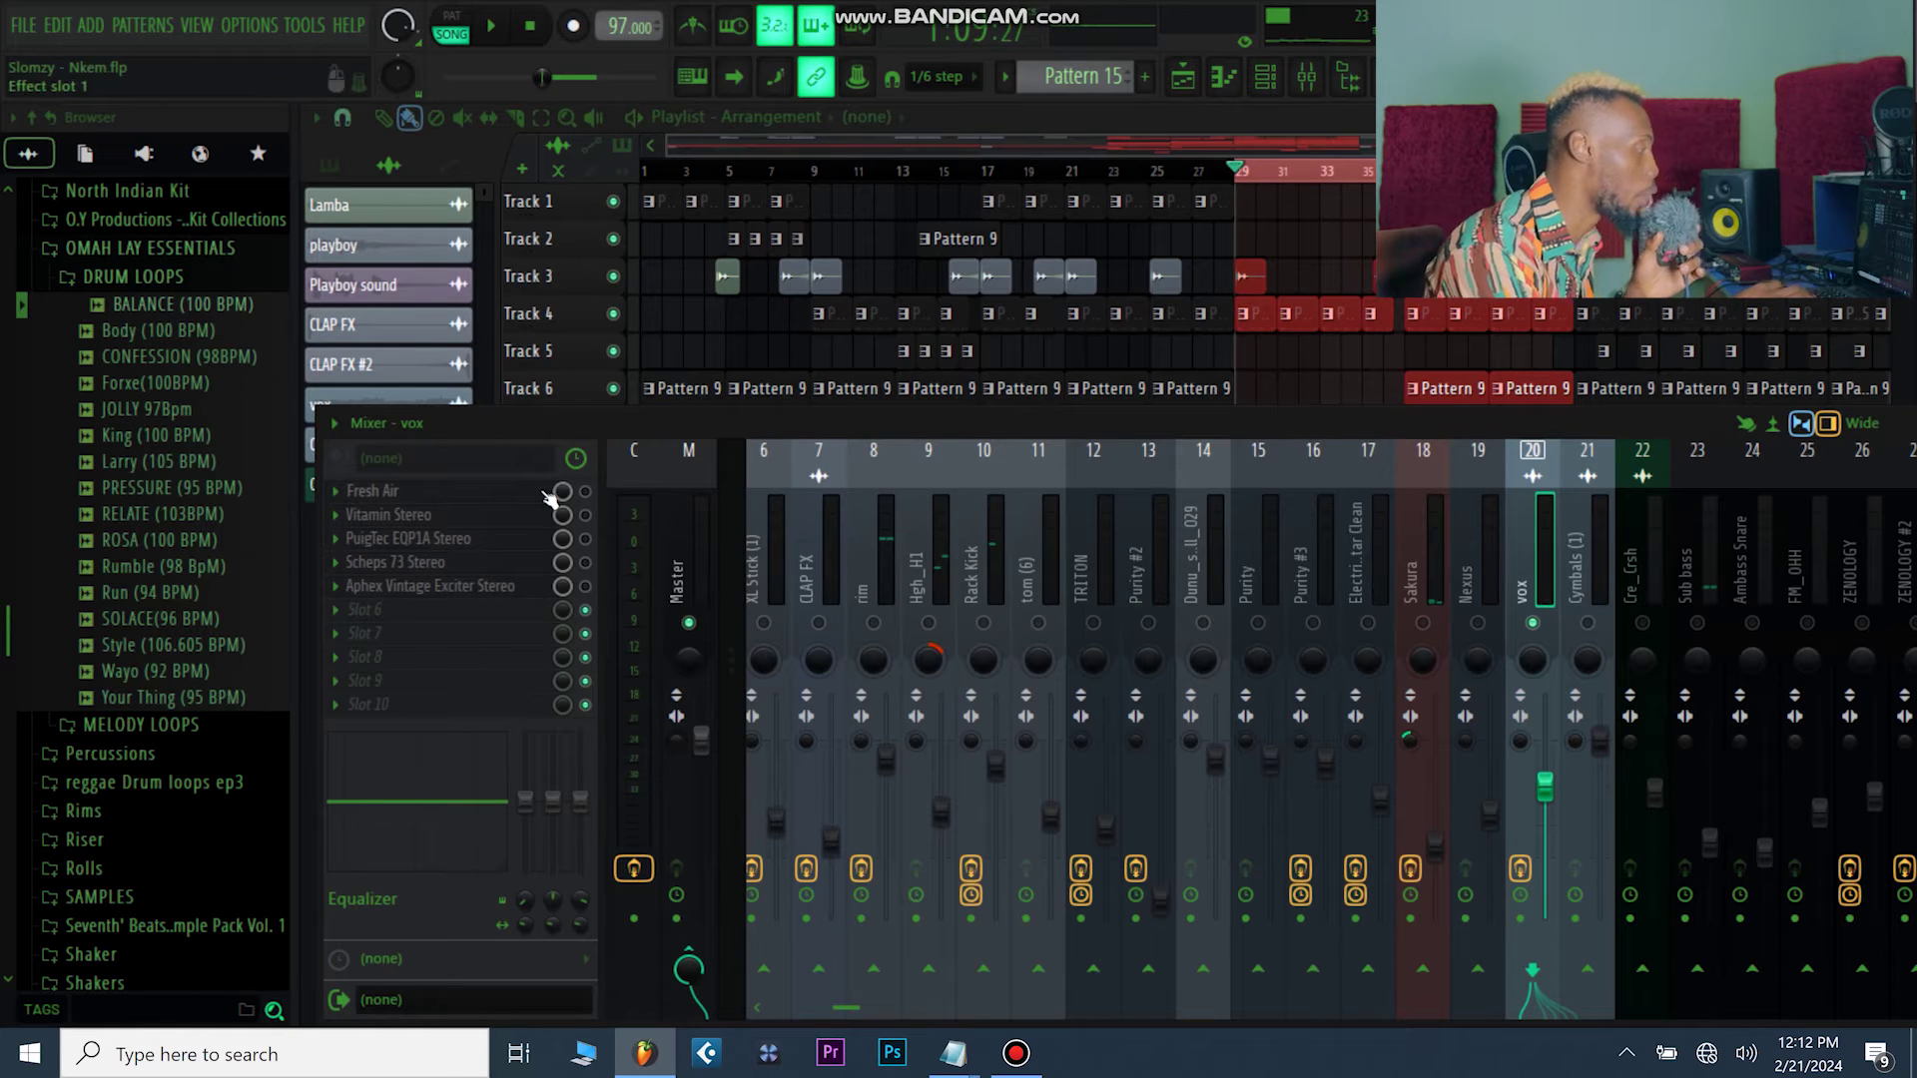
- Enable Fresh Air on the vox insert and bring up its settings window
click(585, 492)
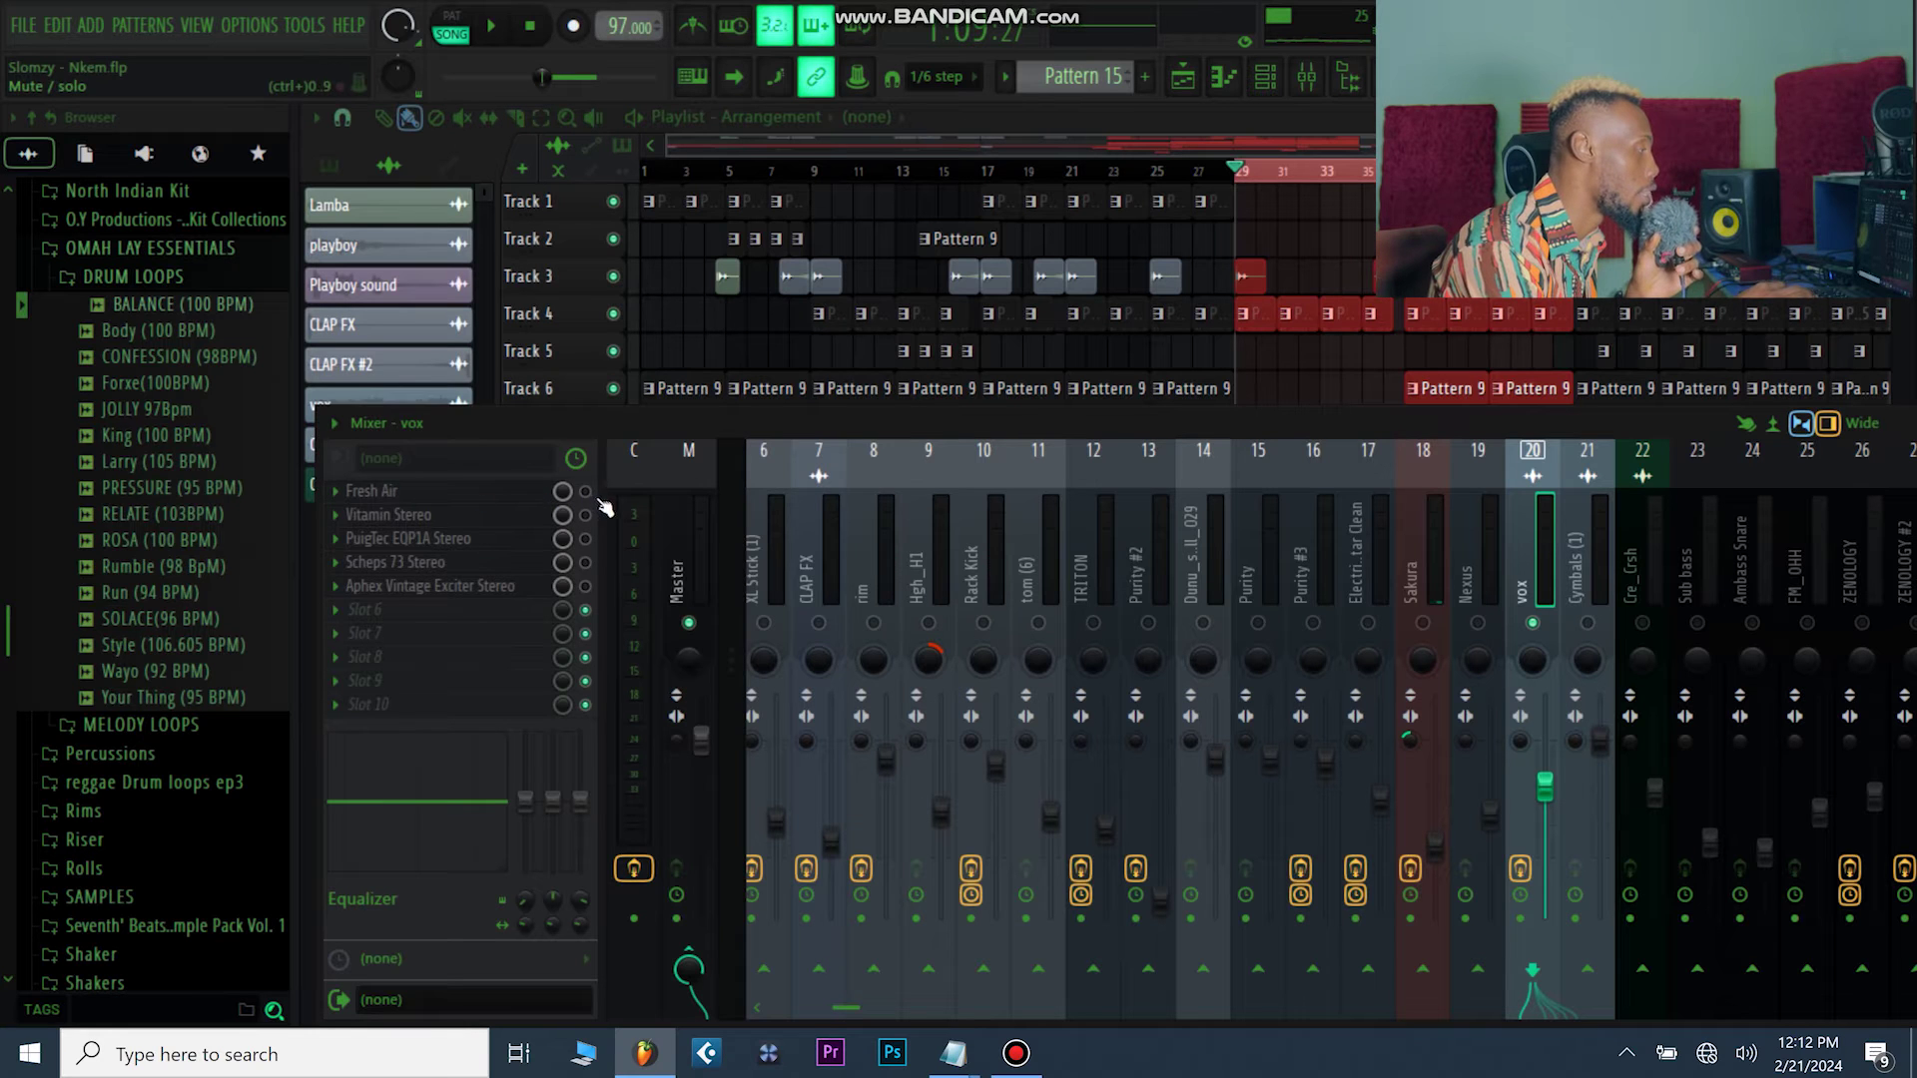
click(504, 494)
drag(529, 216, 968, 216)
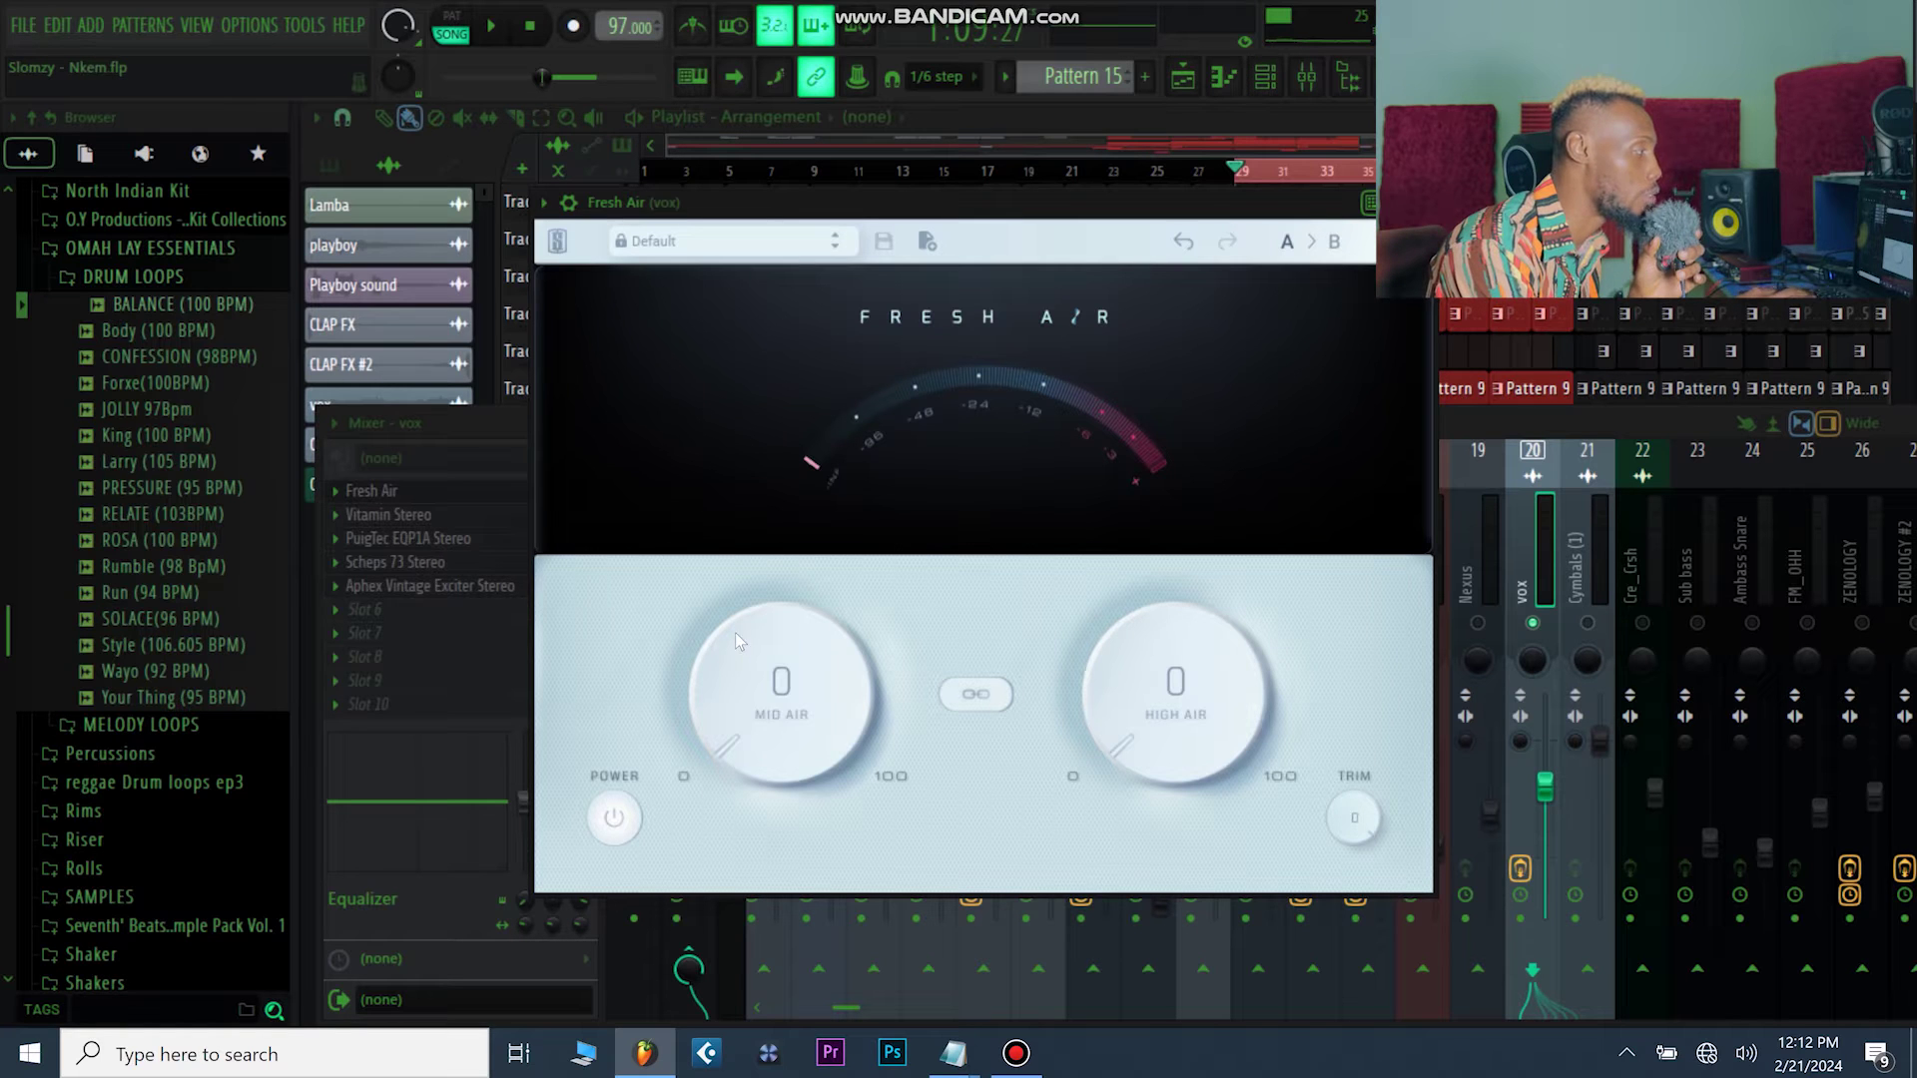
- Browse Fresh Air presets, then audition raising Mid Air and High Air to 100%
click(691, 242)
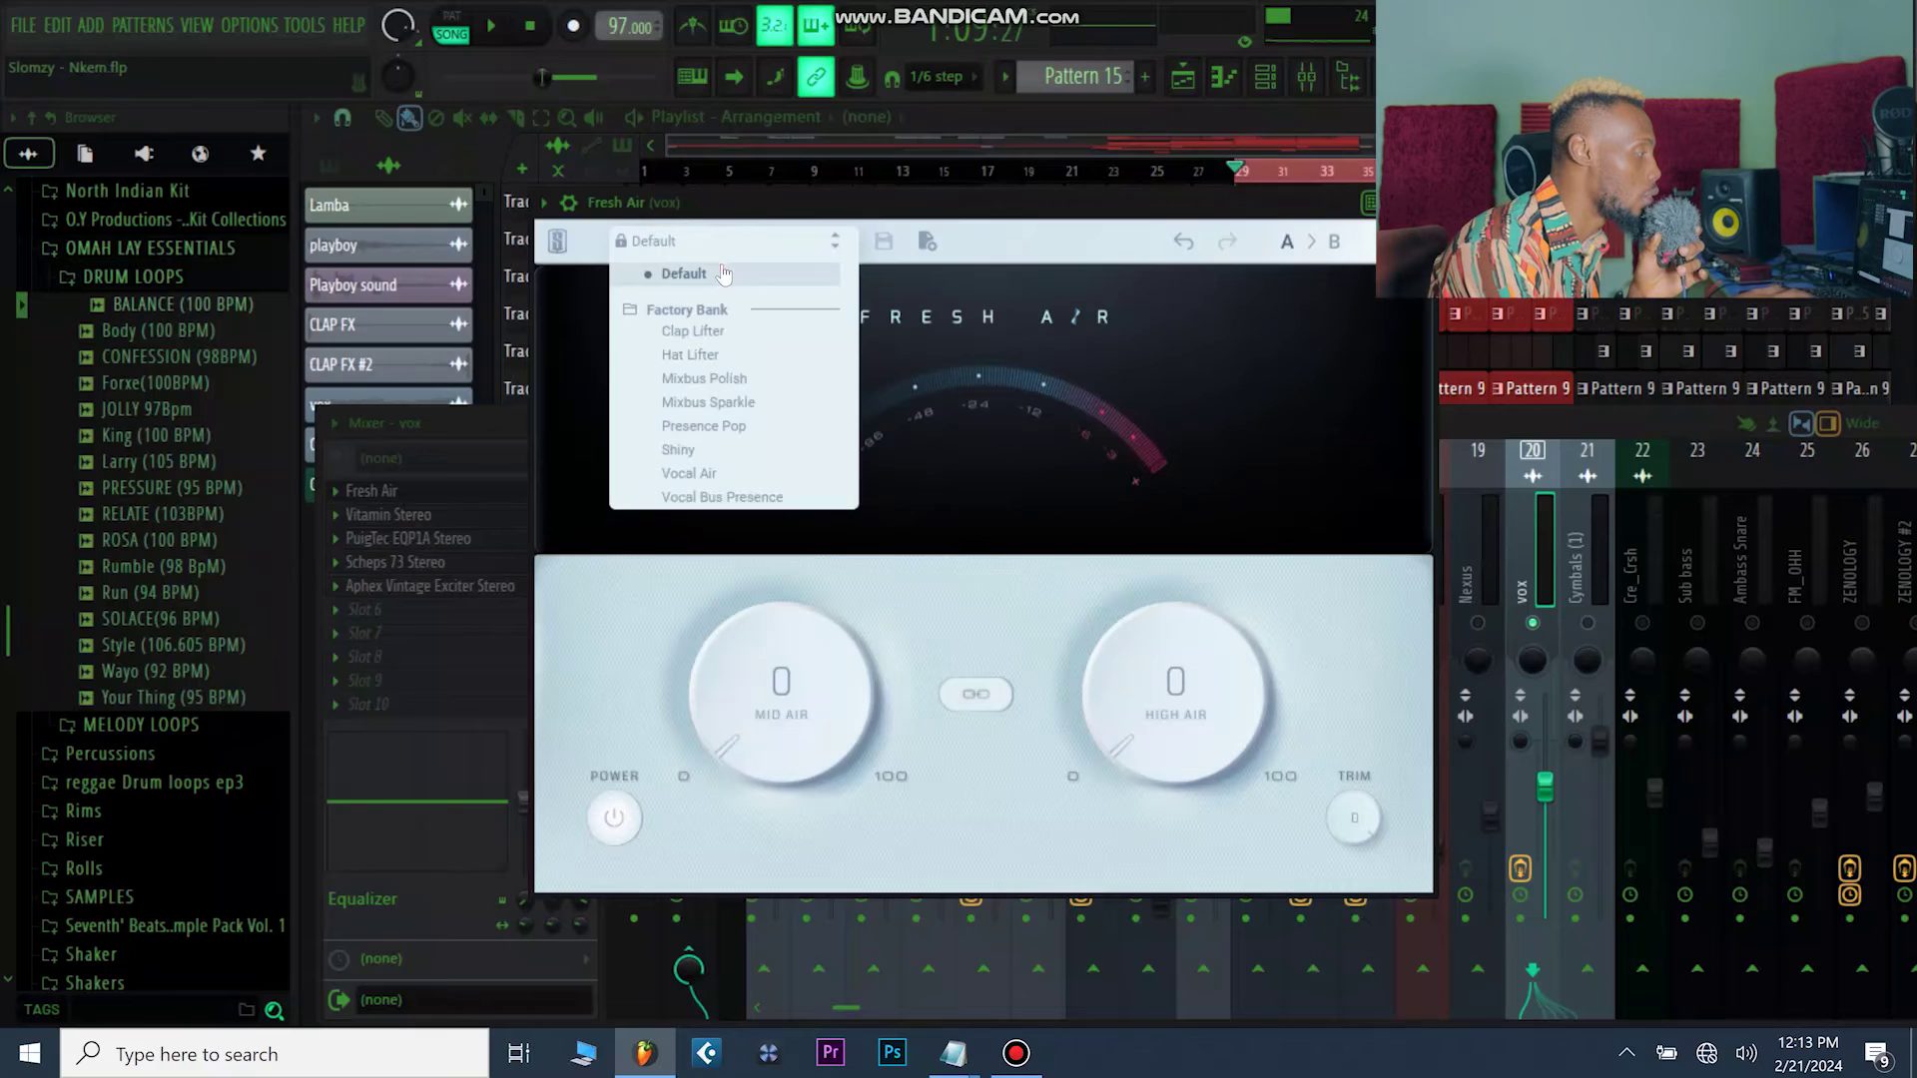
click(649, 364)
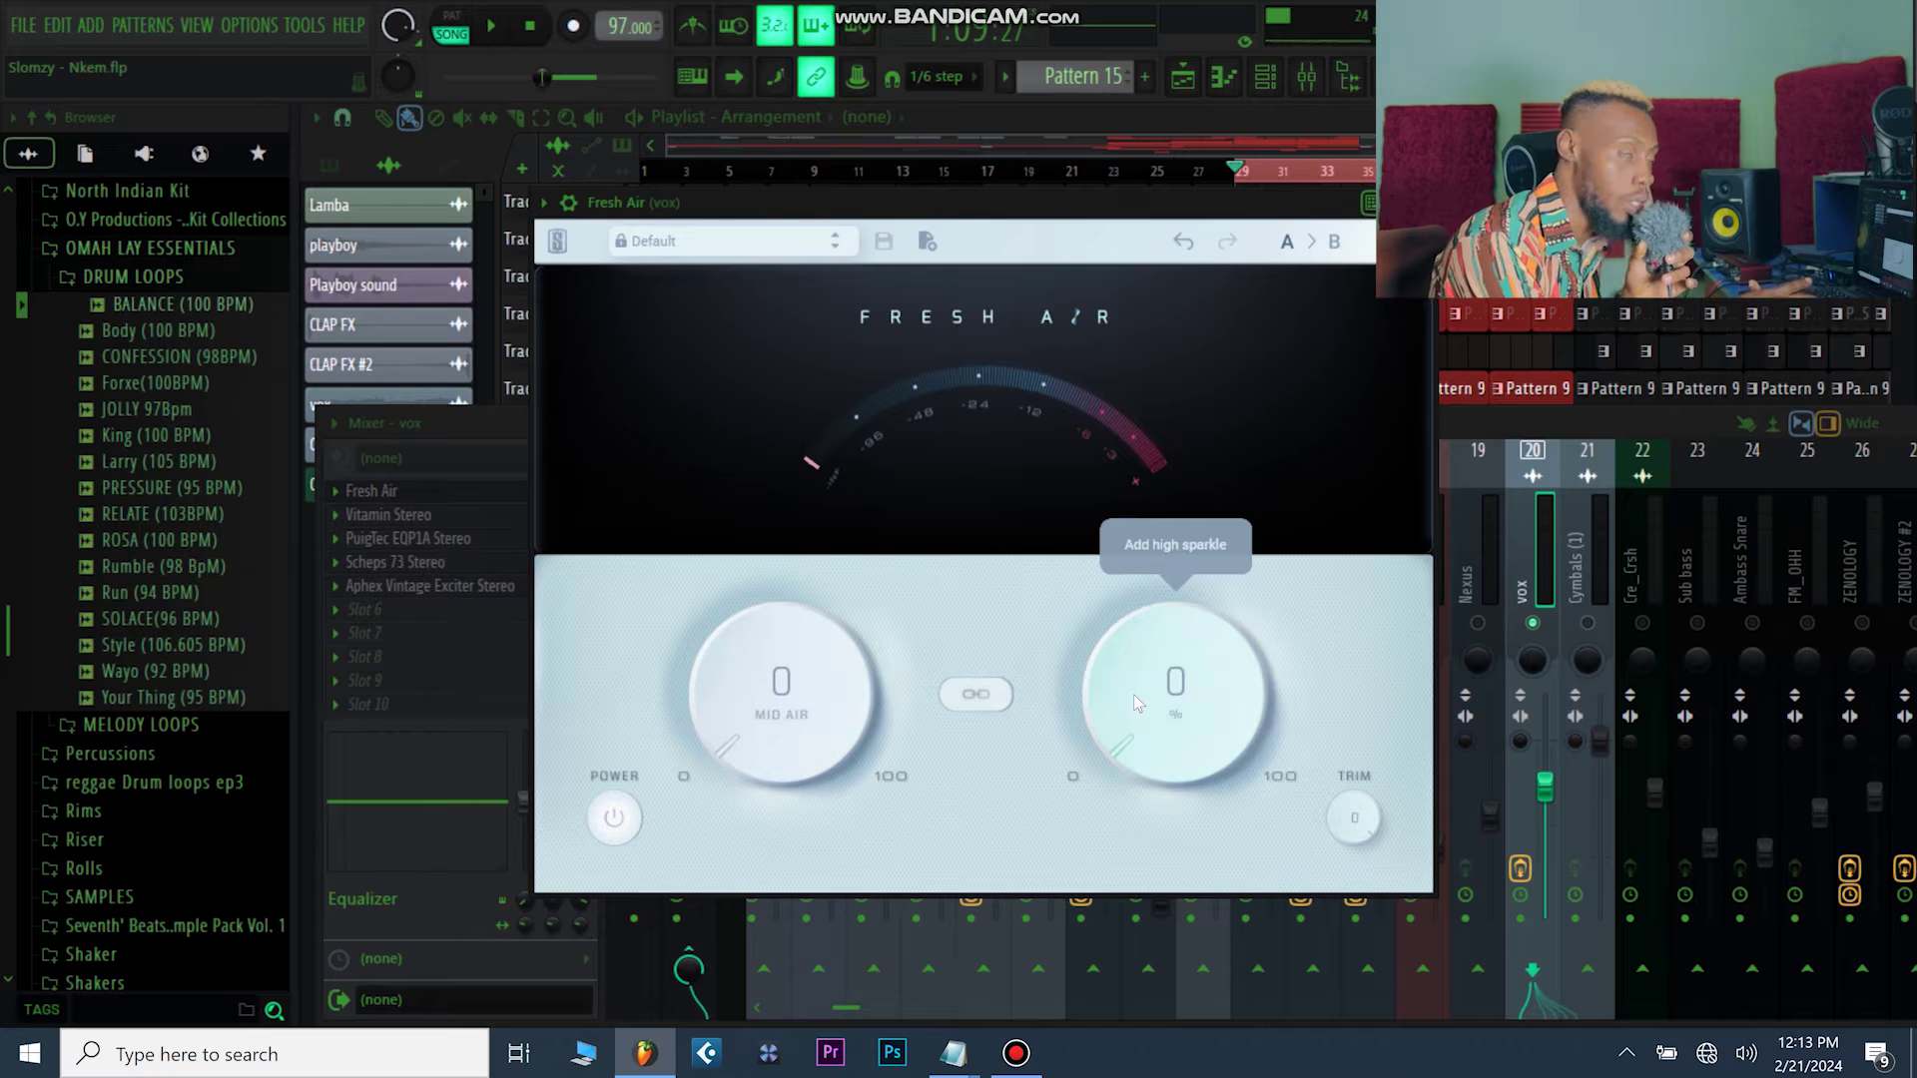
key(space)
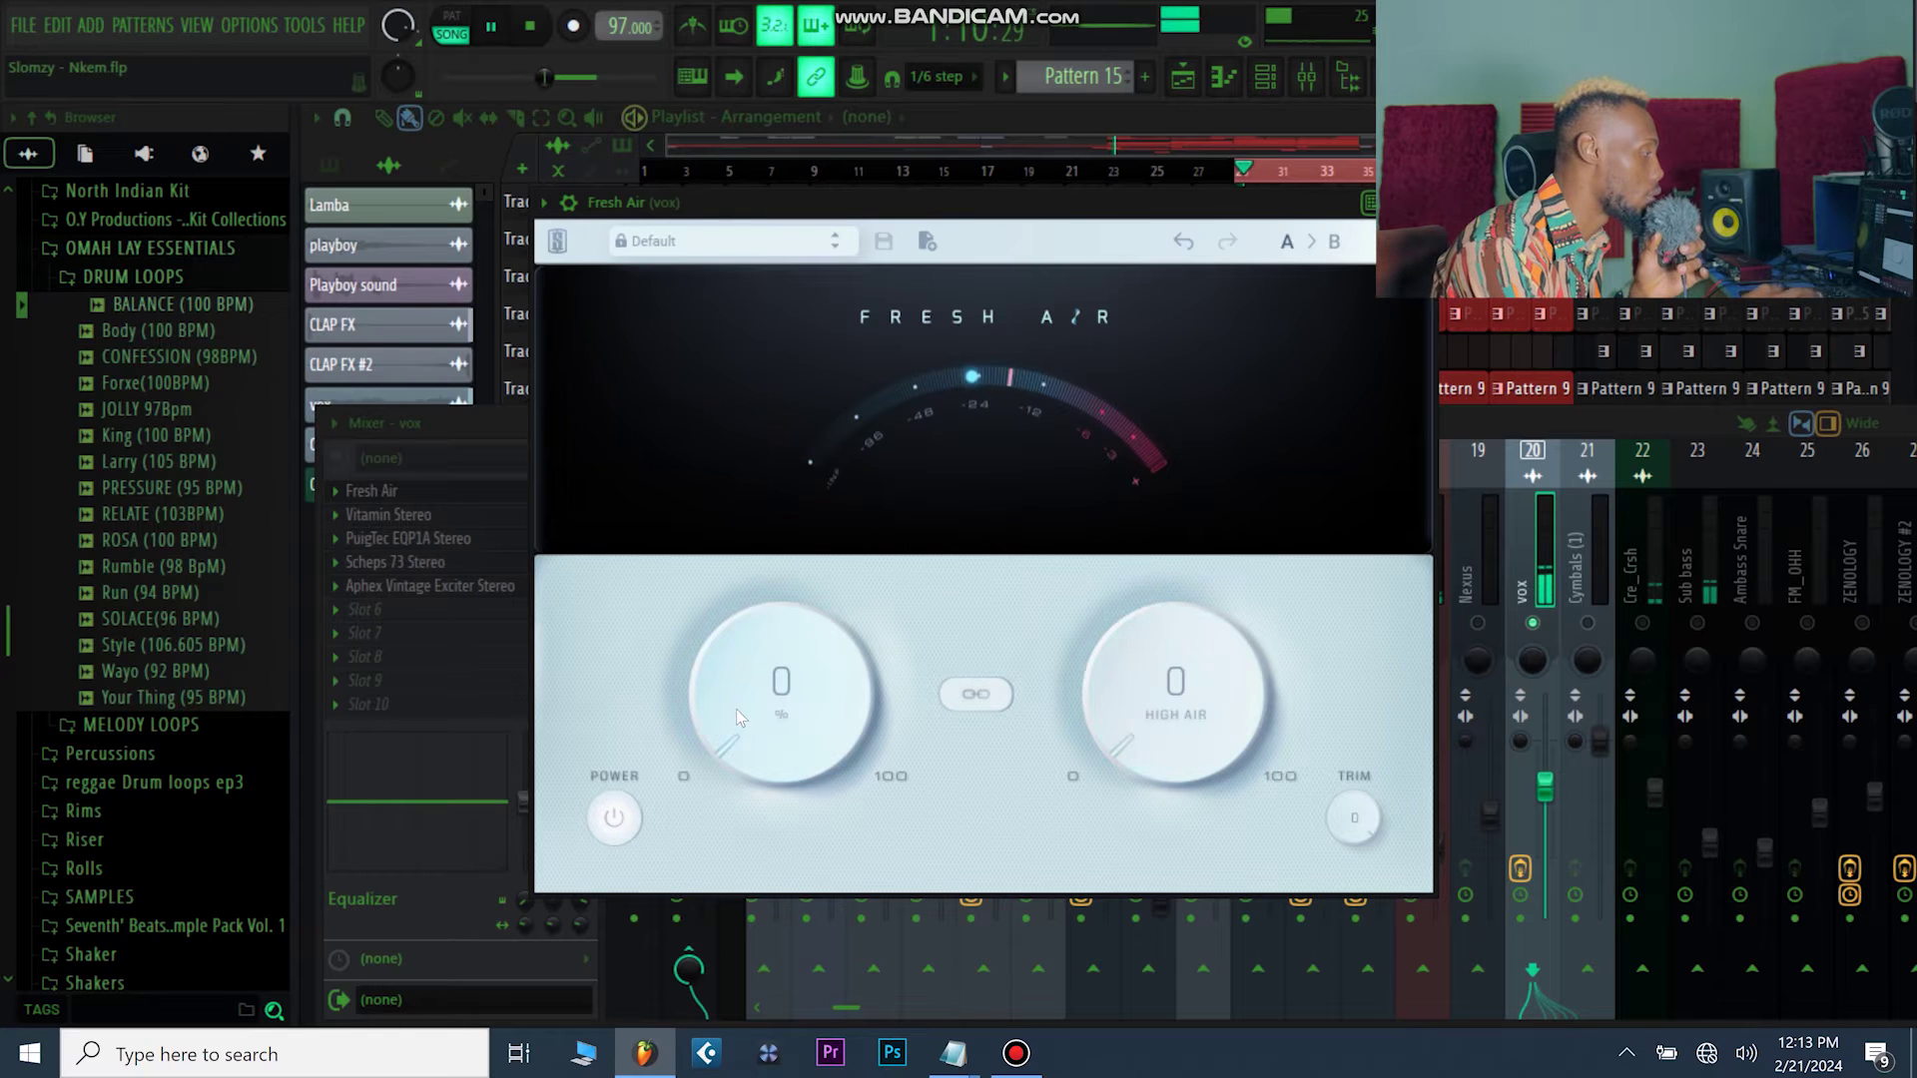
drag(749, 681, 673, 837)
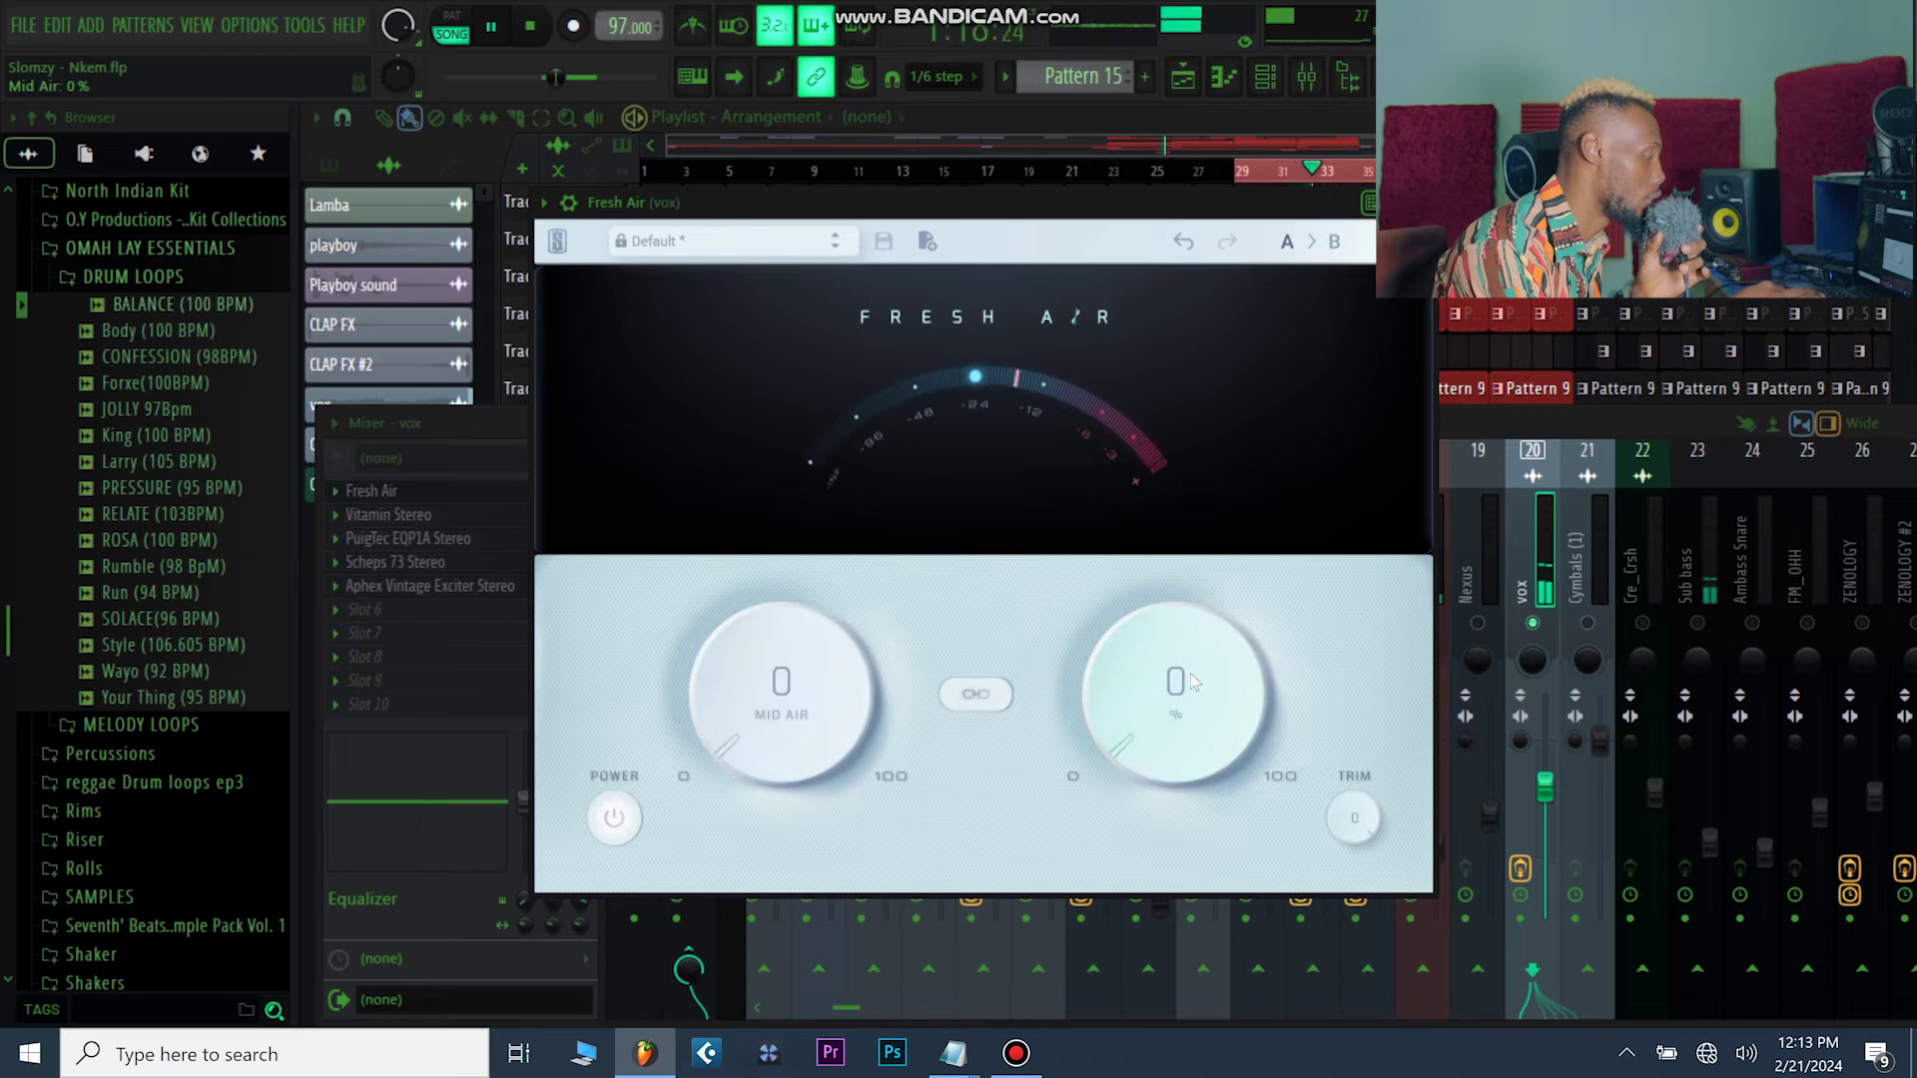
drag(1152, 722, 1024, 990)
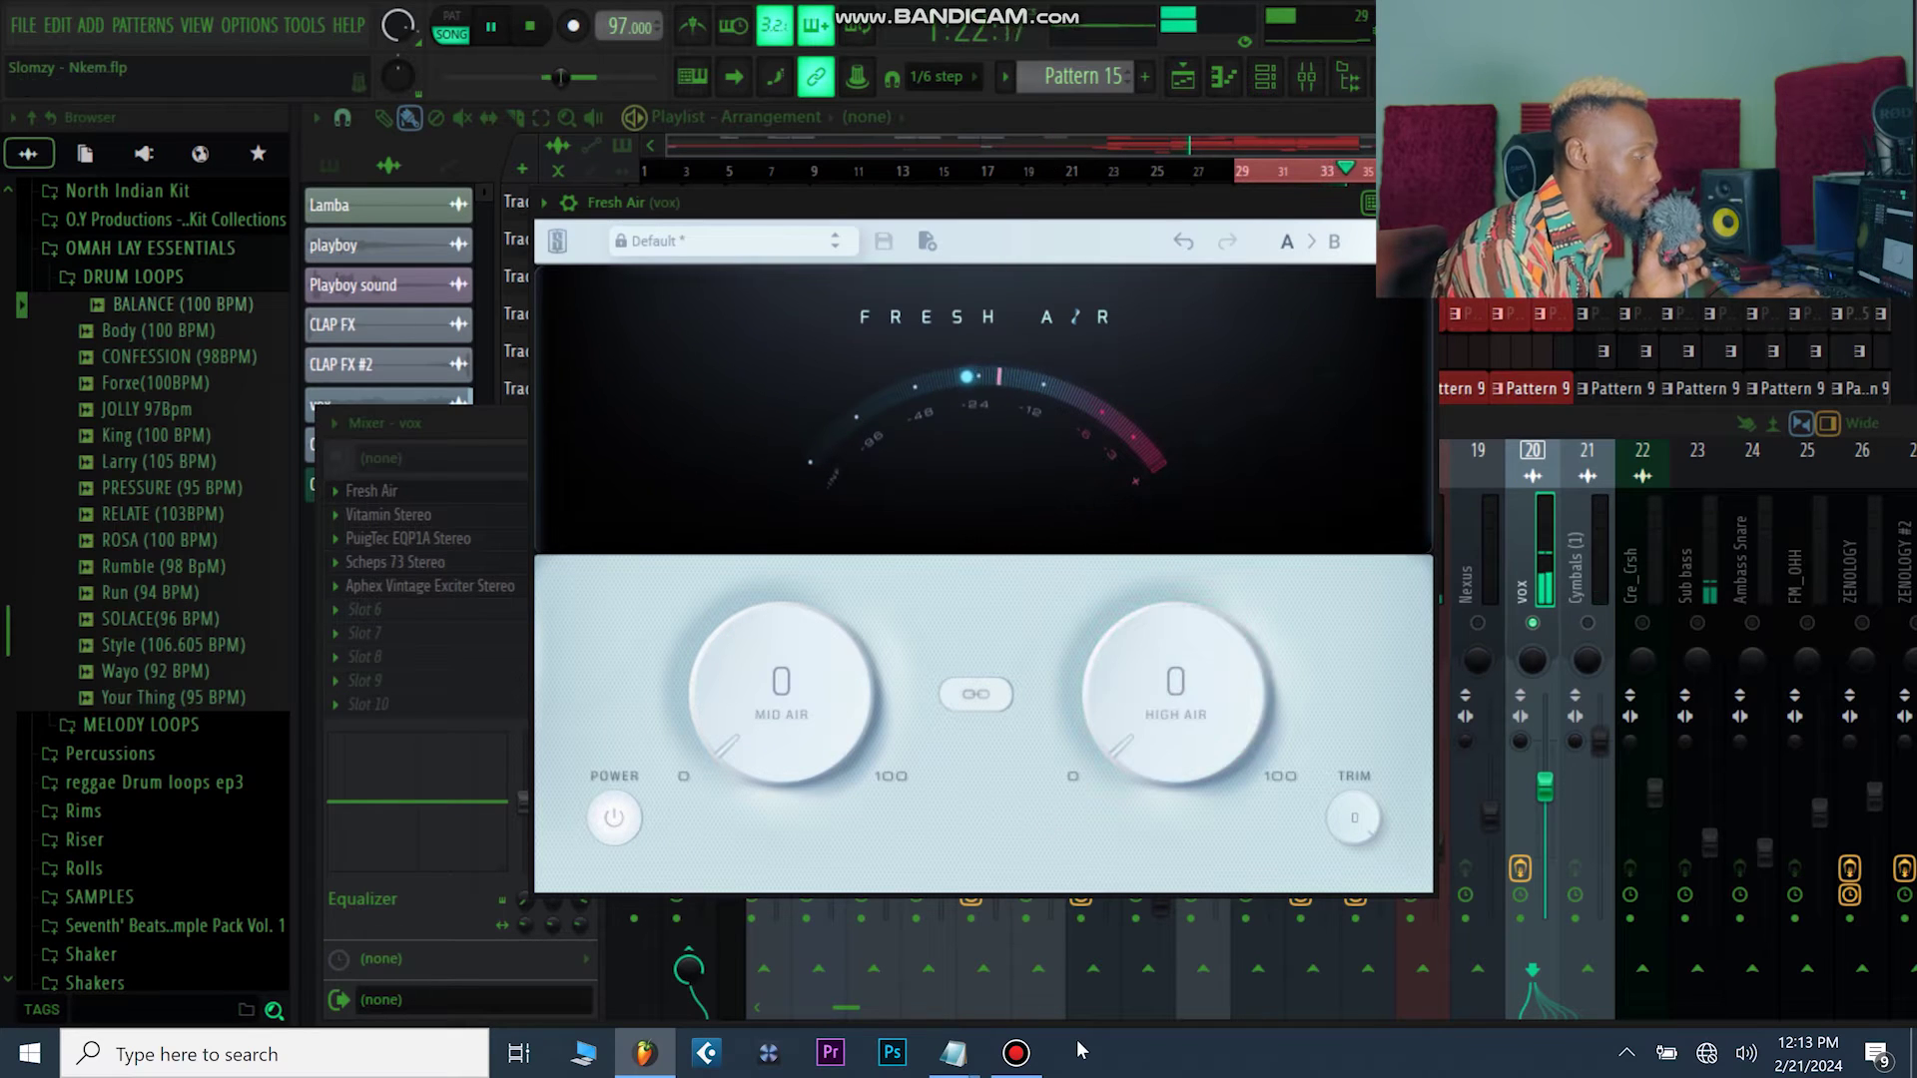
key(space)
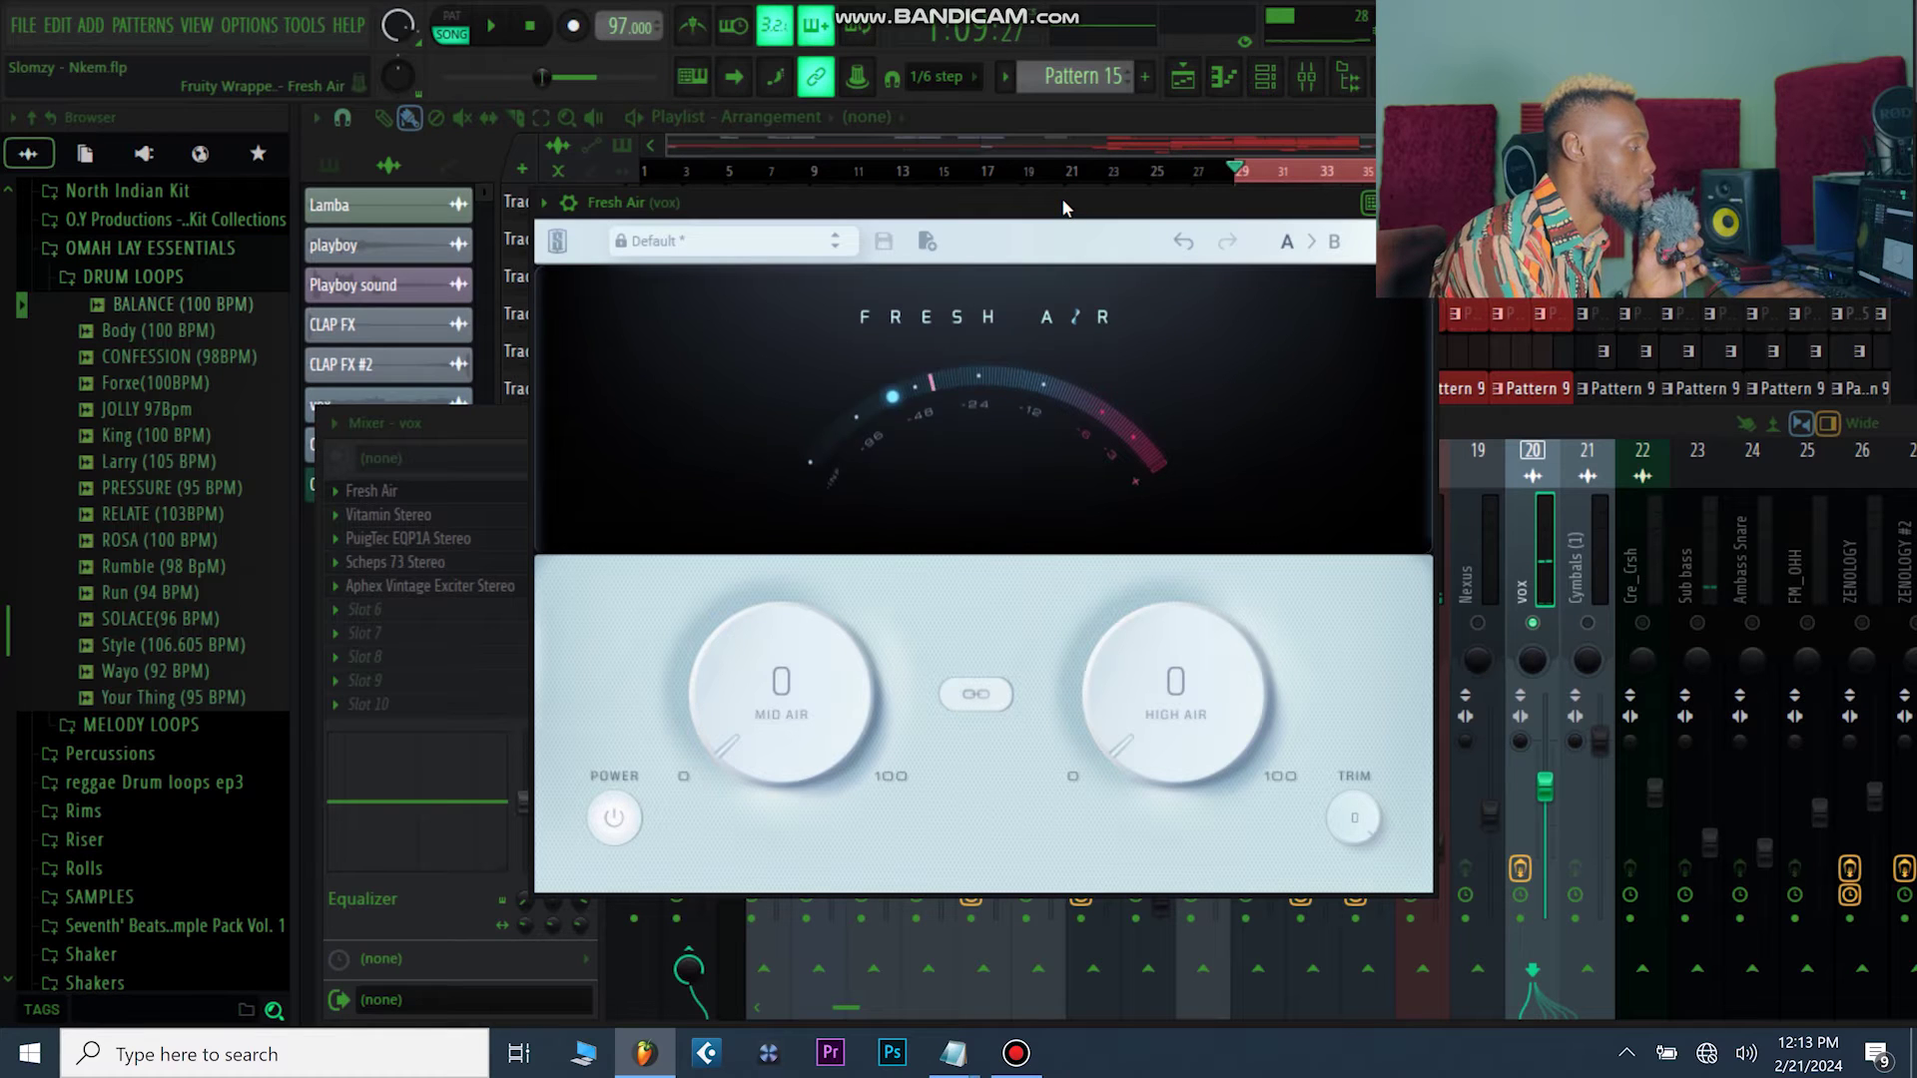
- Try linked Mid/High Air at 31%, unlink them, and close Fresh Air at 0
click(978, 695)
drag(776, 763, 792, 973)
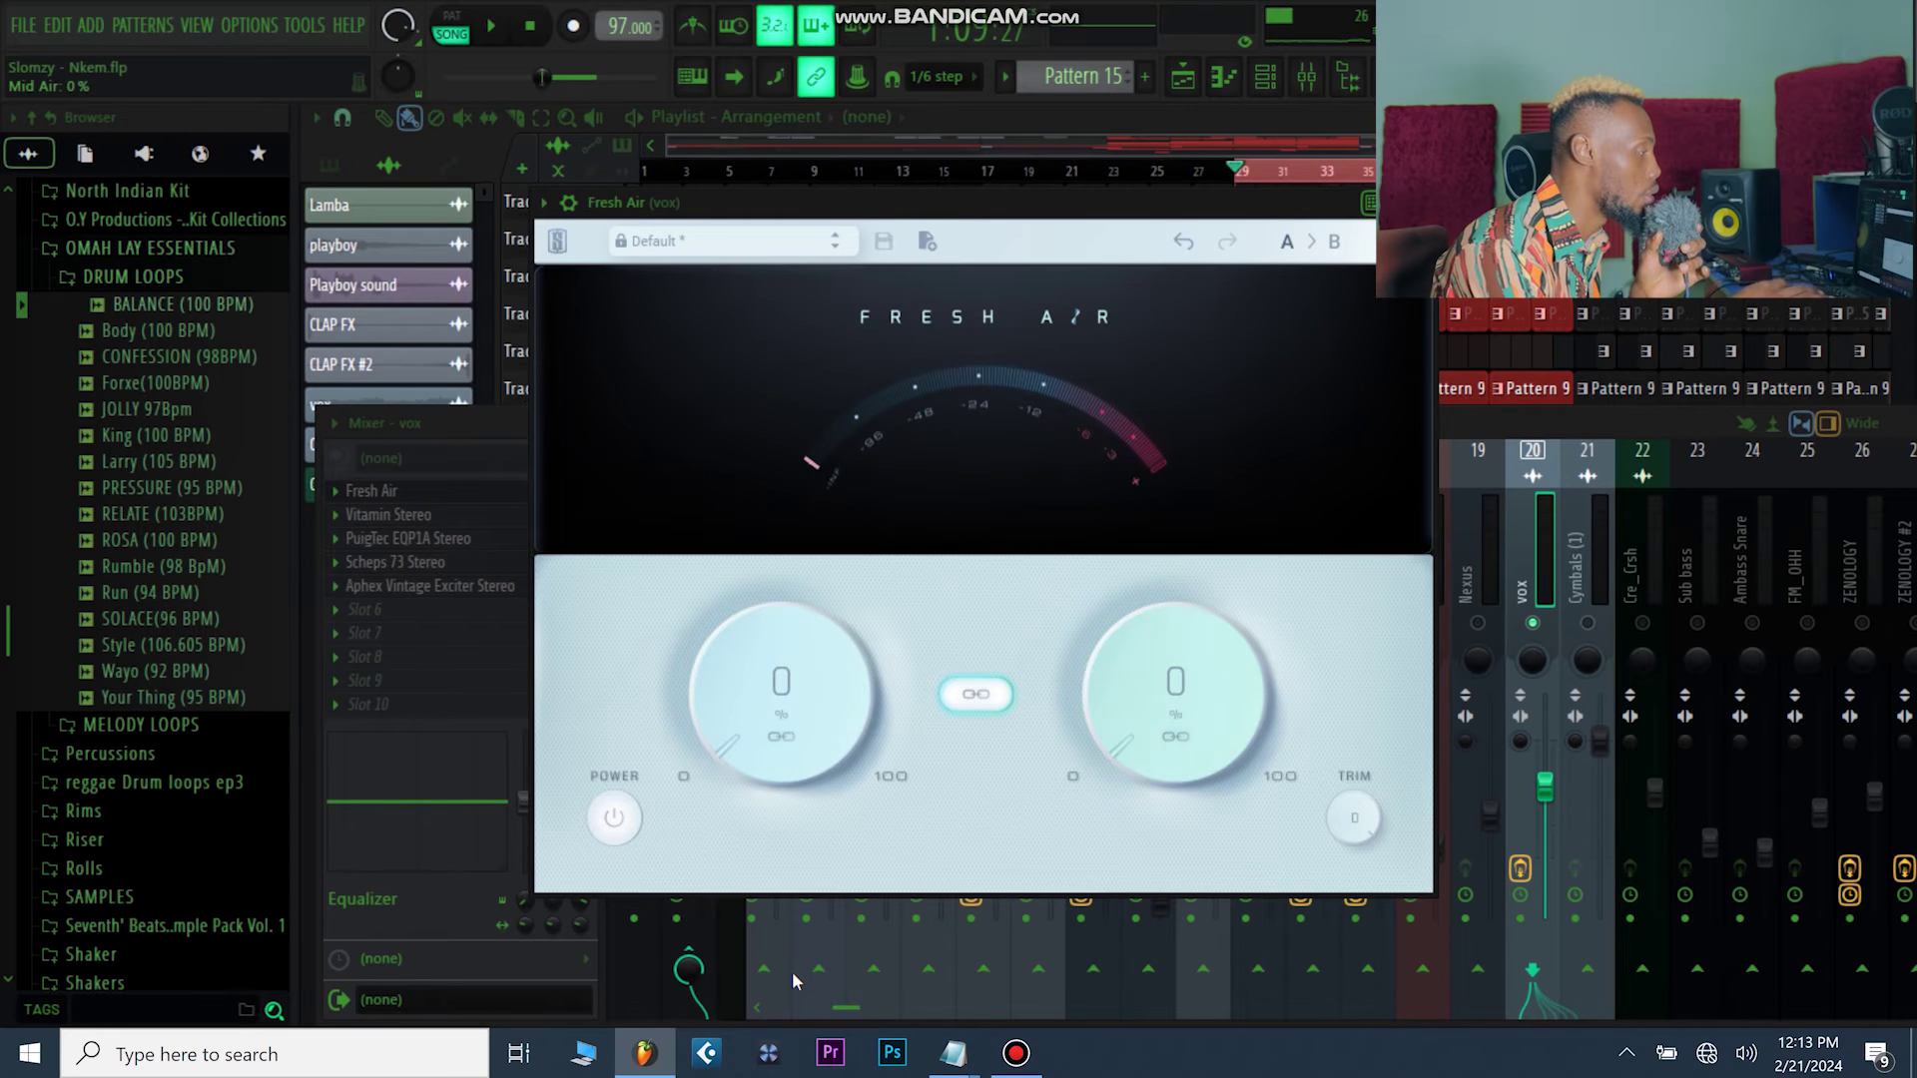
click(969, 693)
drag(963, 210, 1014, 221)
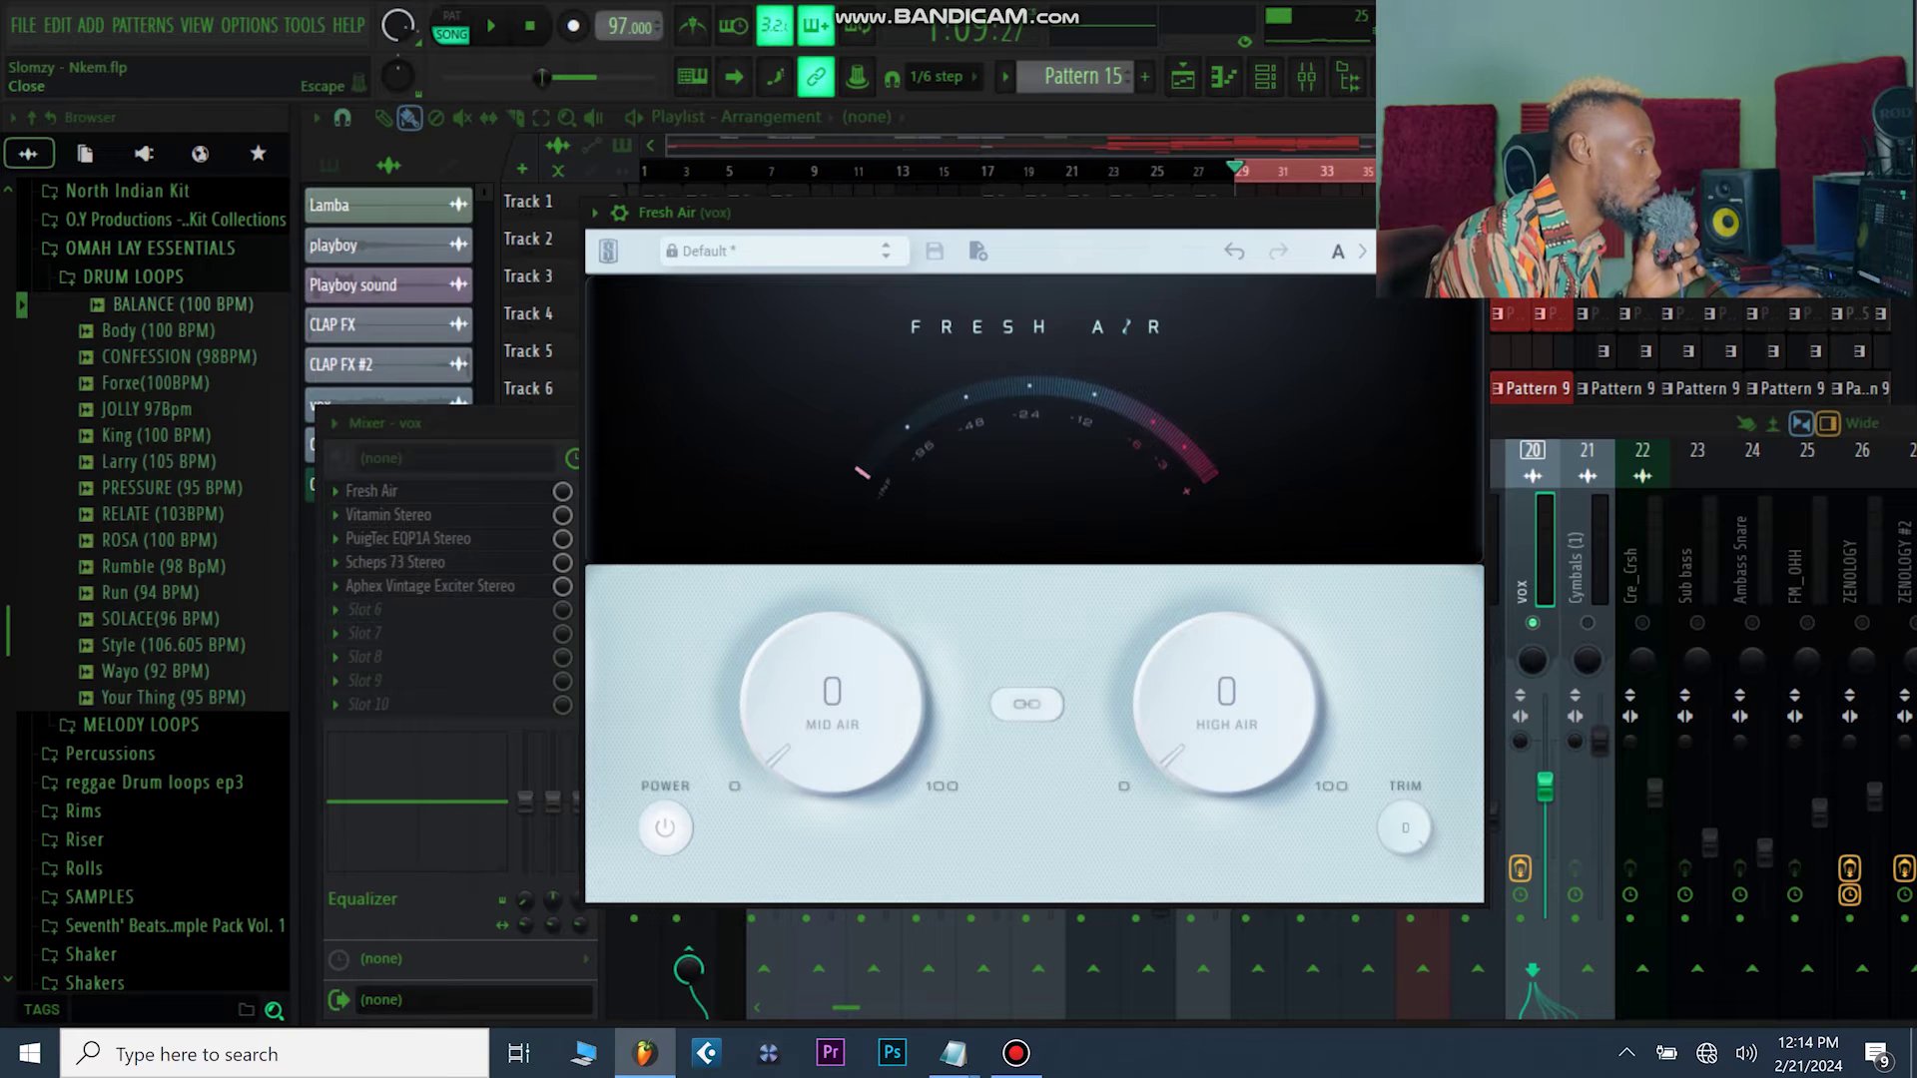
click(1475, 212)
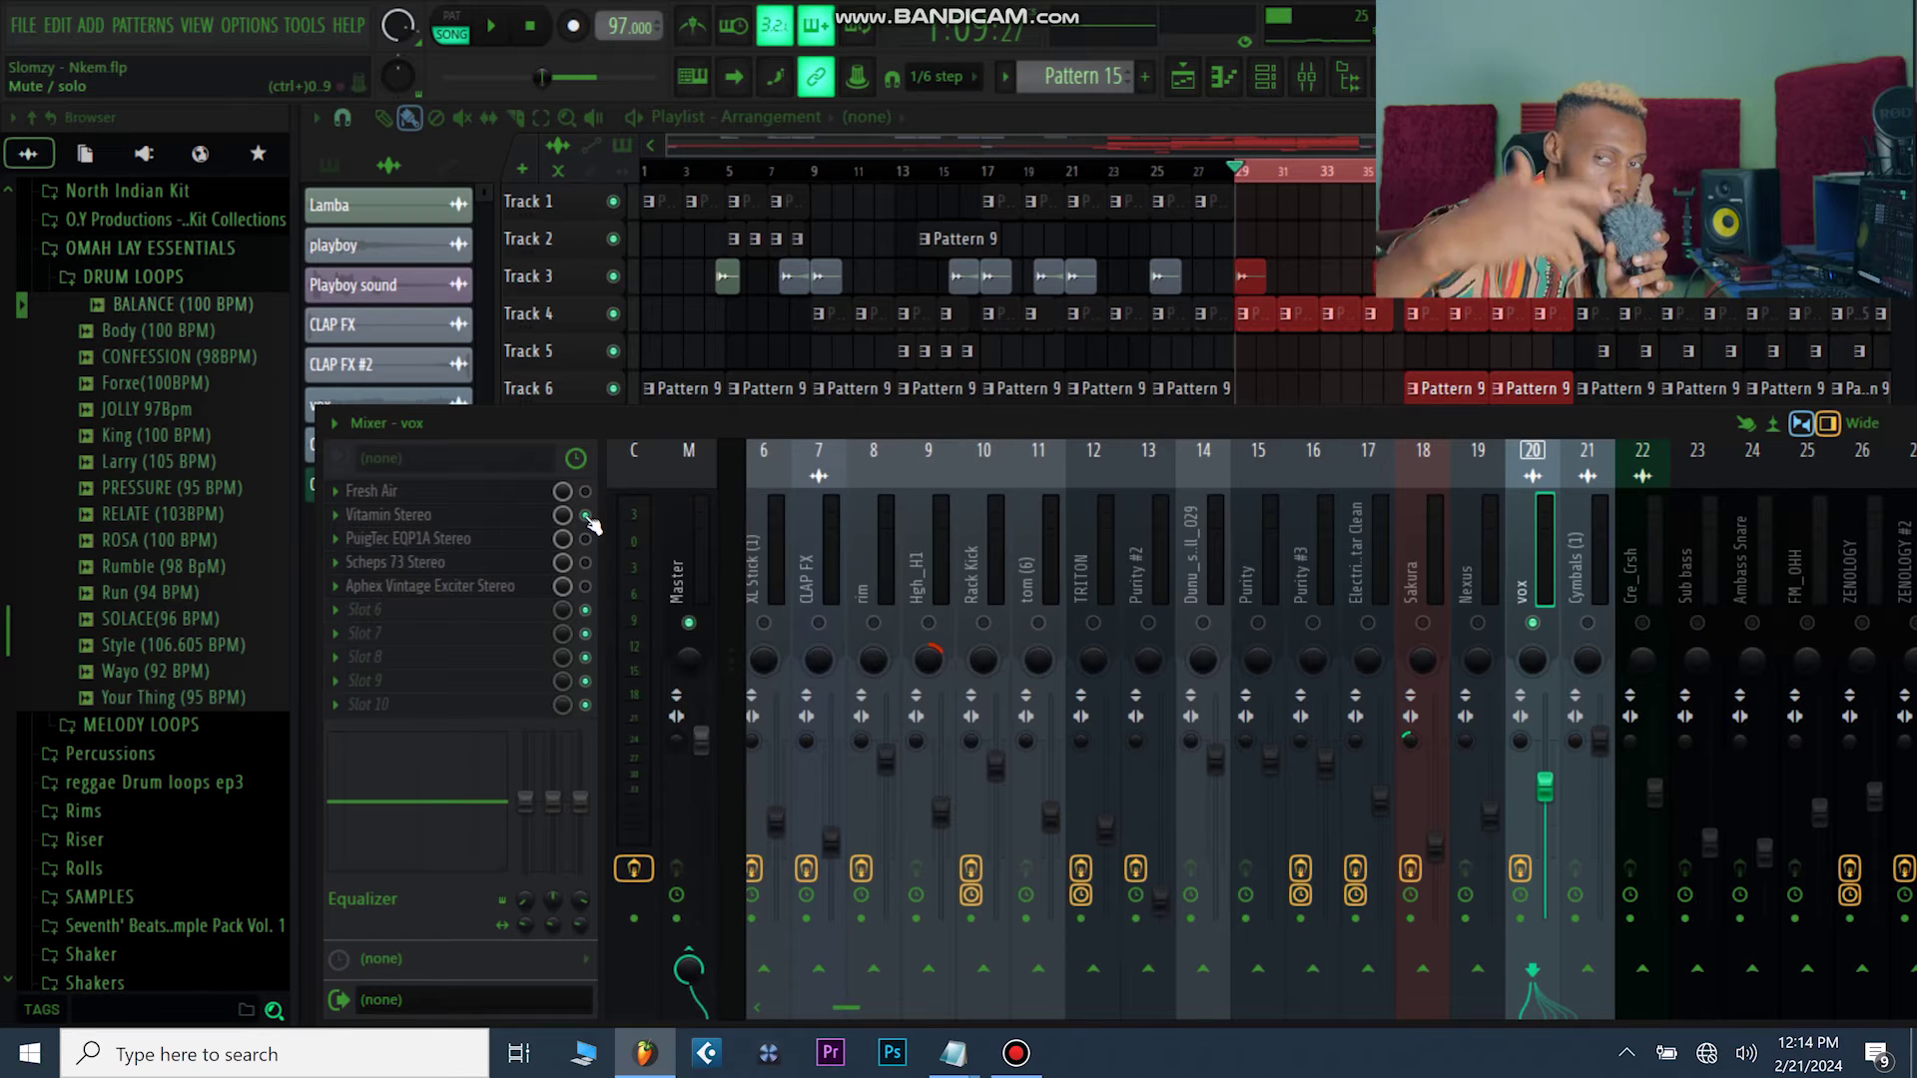
- Open the vox insert's Vitamin Stereo plugin and centre its window
click(459, 514)
drag(599, 225, 1090, 303)
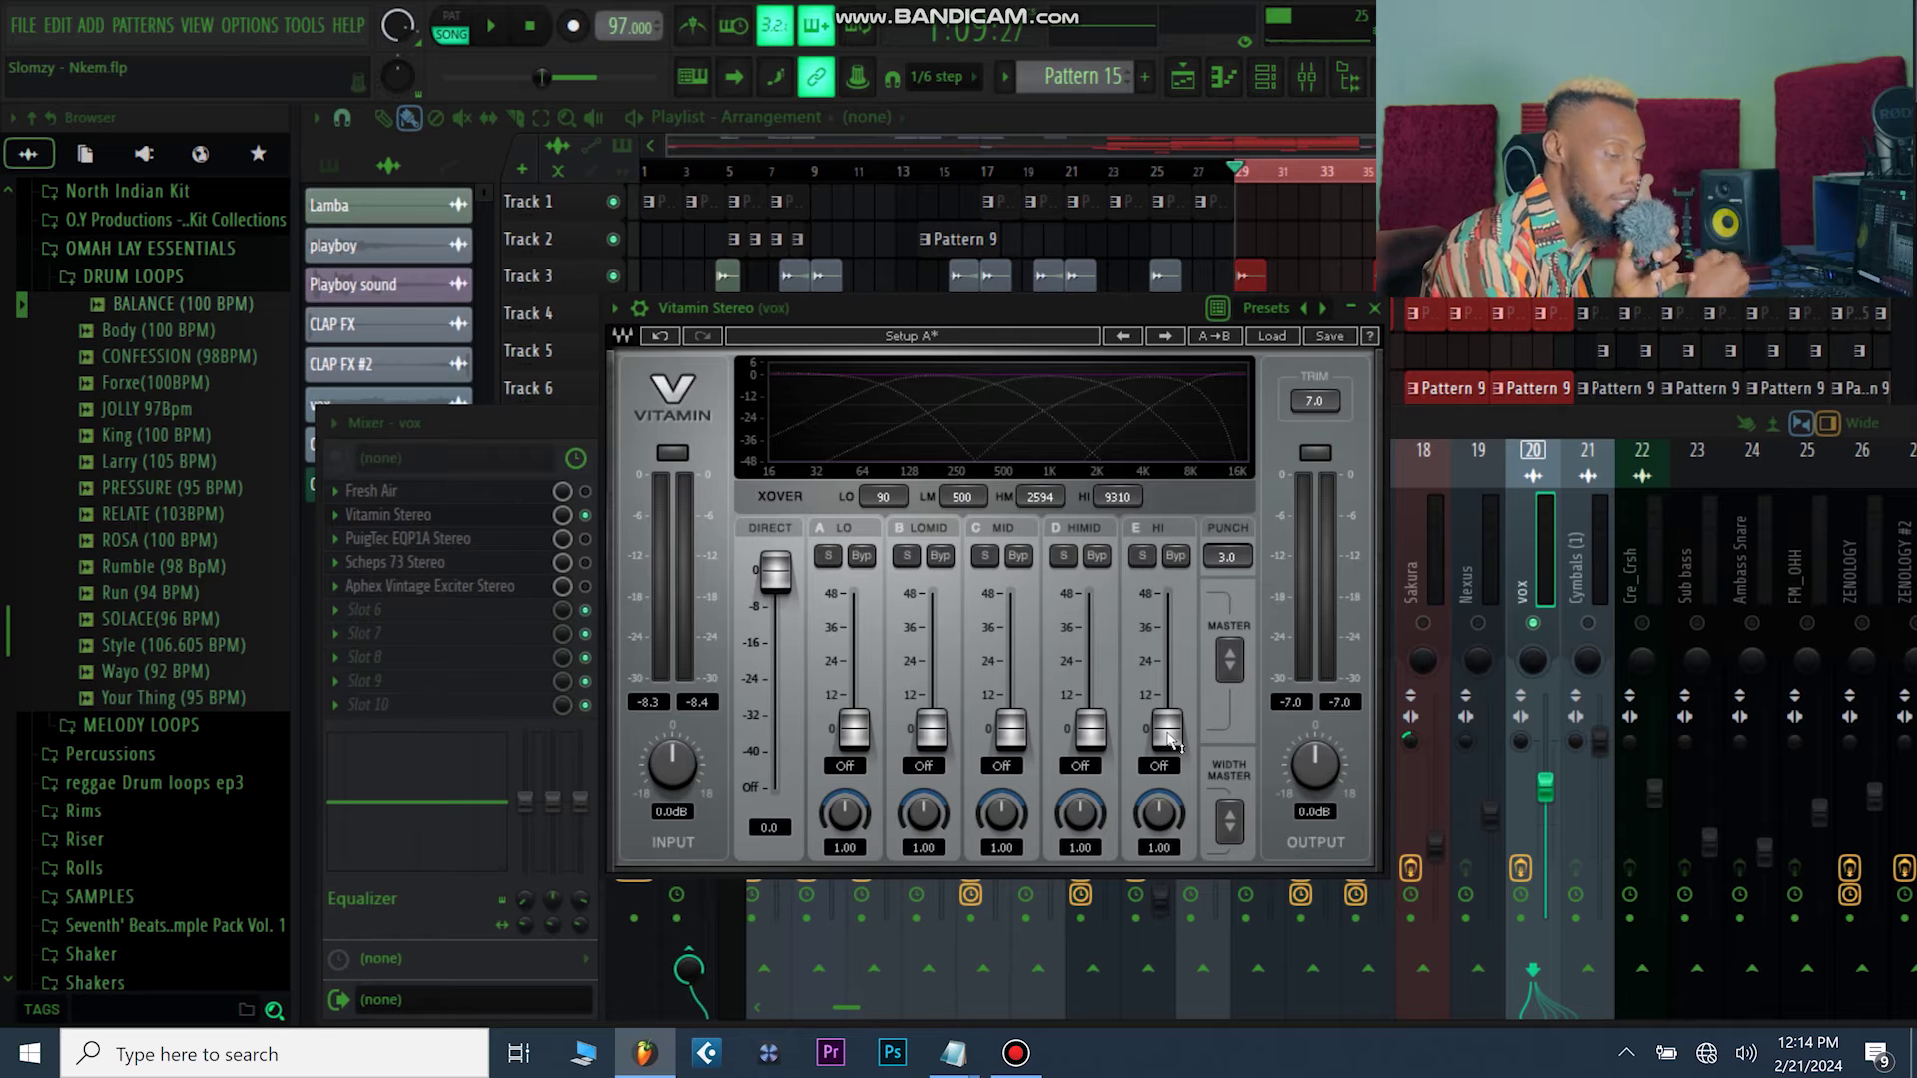
- While playing, set Vitamin's Hi band to 25.1 and Mid band to 18.3, then close it
key(space)
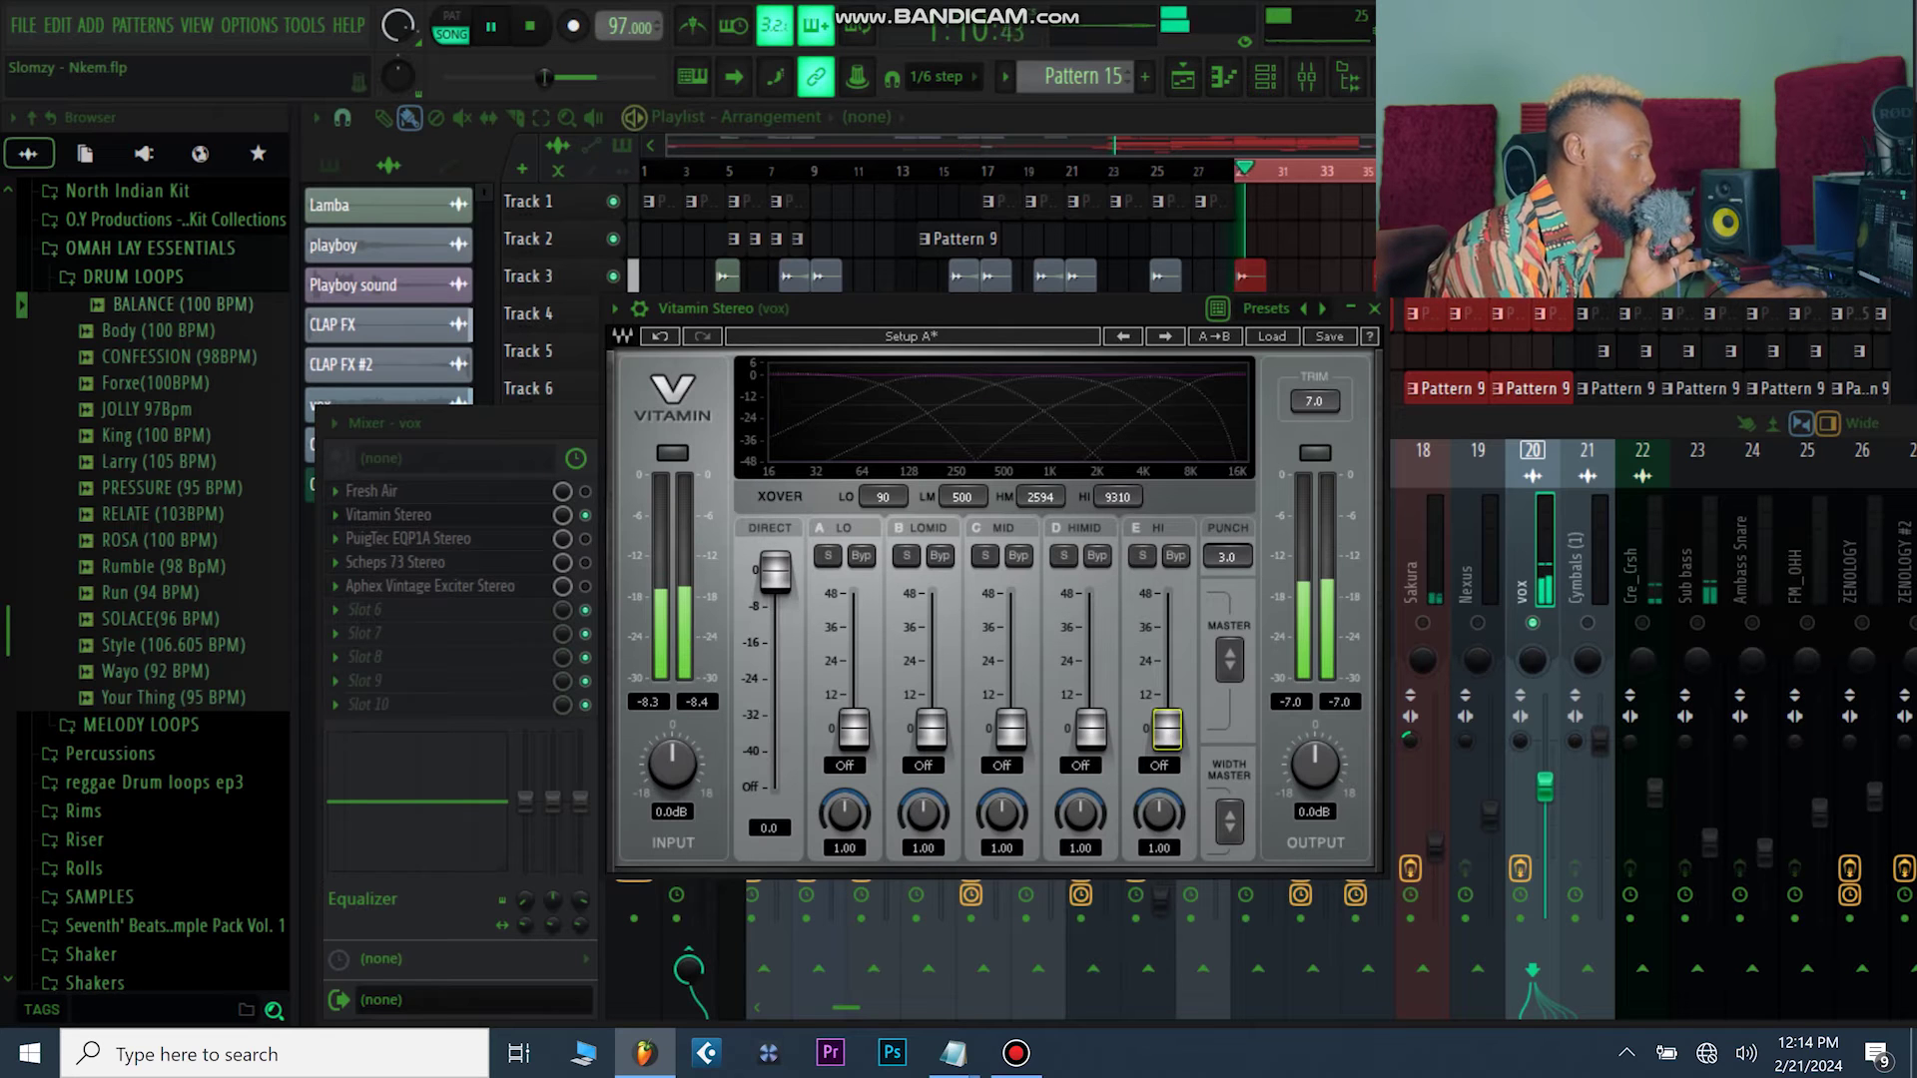
drag(1167, 729, 1167, 624)
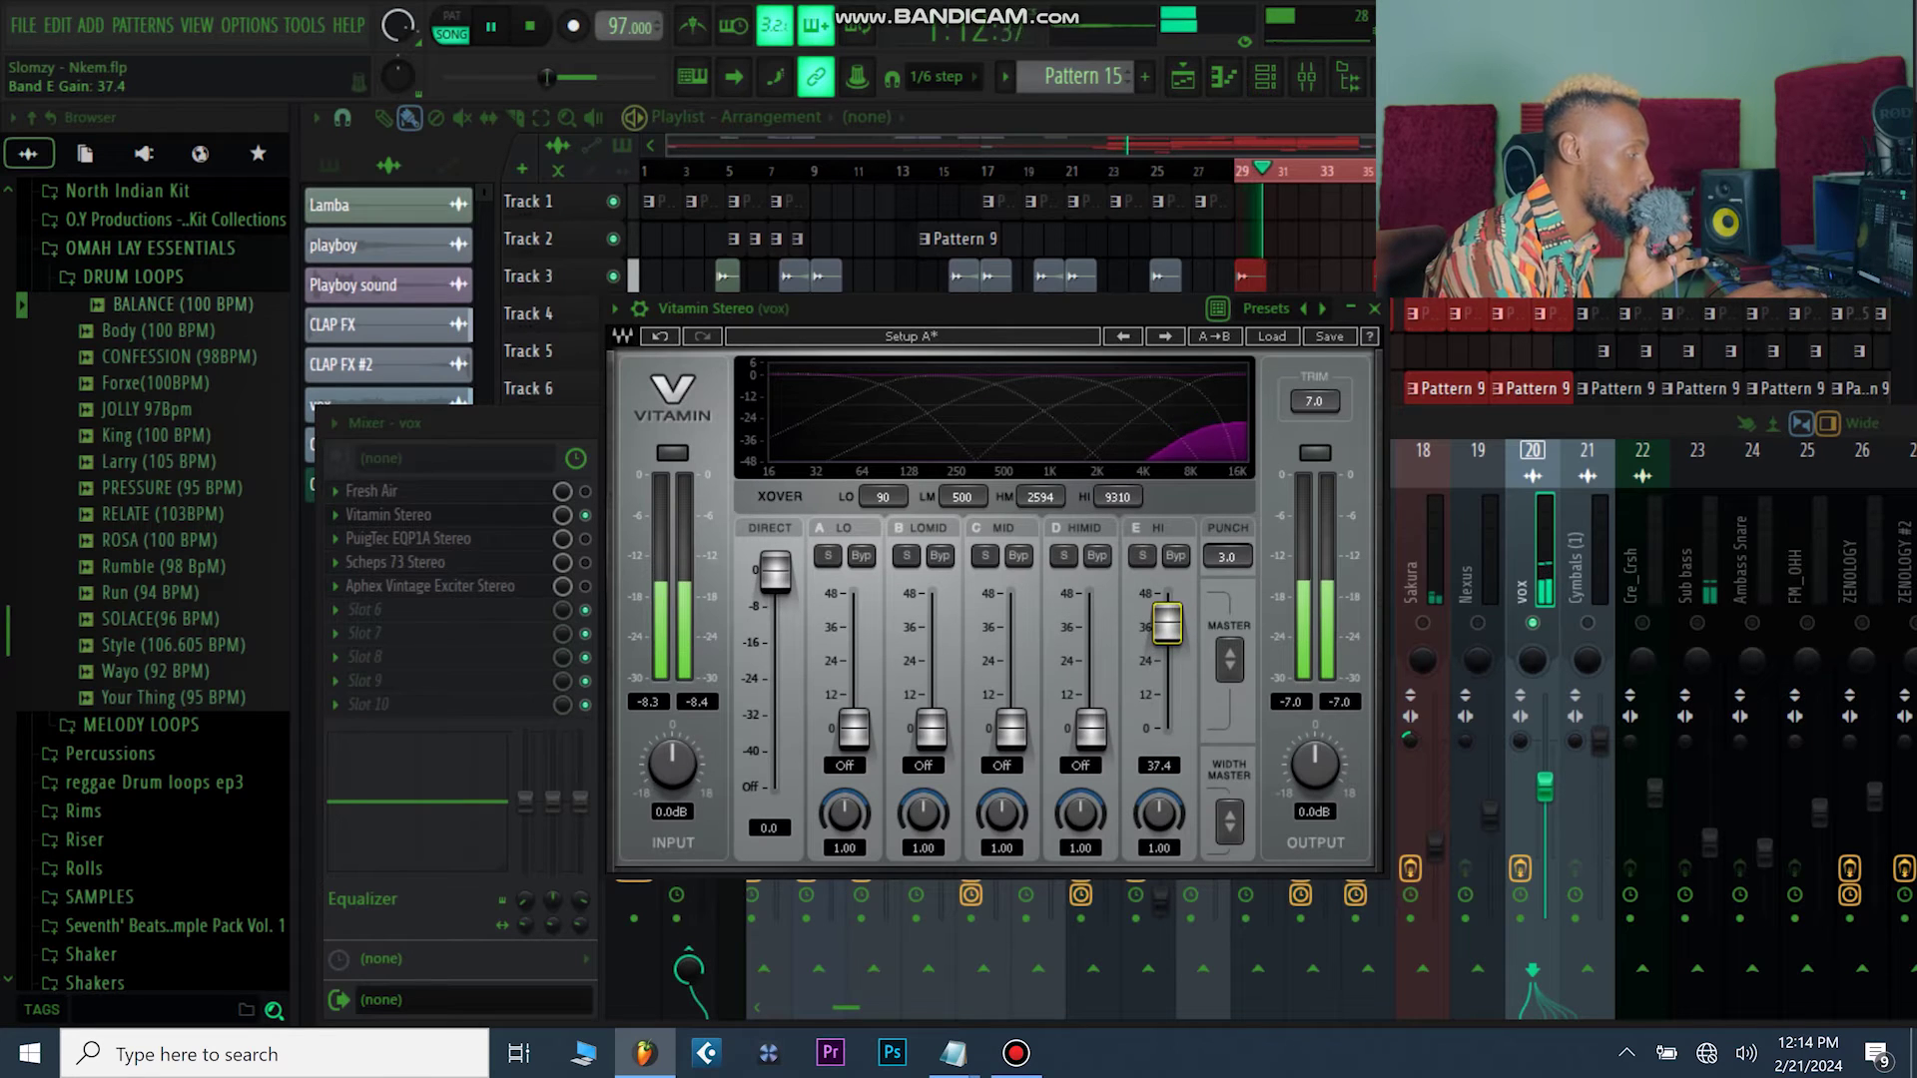
drag(1167, 624, 1167, 659)
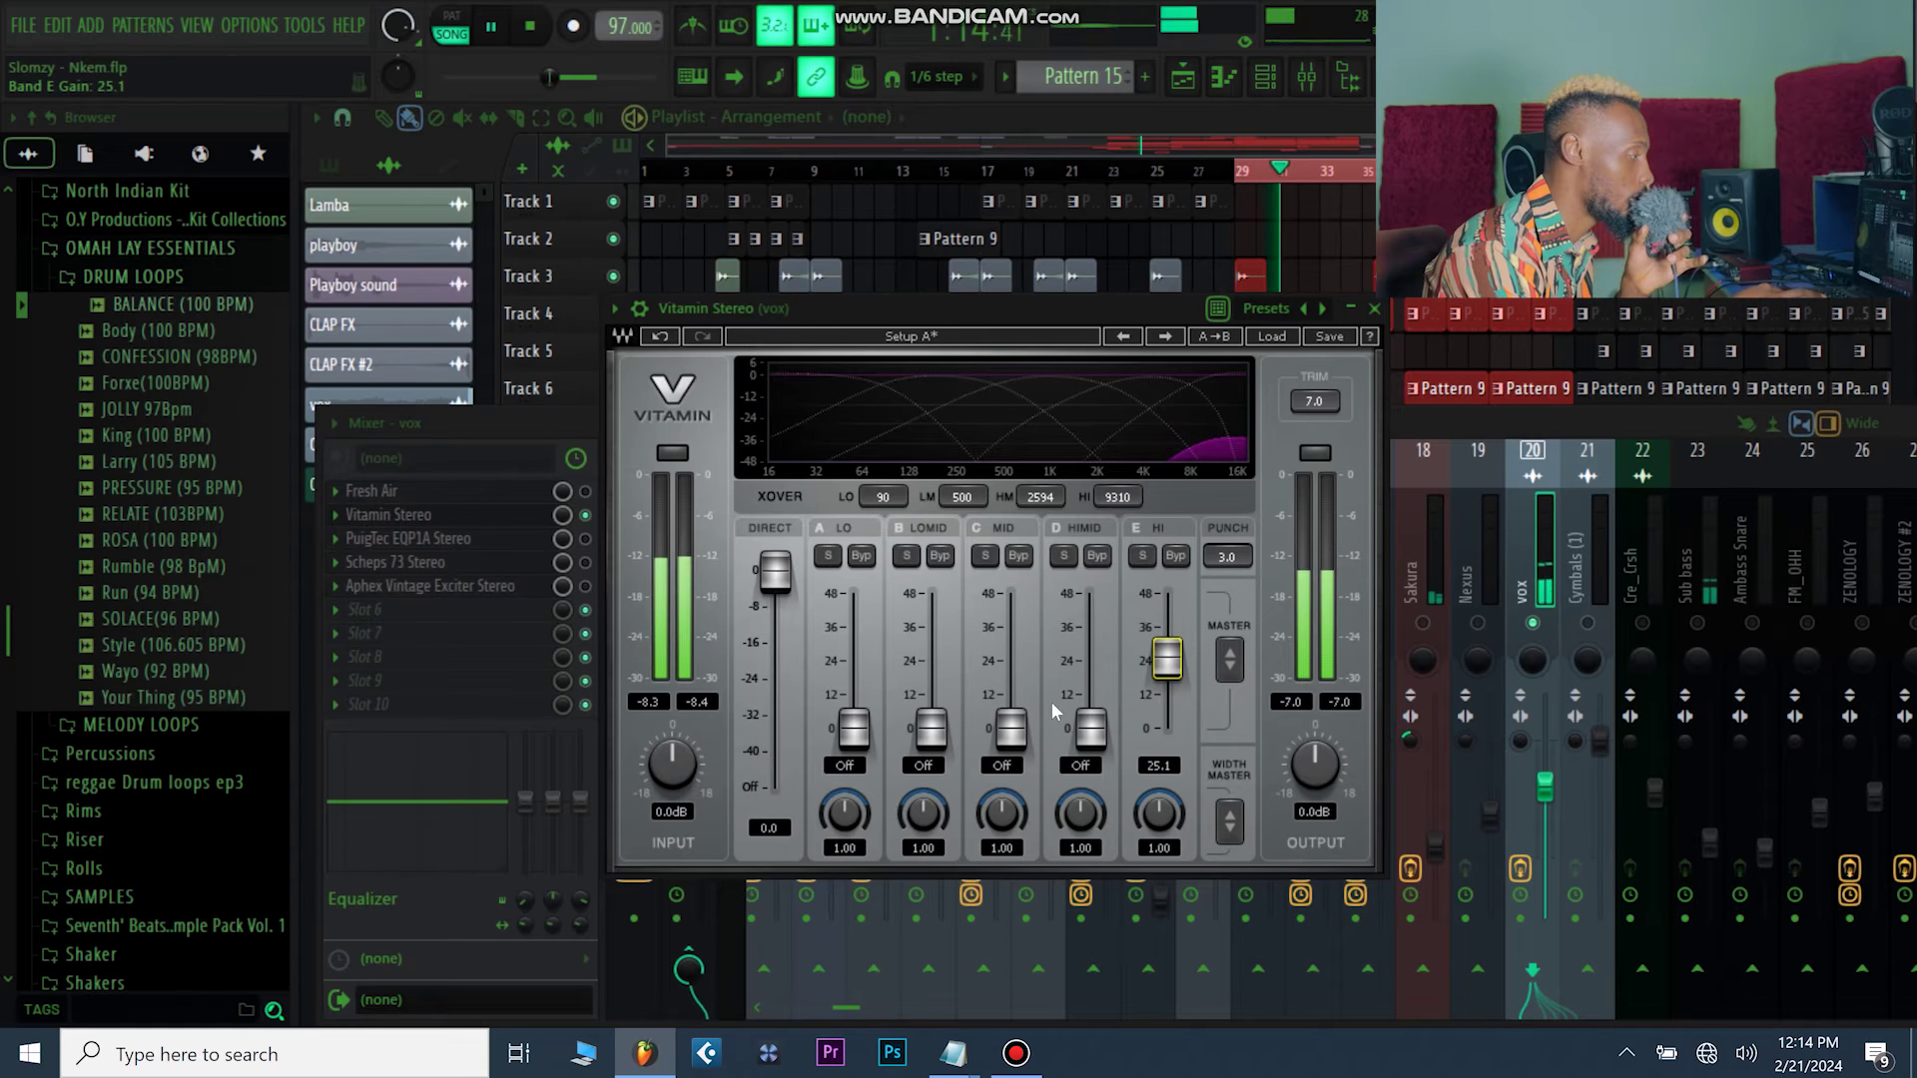
drag(1010, 727, 1010, 677)
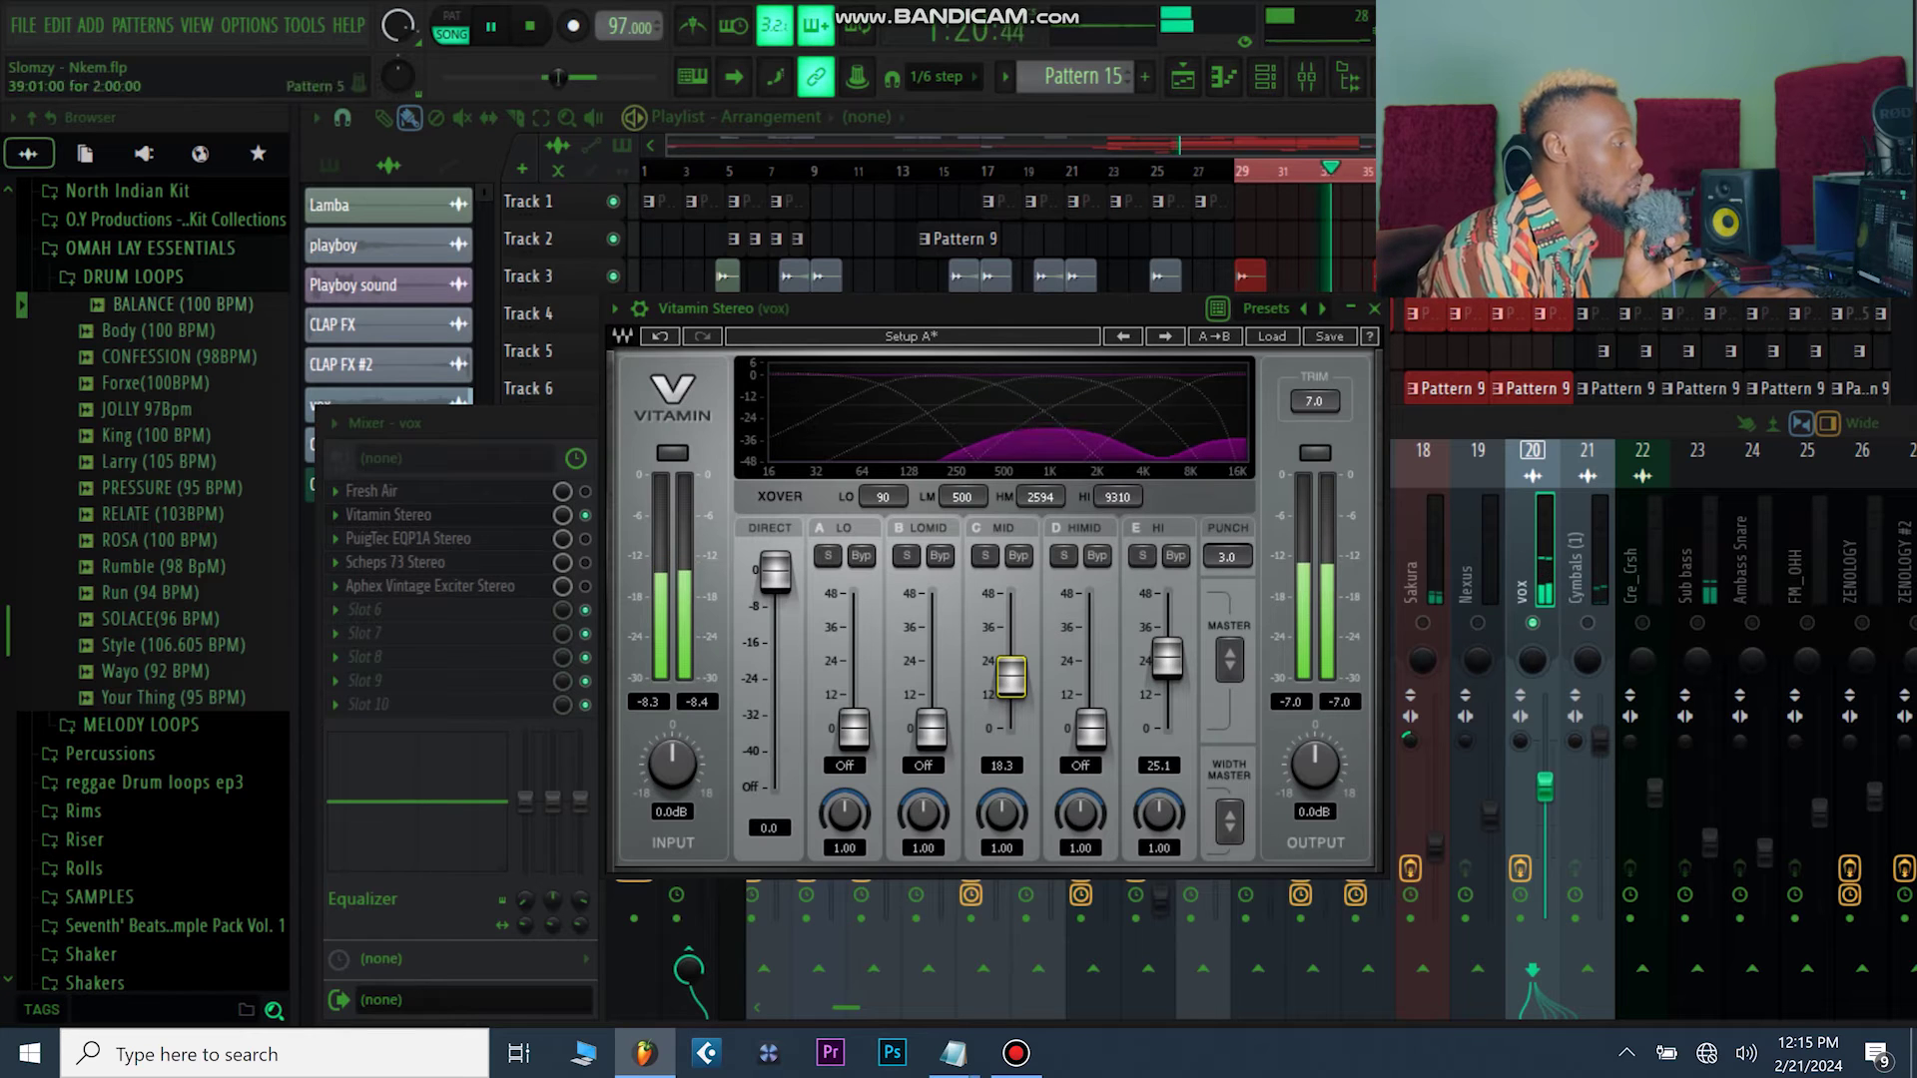
click(1374, 309)
- Bypass Vitamin Stereo on the vox, then open PuigTec EQP1A Stereo and position its window
key(space)
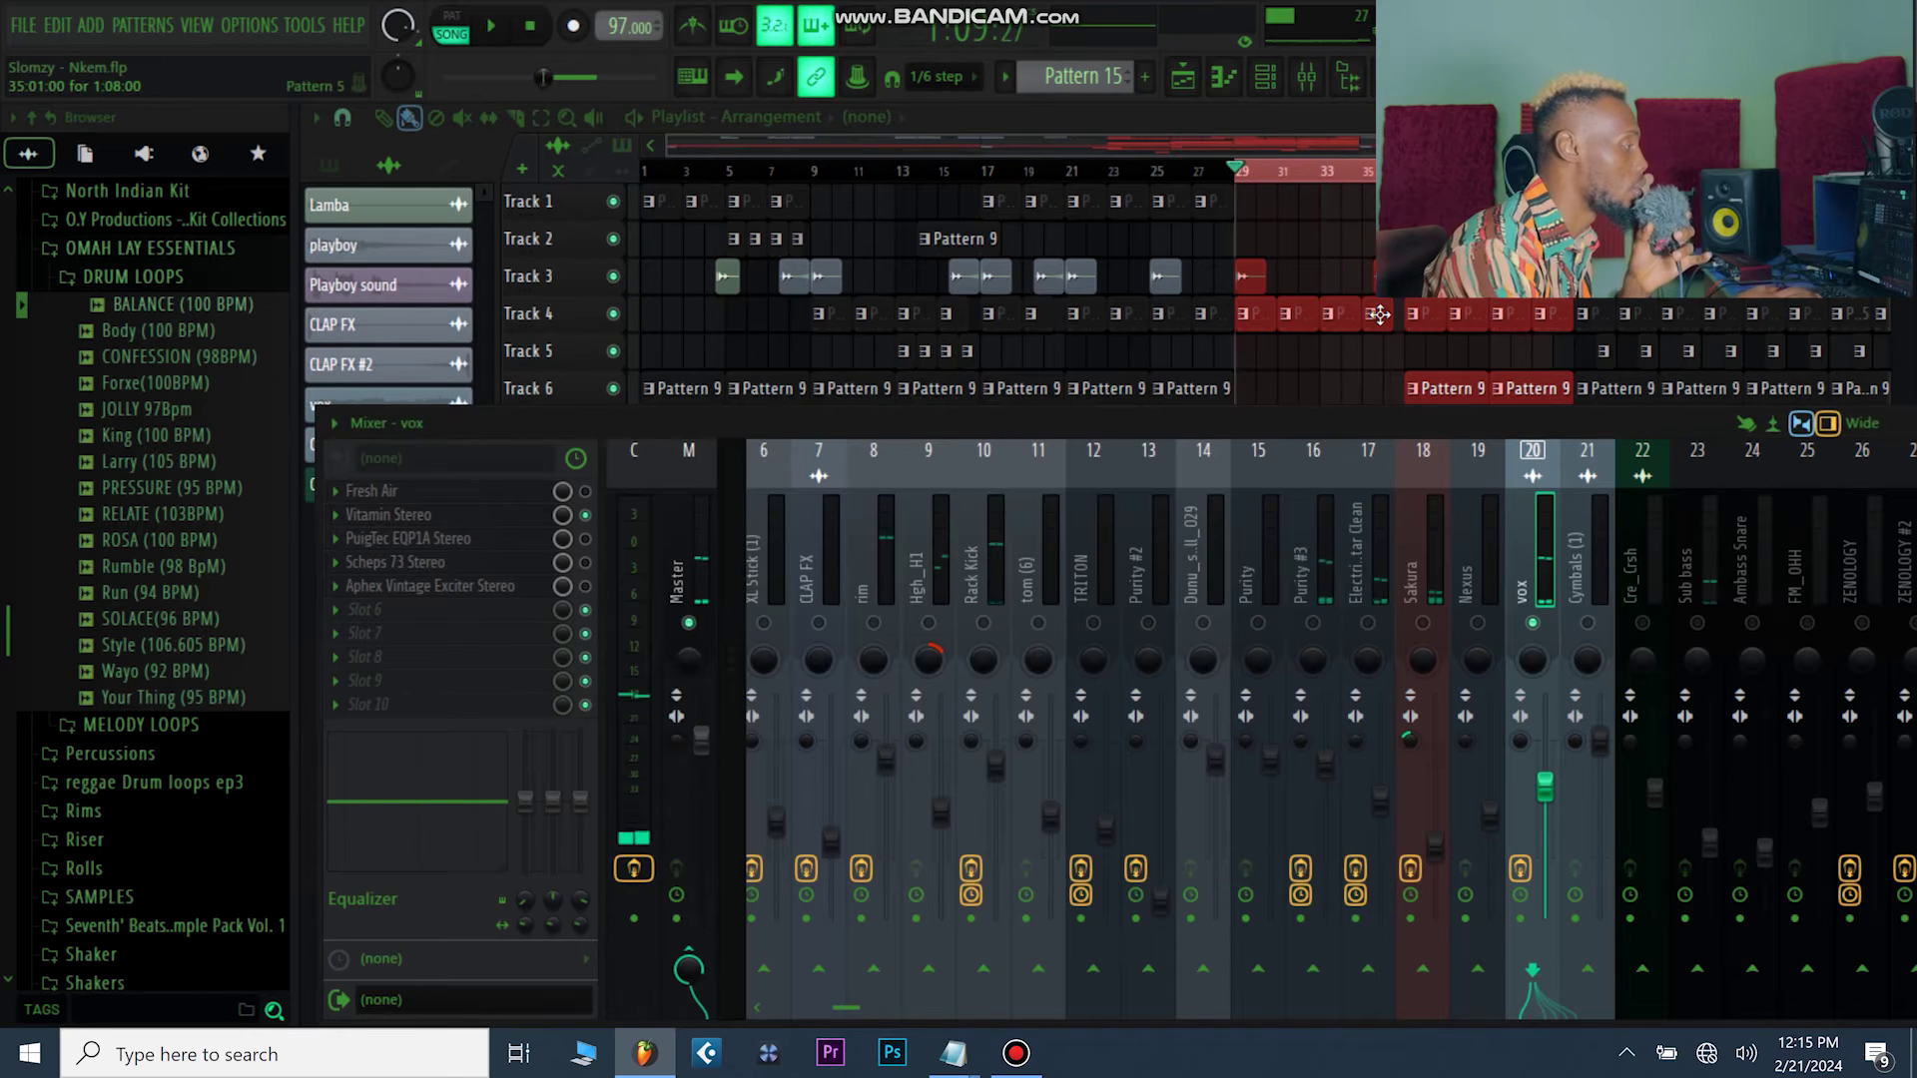
click(585, 514)
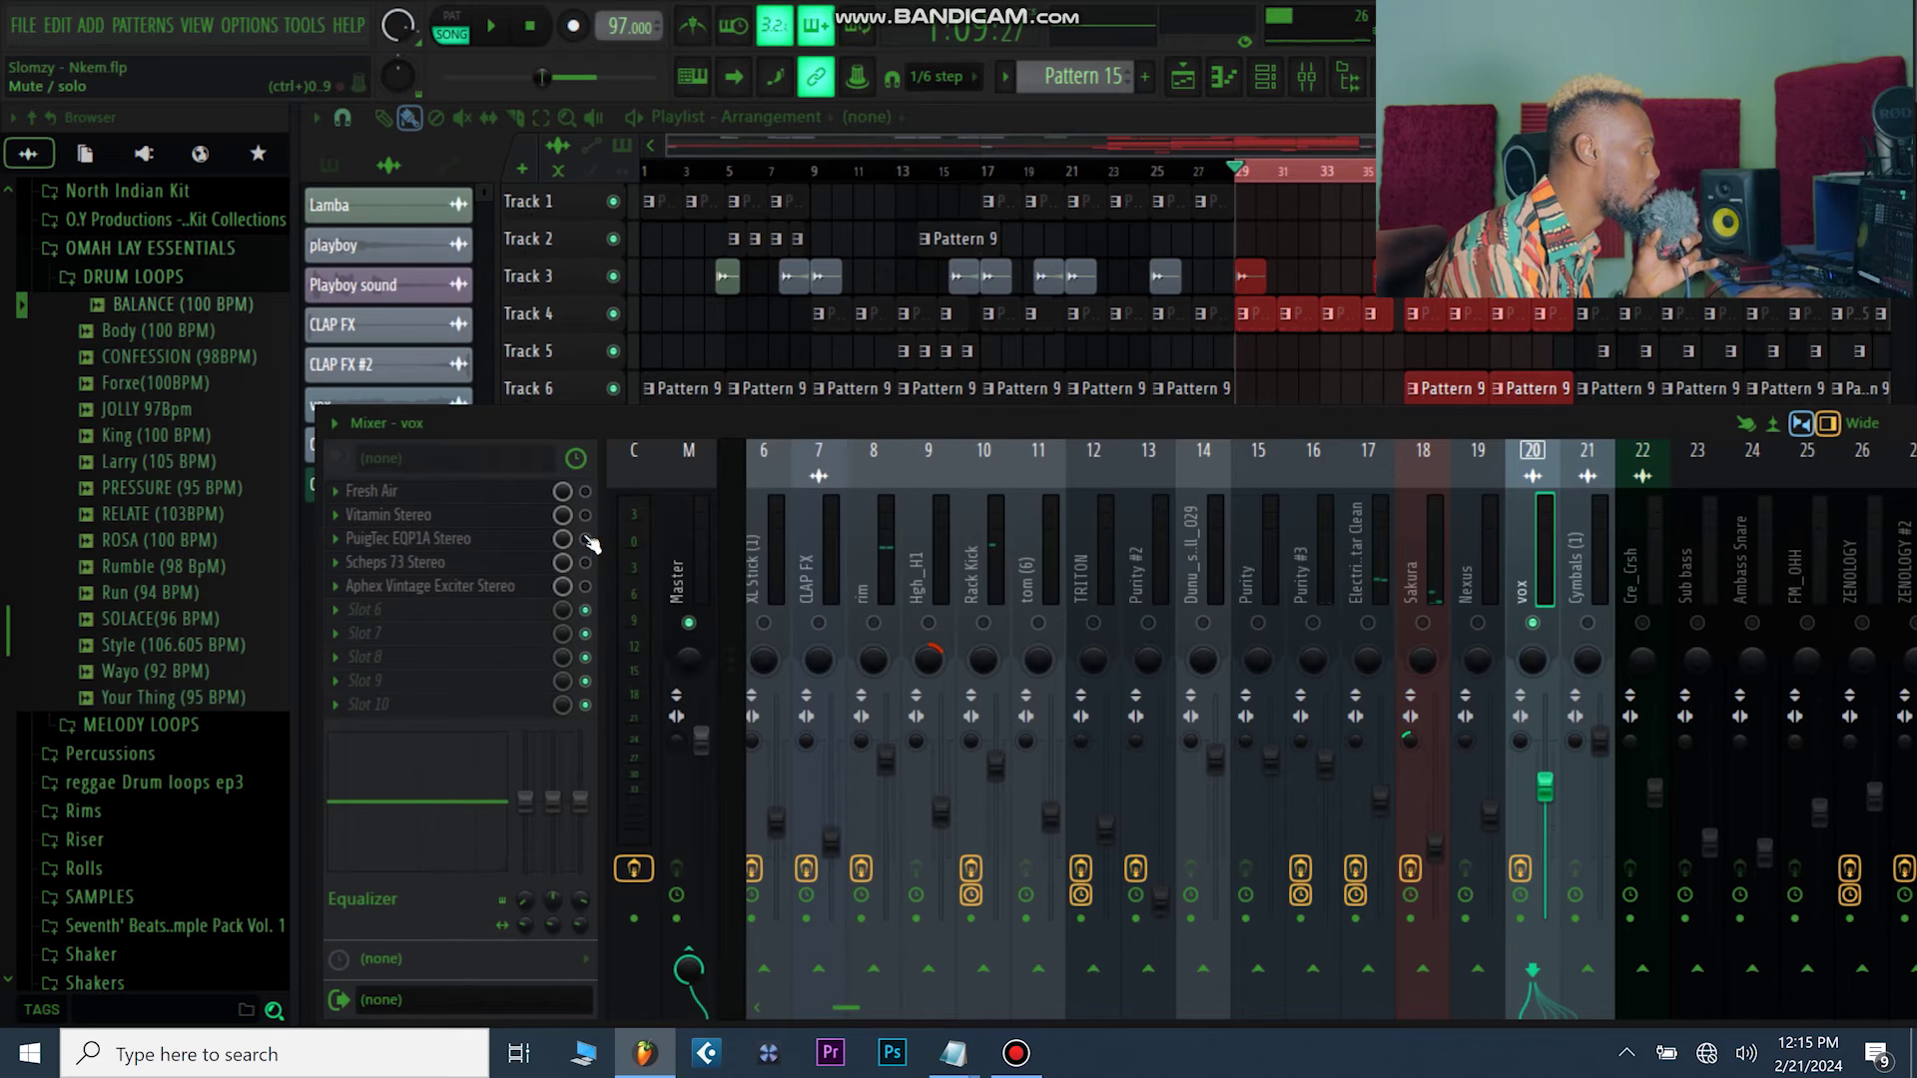
click(442, 544)
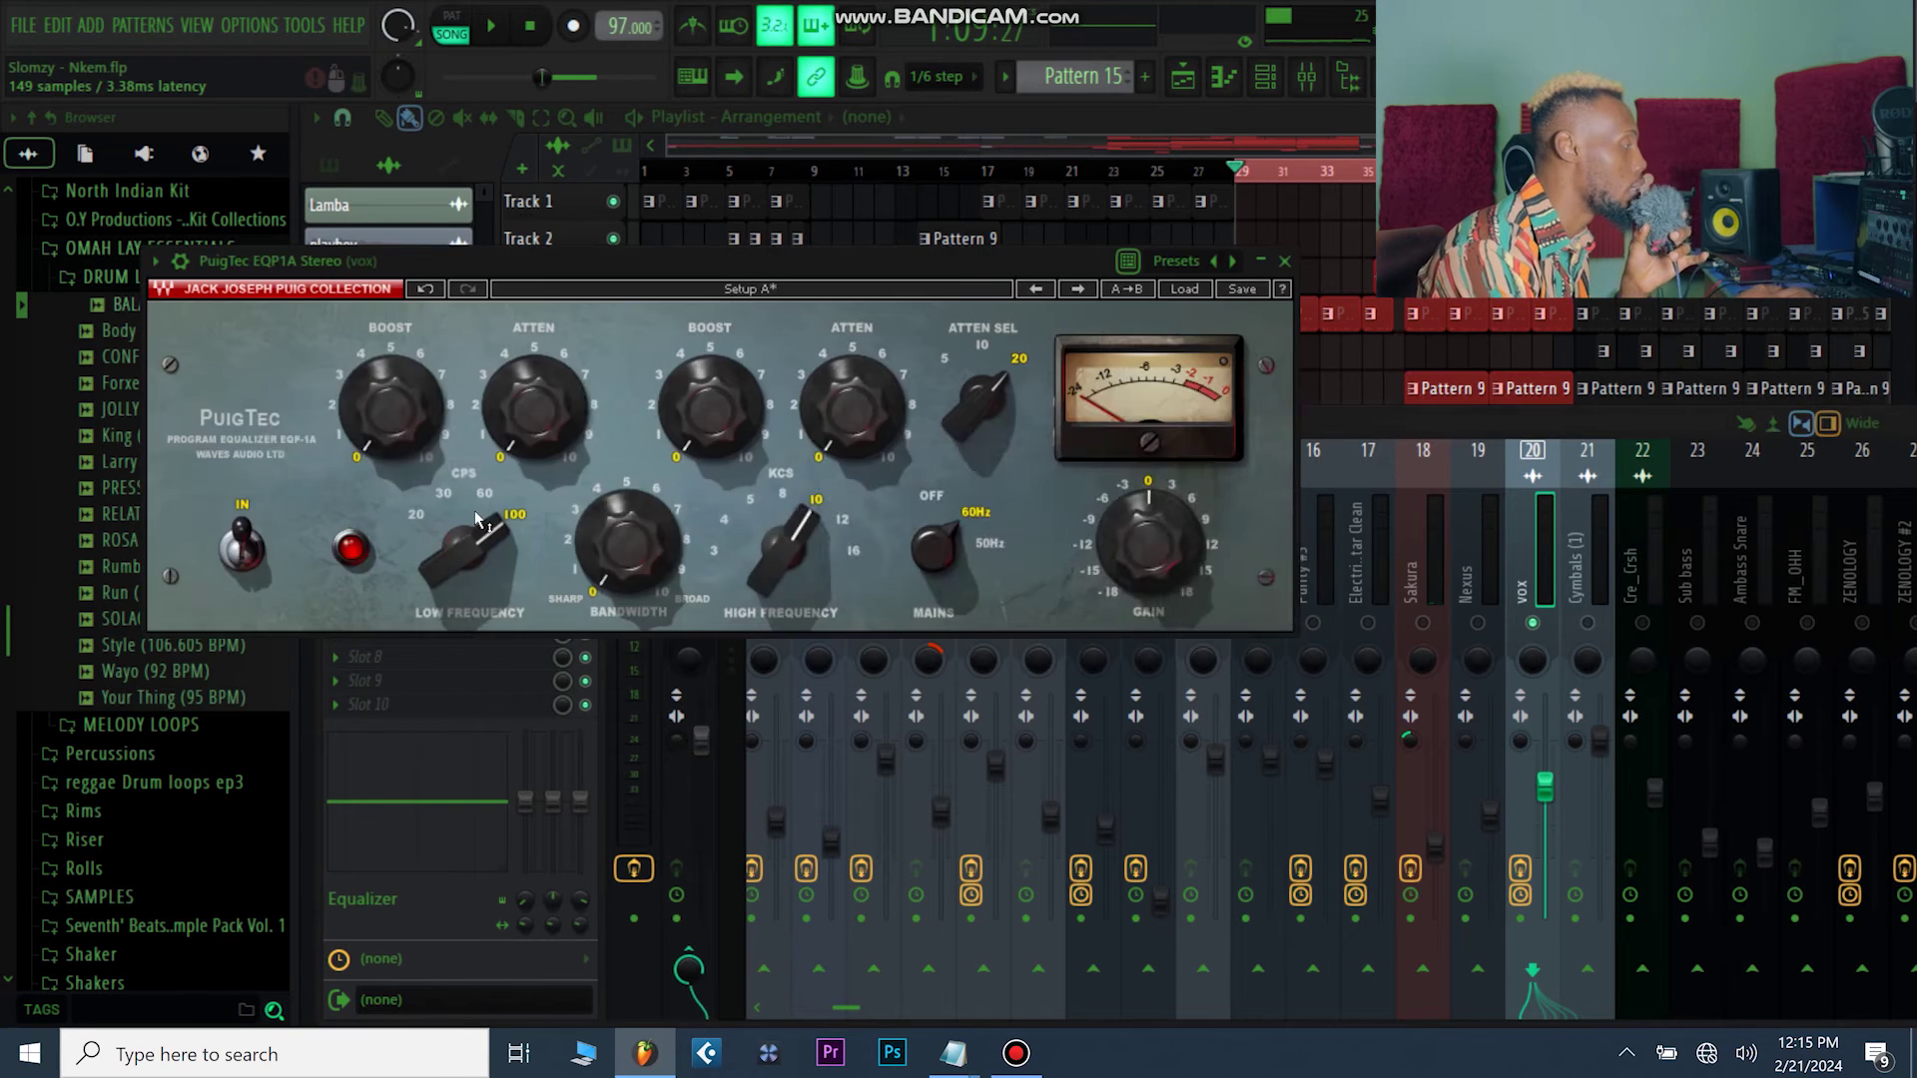
drag(689, 268, 842, 360)
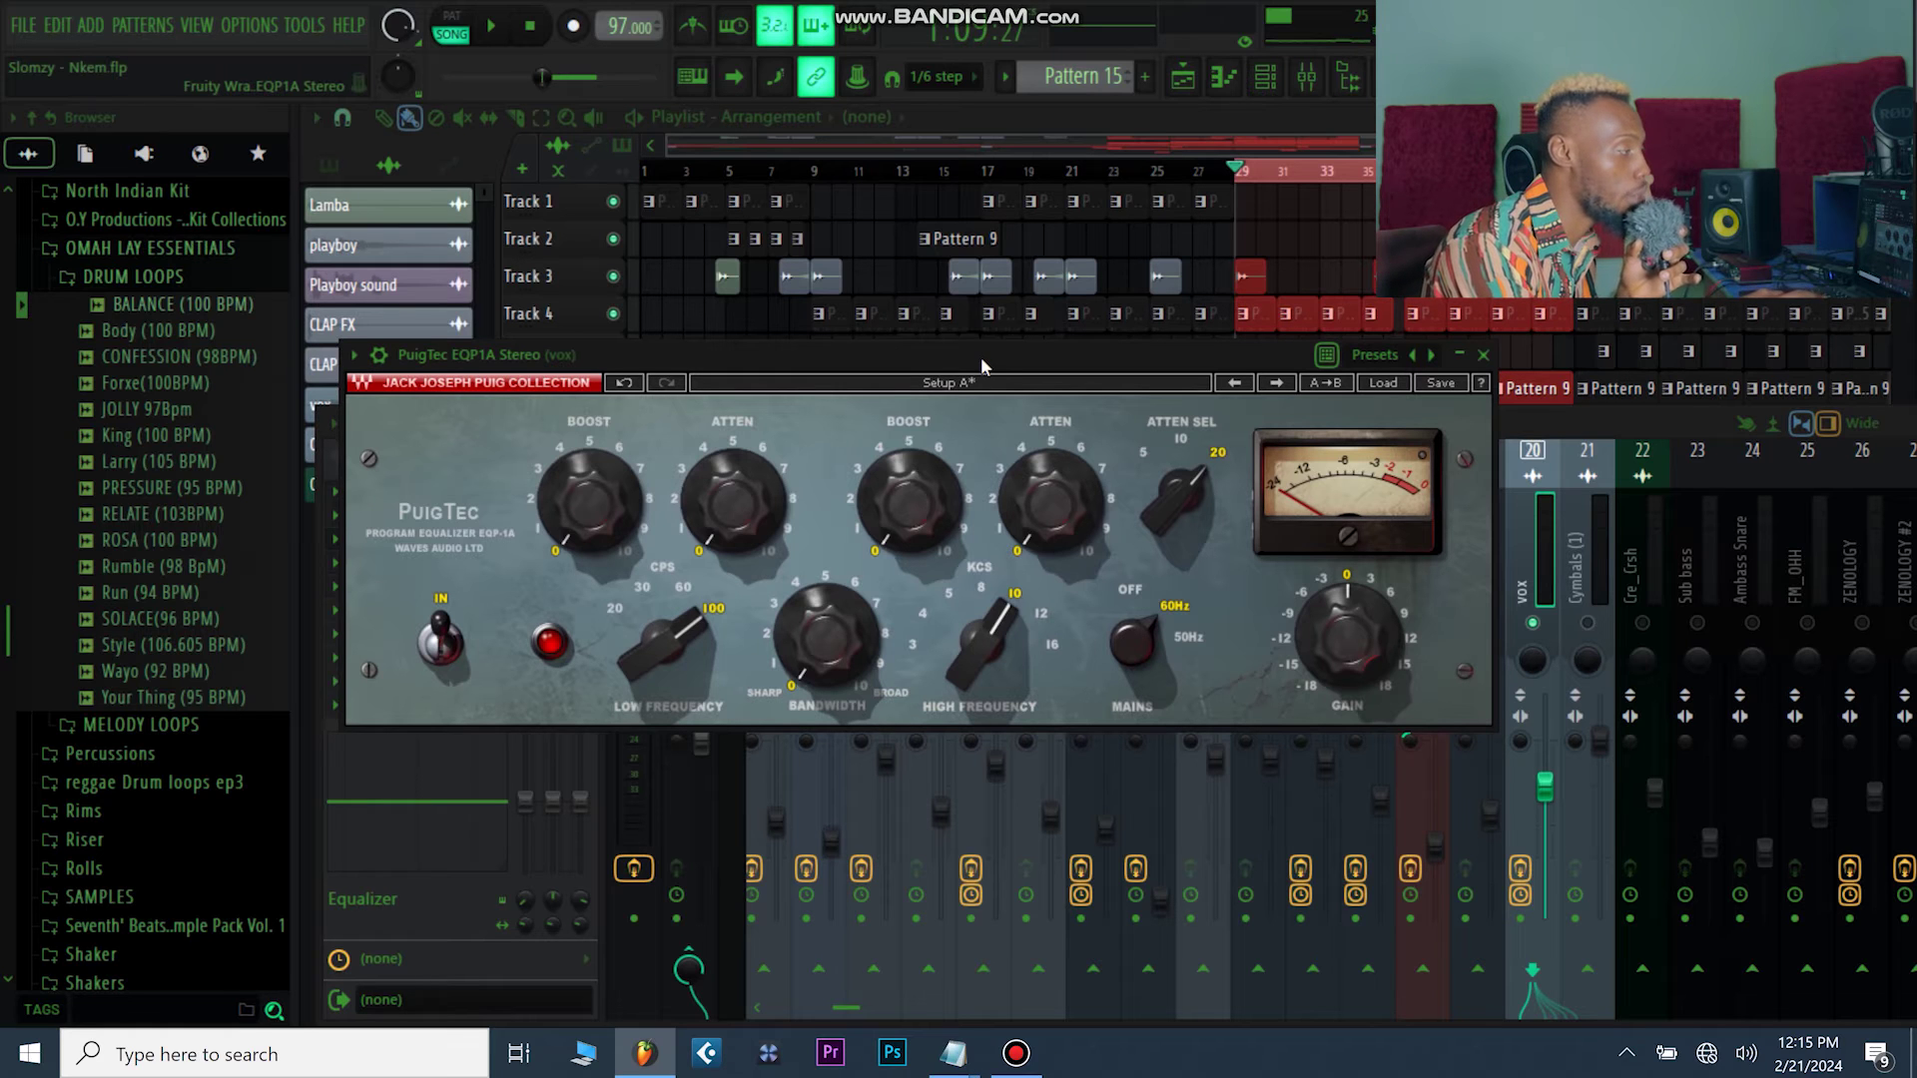
drag(950, 354, 1009, 410)
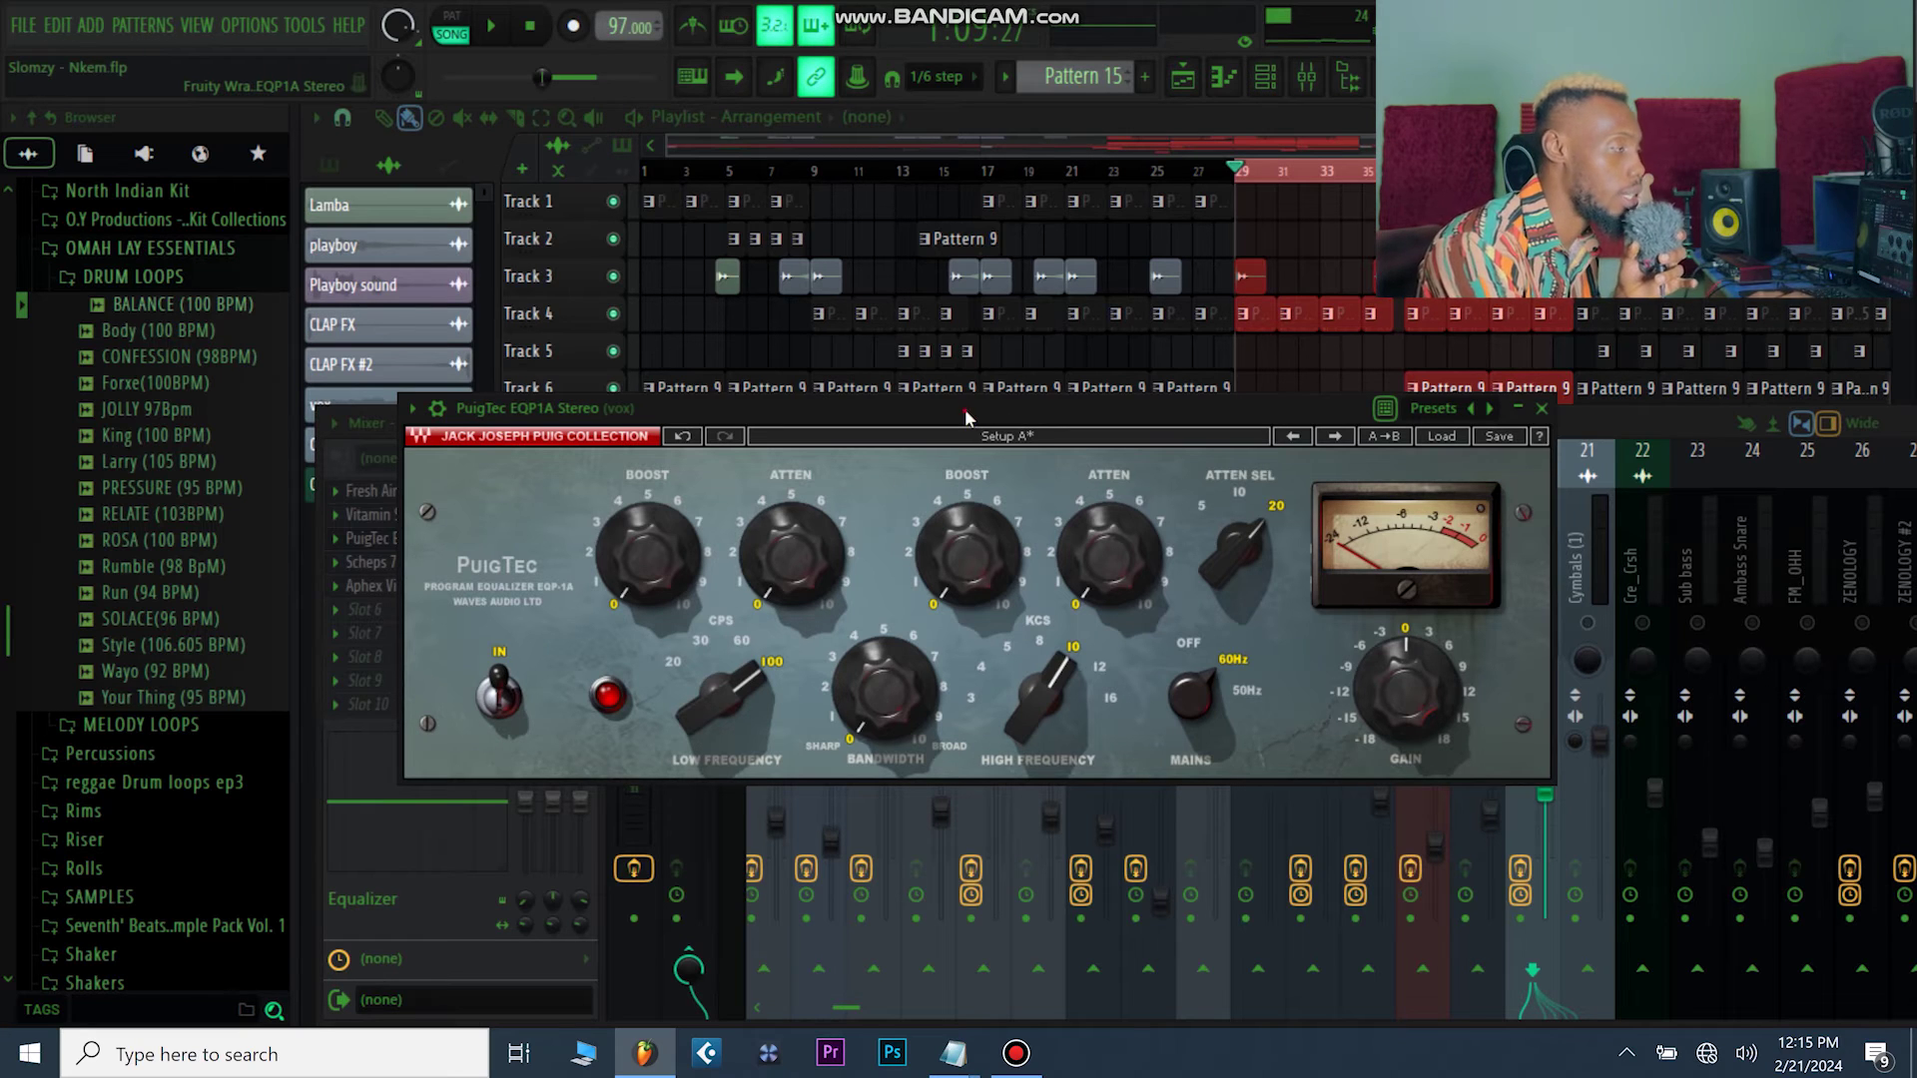
drag(964, 409, 1075, 445)
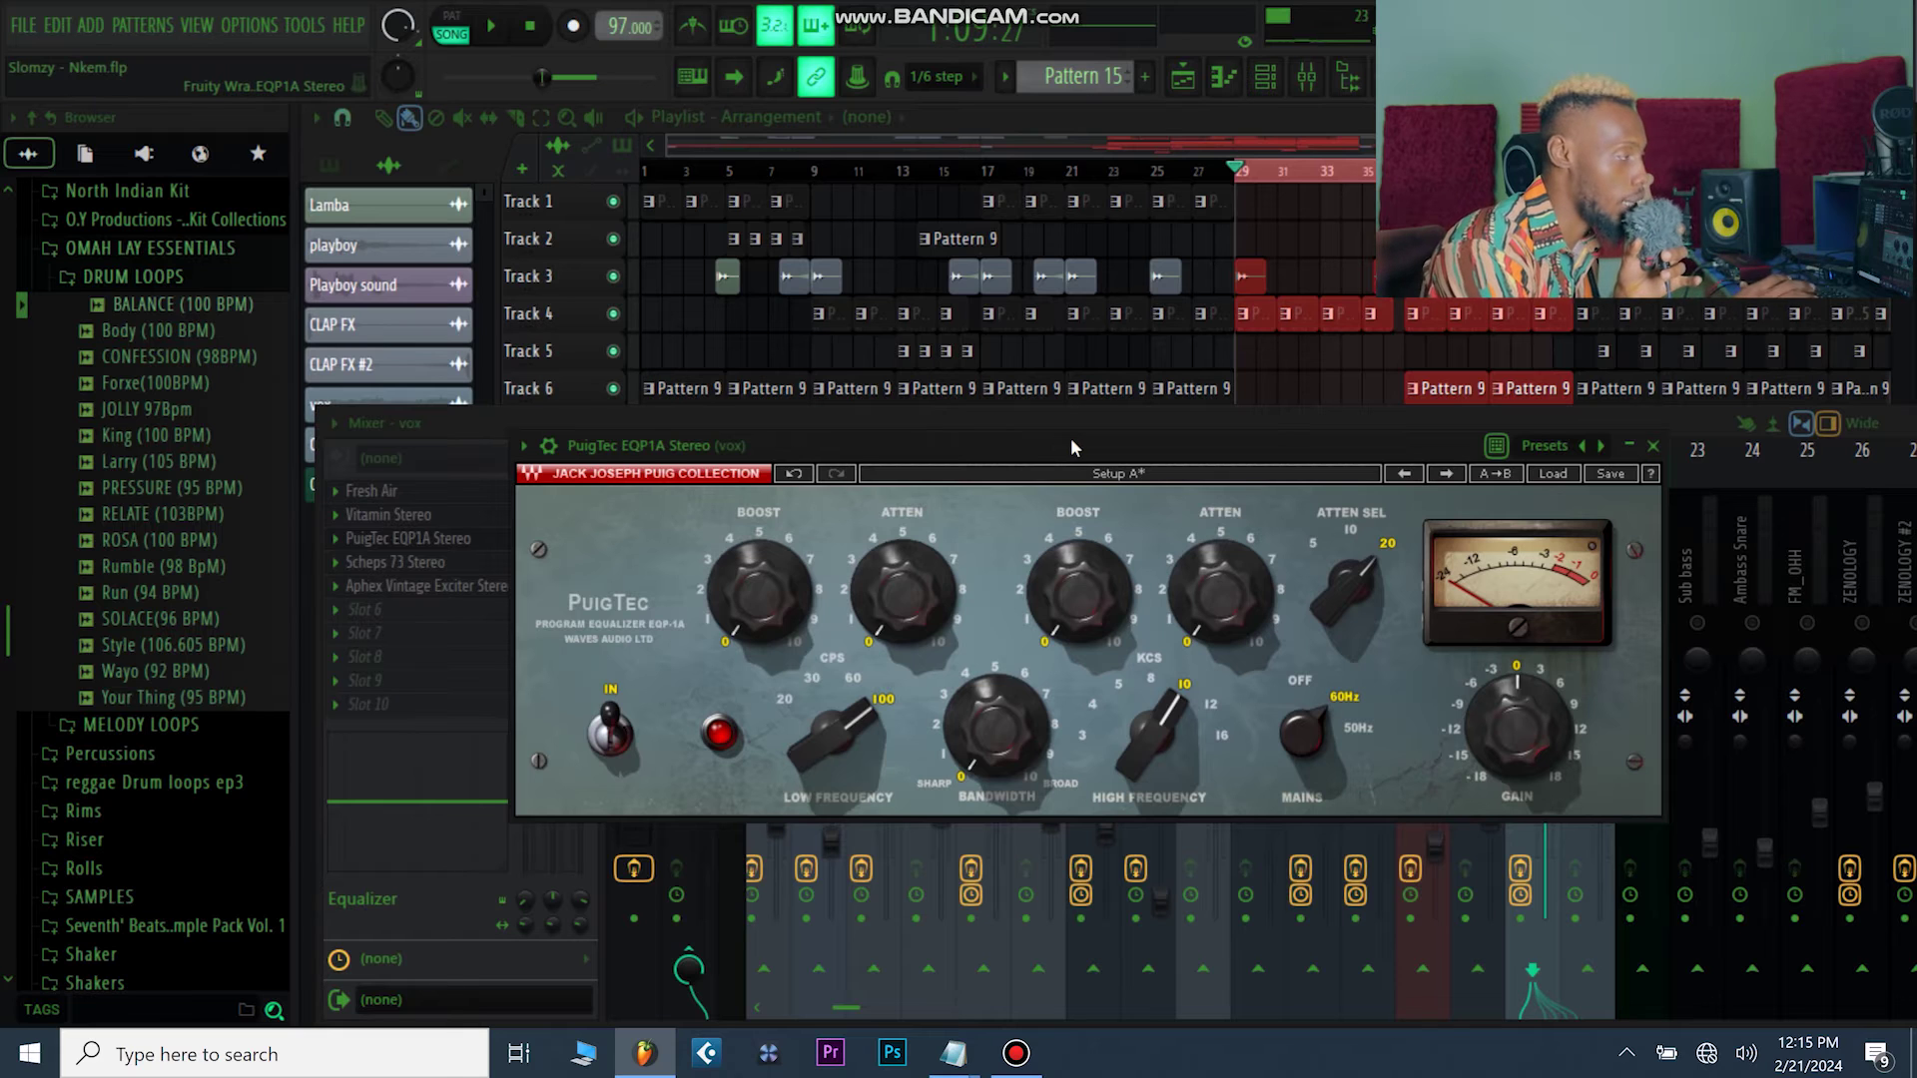
drag(1113, 445, 1132, 356)
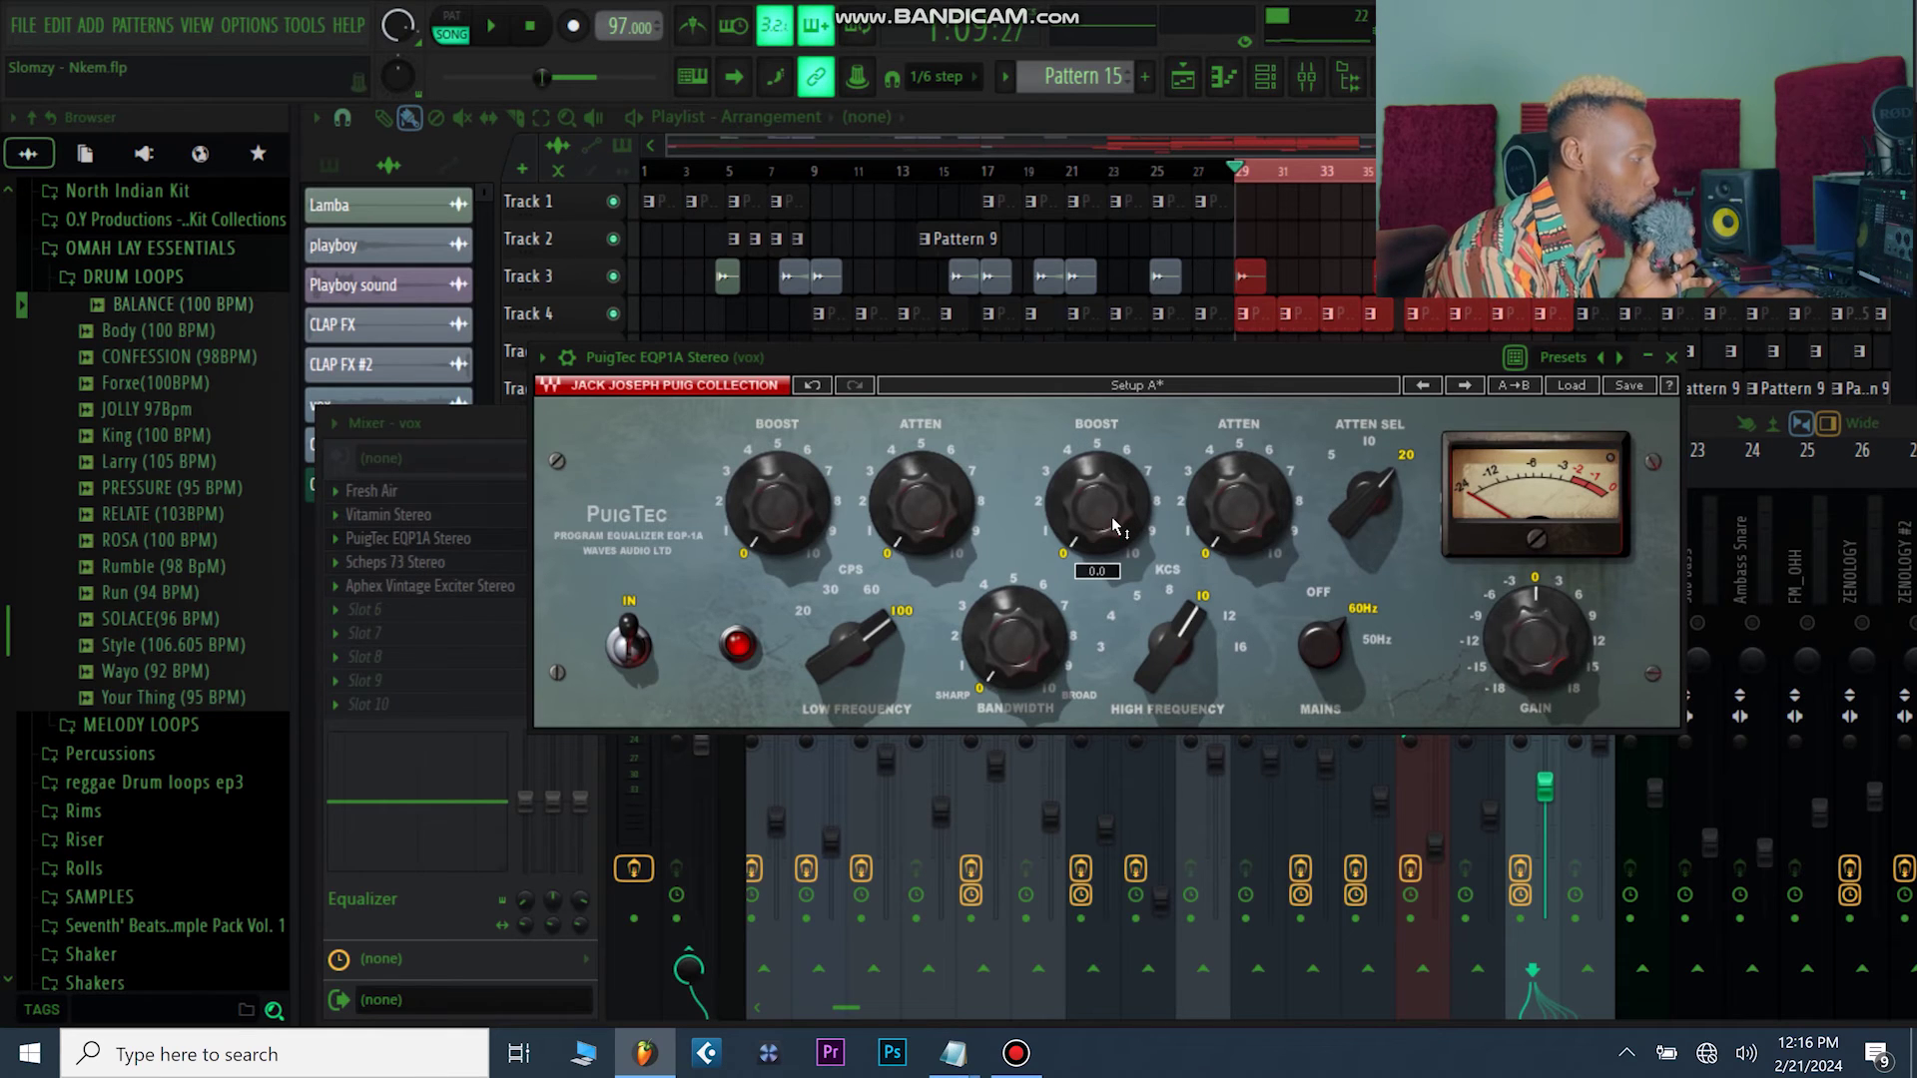
- While playing, set the PuigTec high boost to about 7.6 at 16 kHz
key(space)
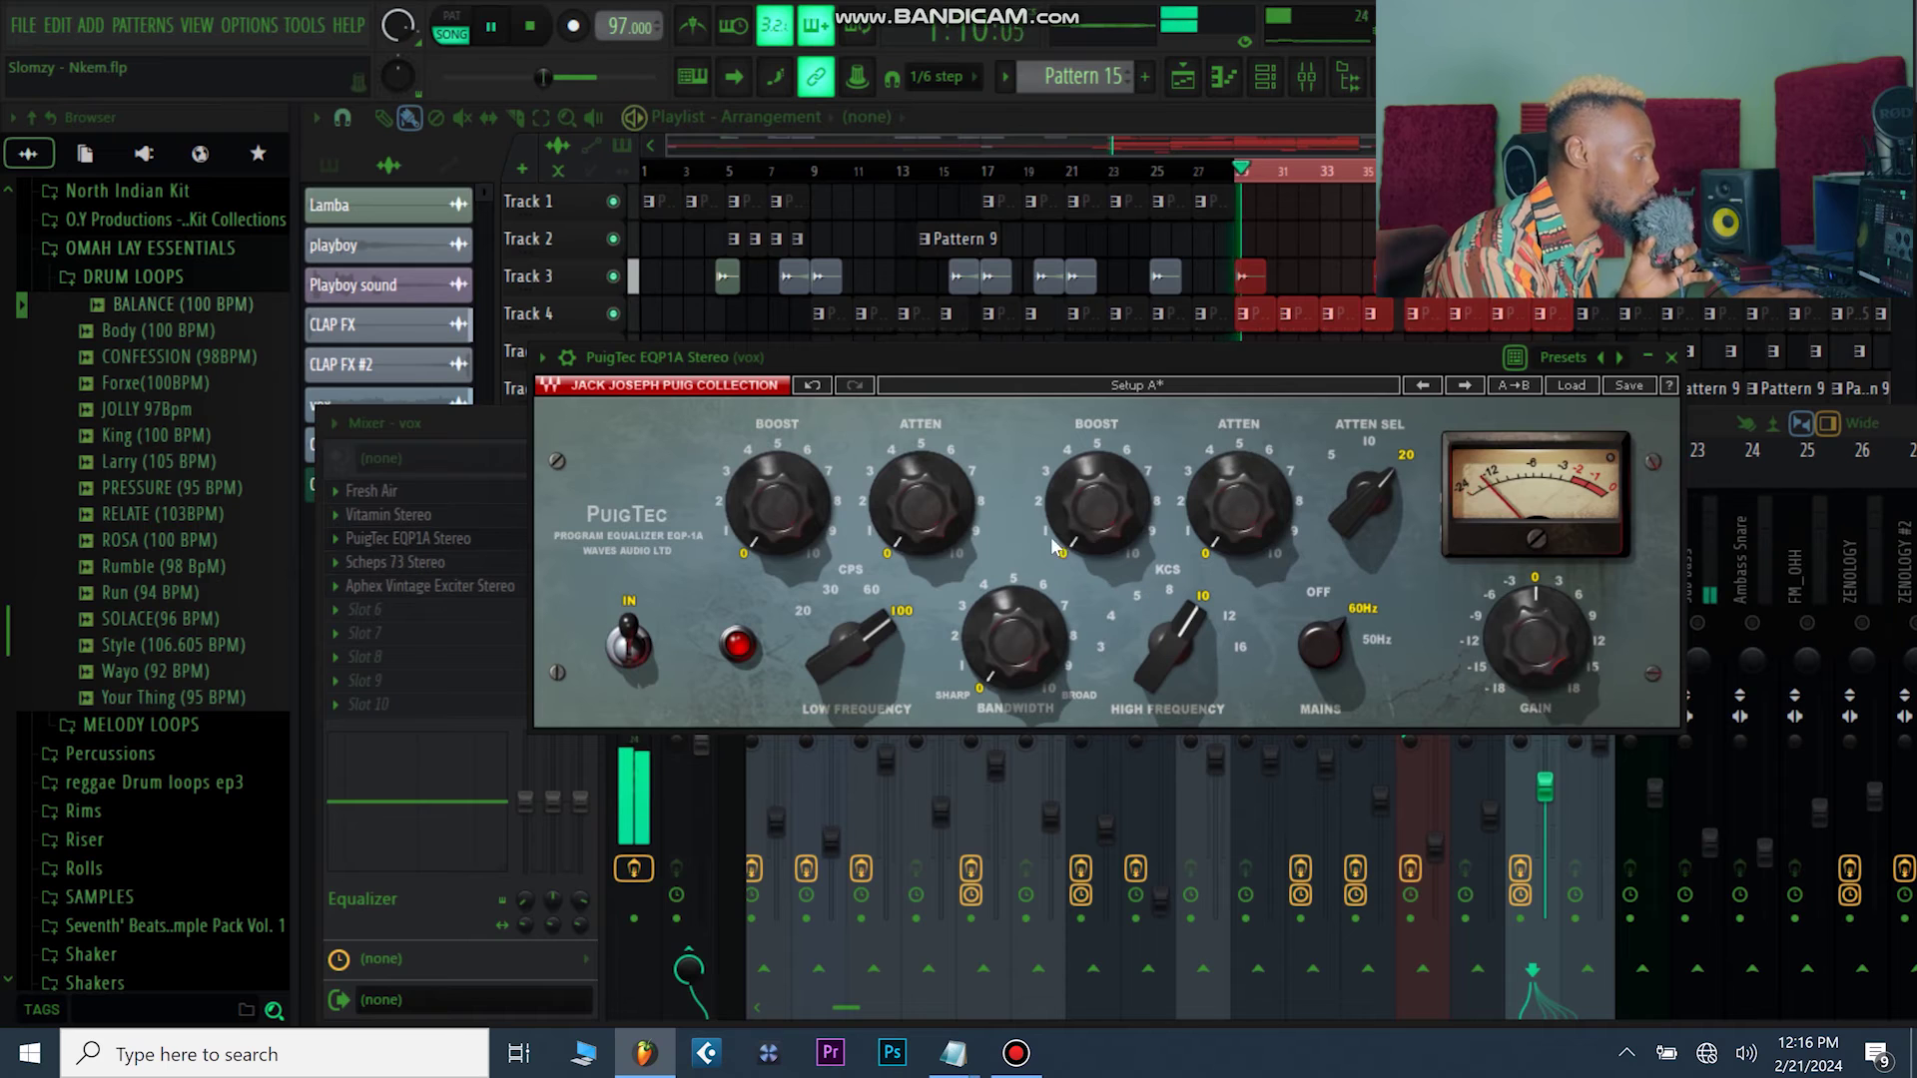
drag(1082, 522, 1083, 460)
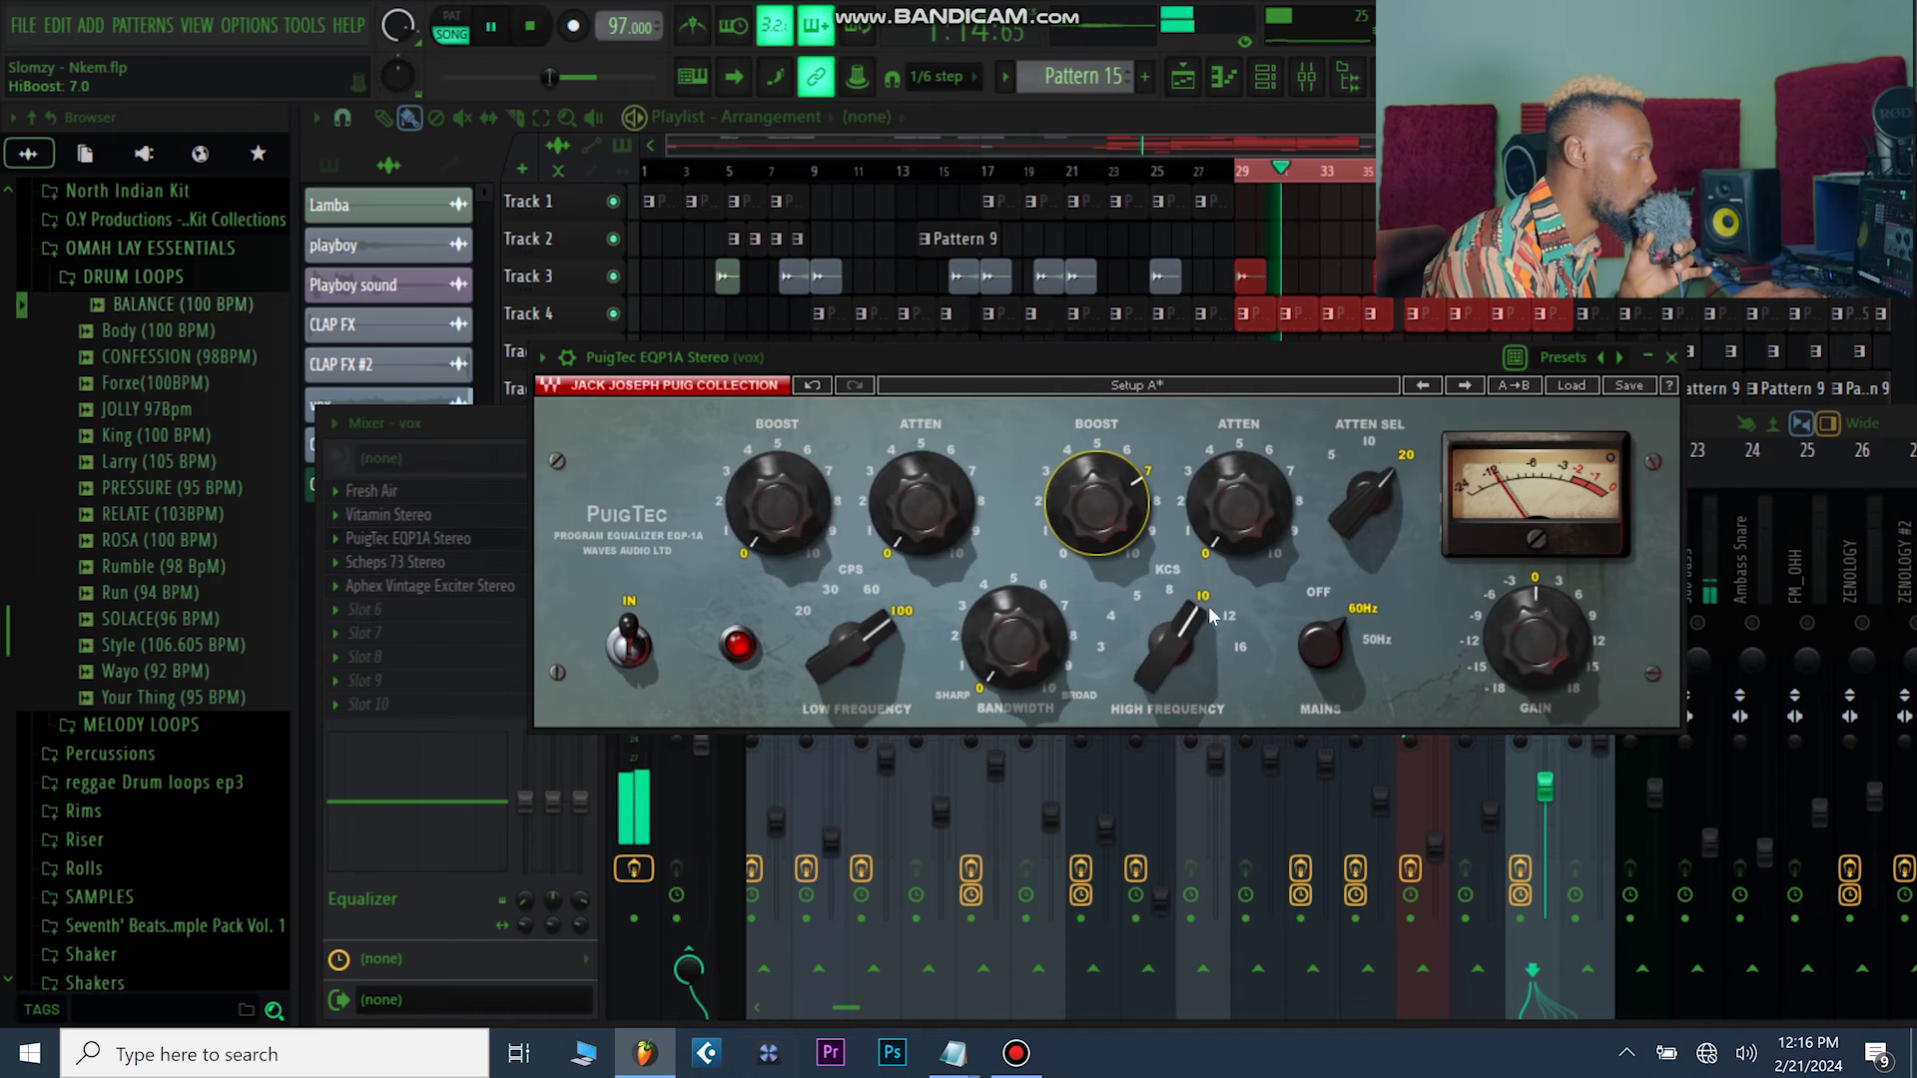
click(1243, 649)
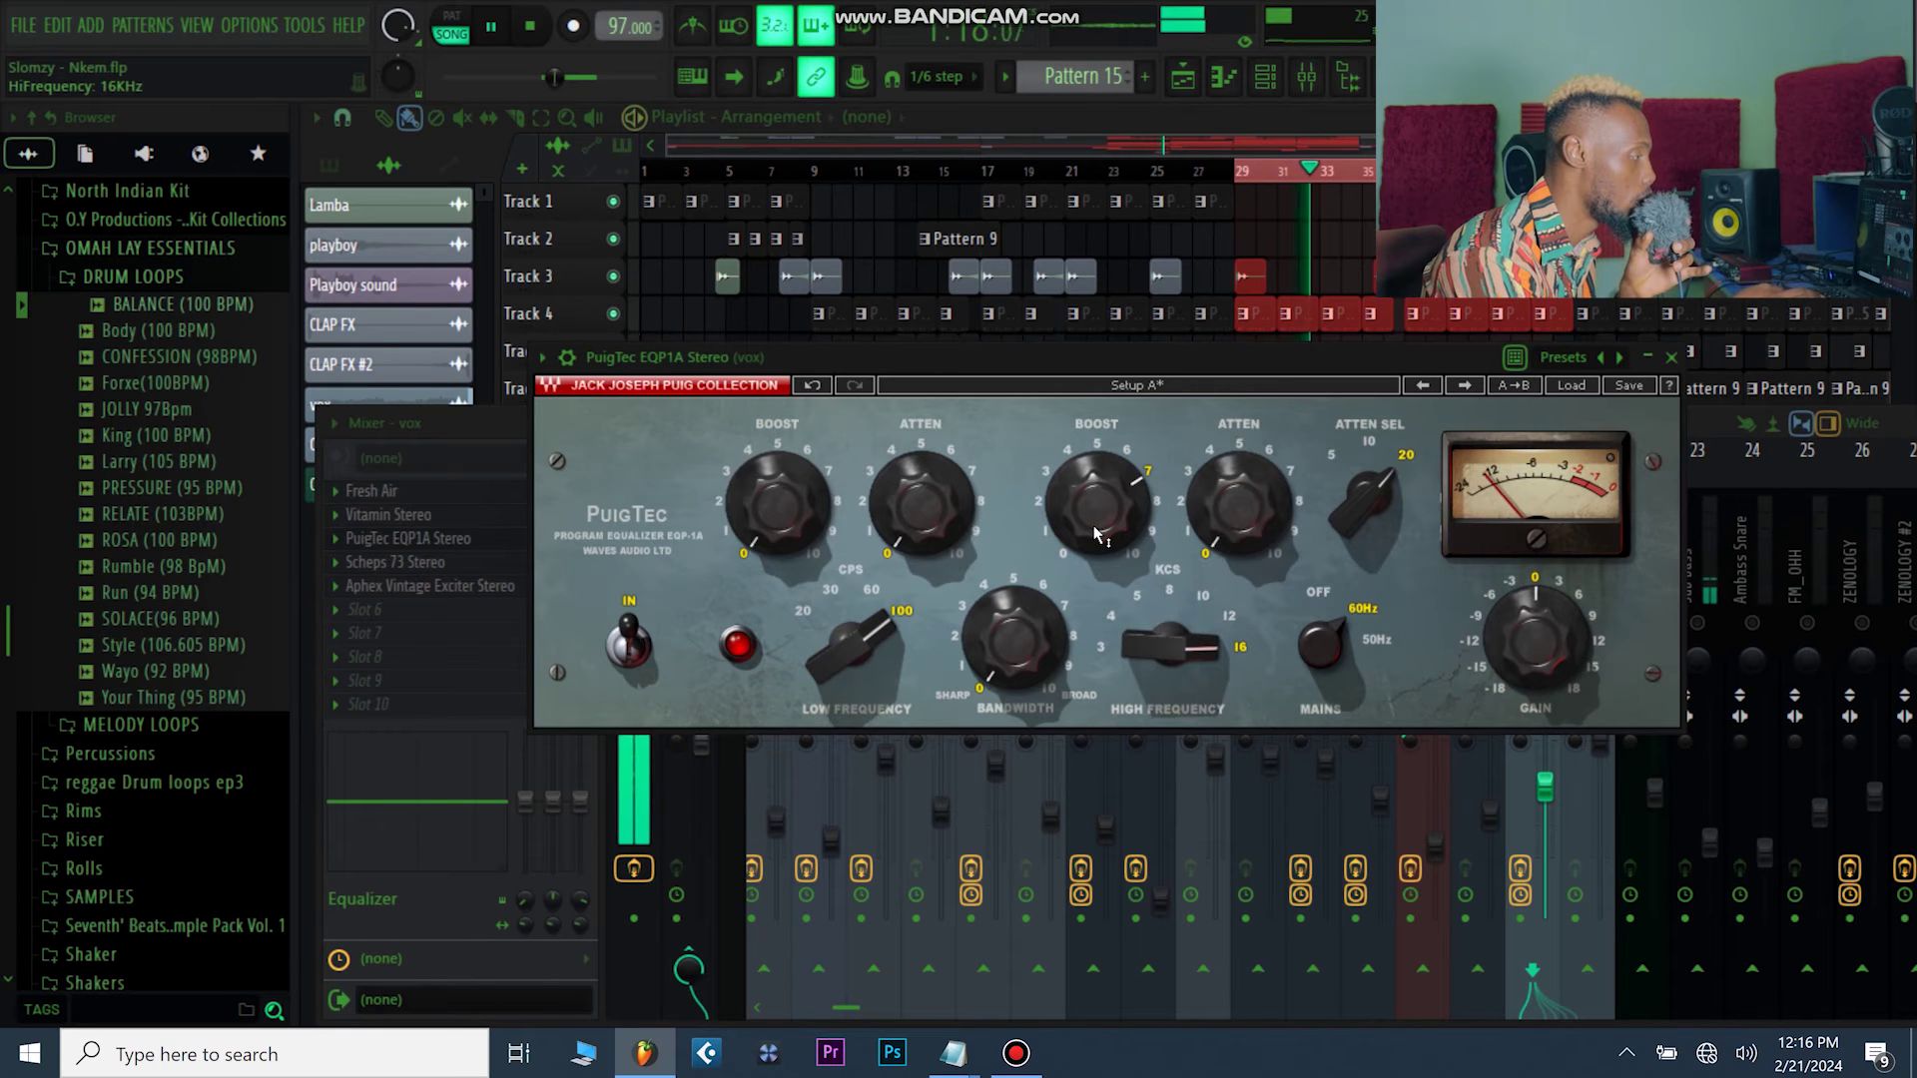
key(space)
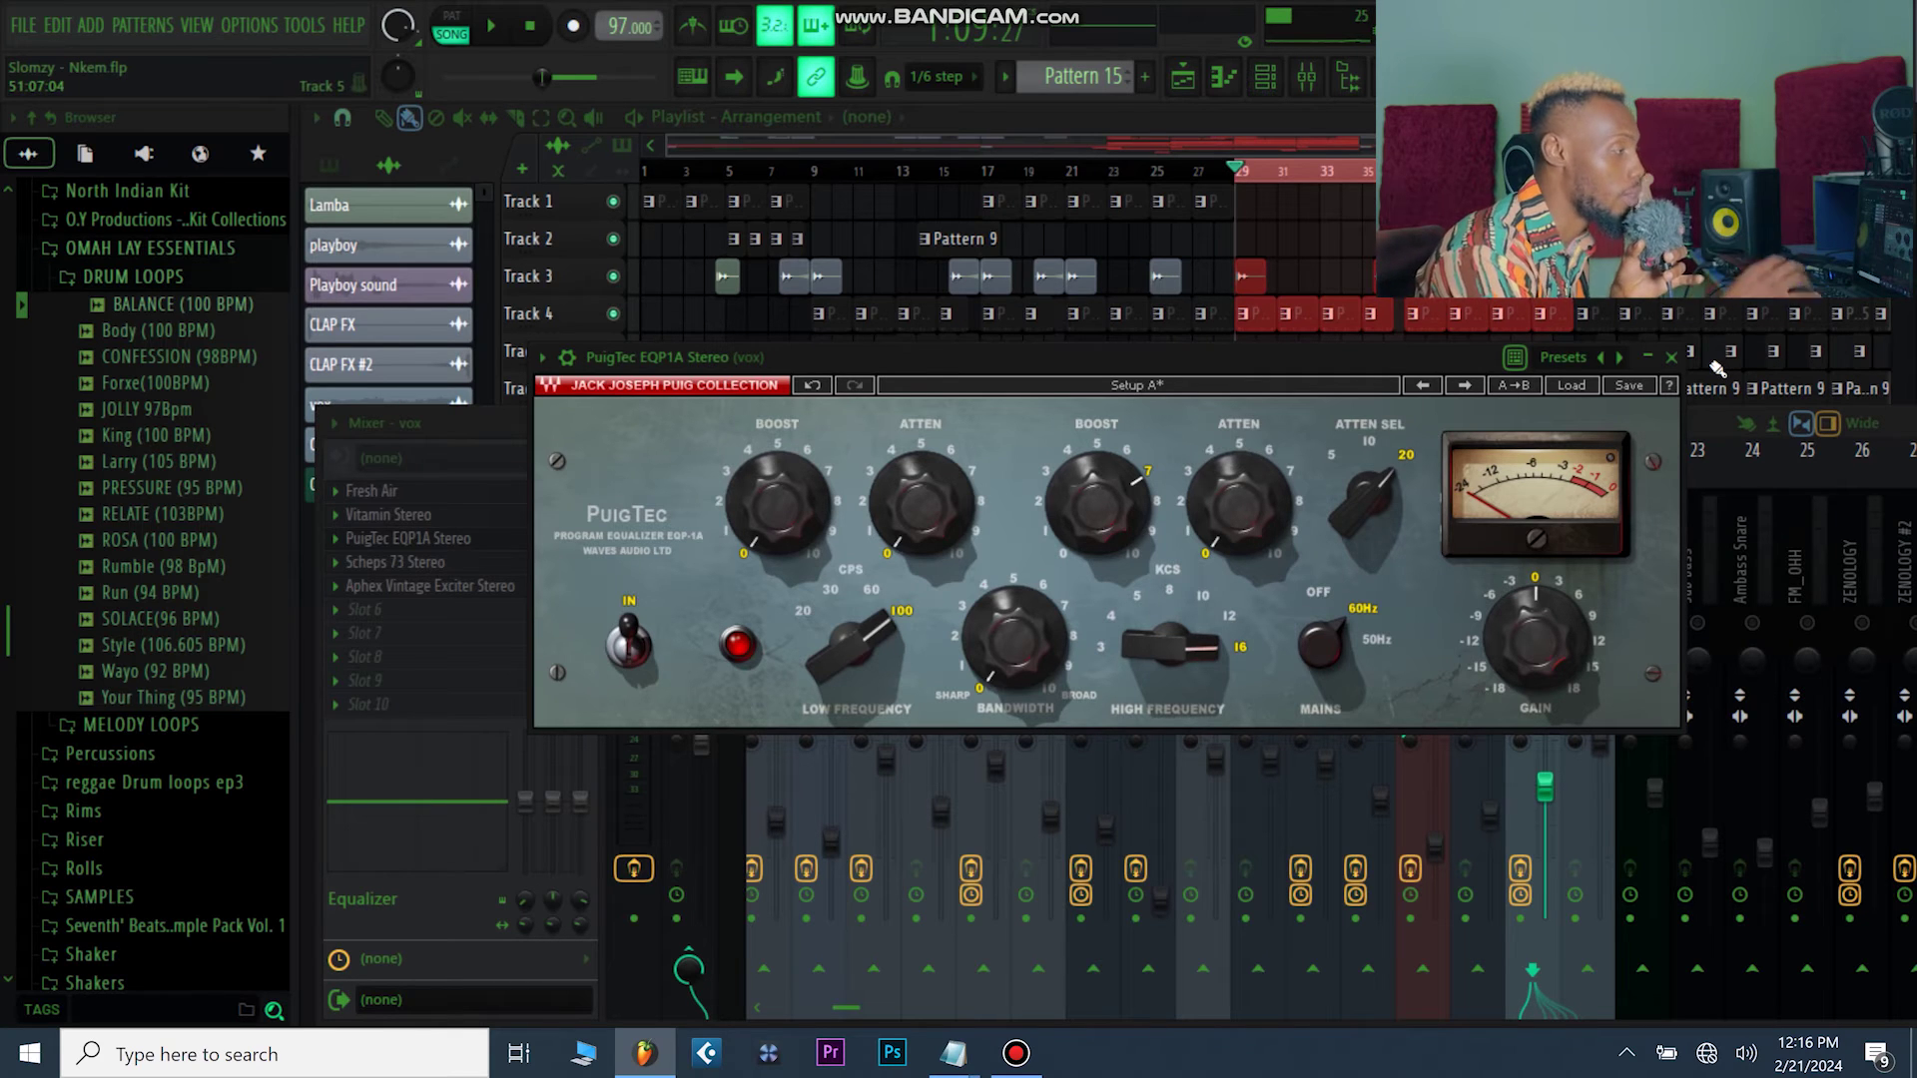
- Close and bypass the PuigTec EQP1A, then open Scheps 73 Stereo on the vox
click(1672, 357)
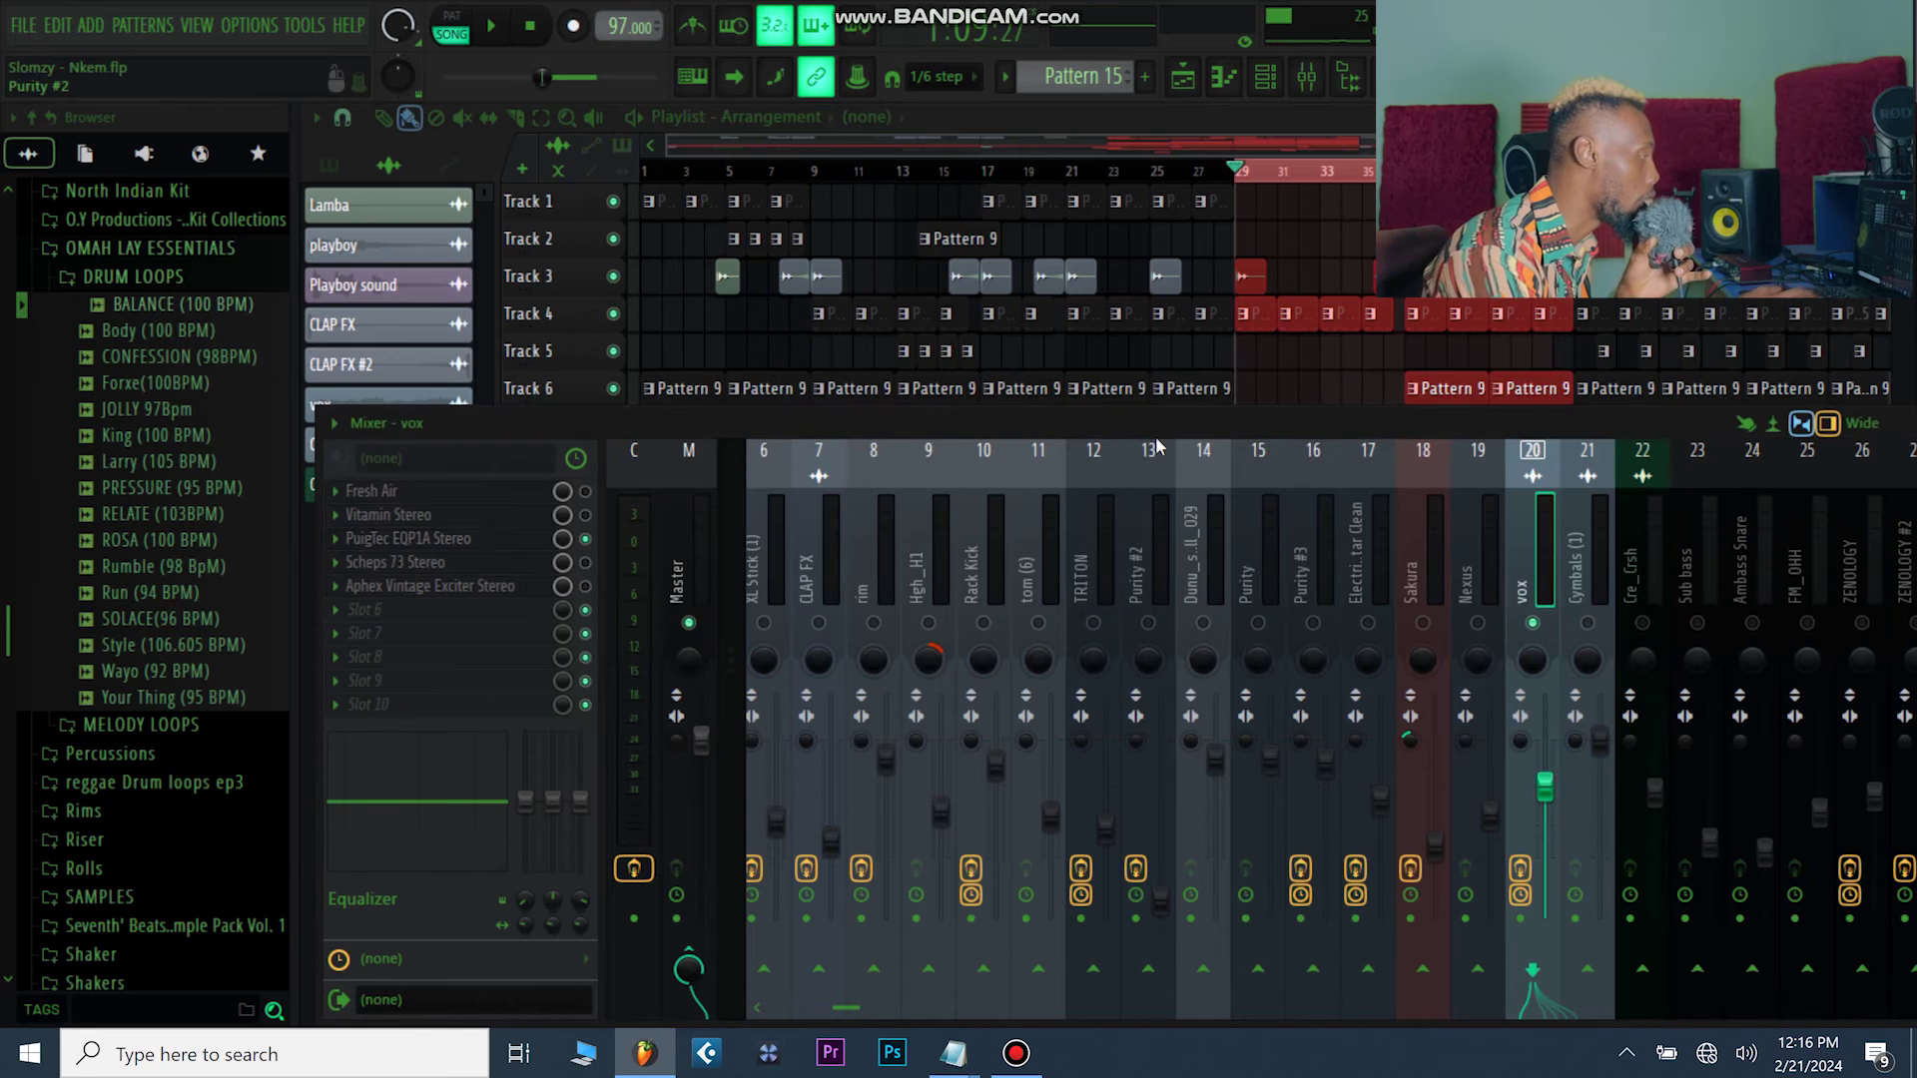
click(585, 539)
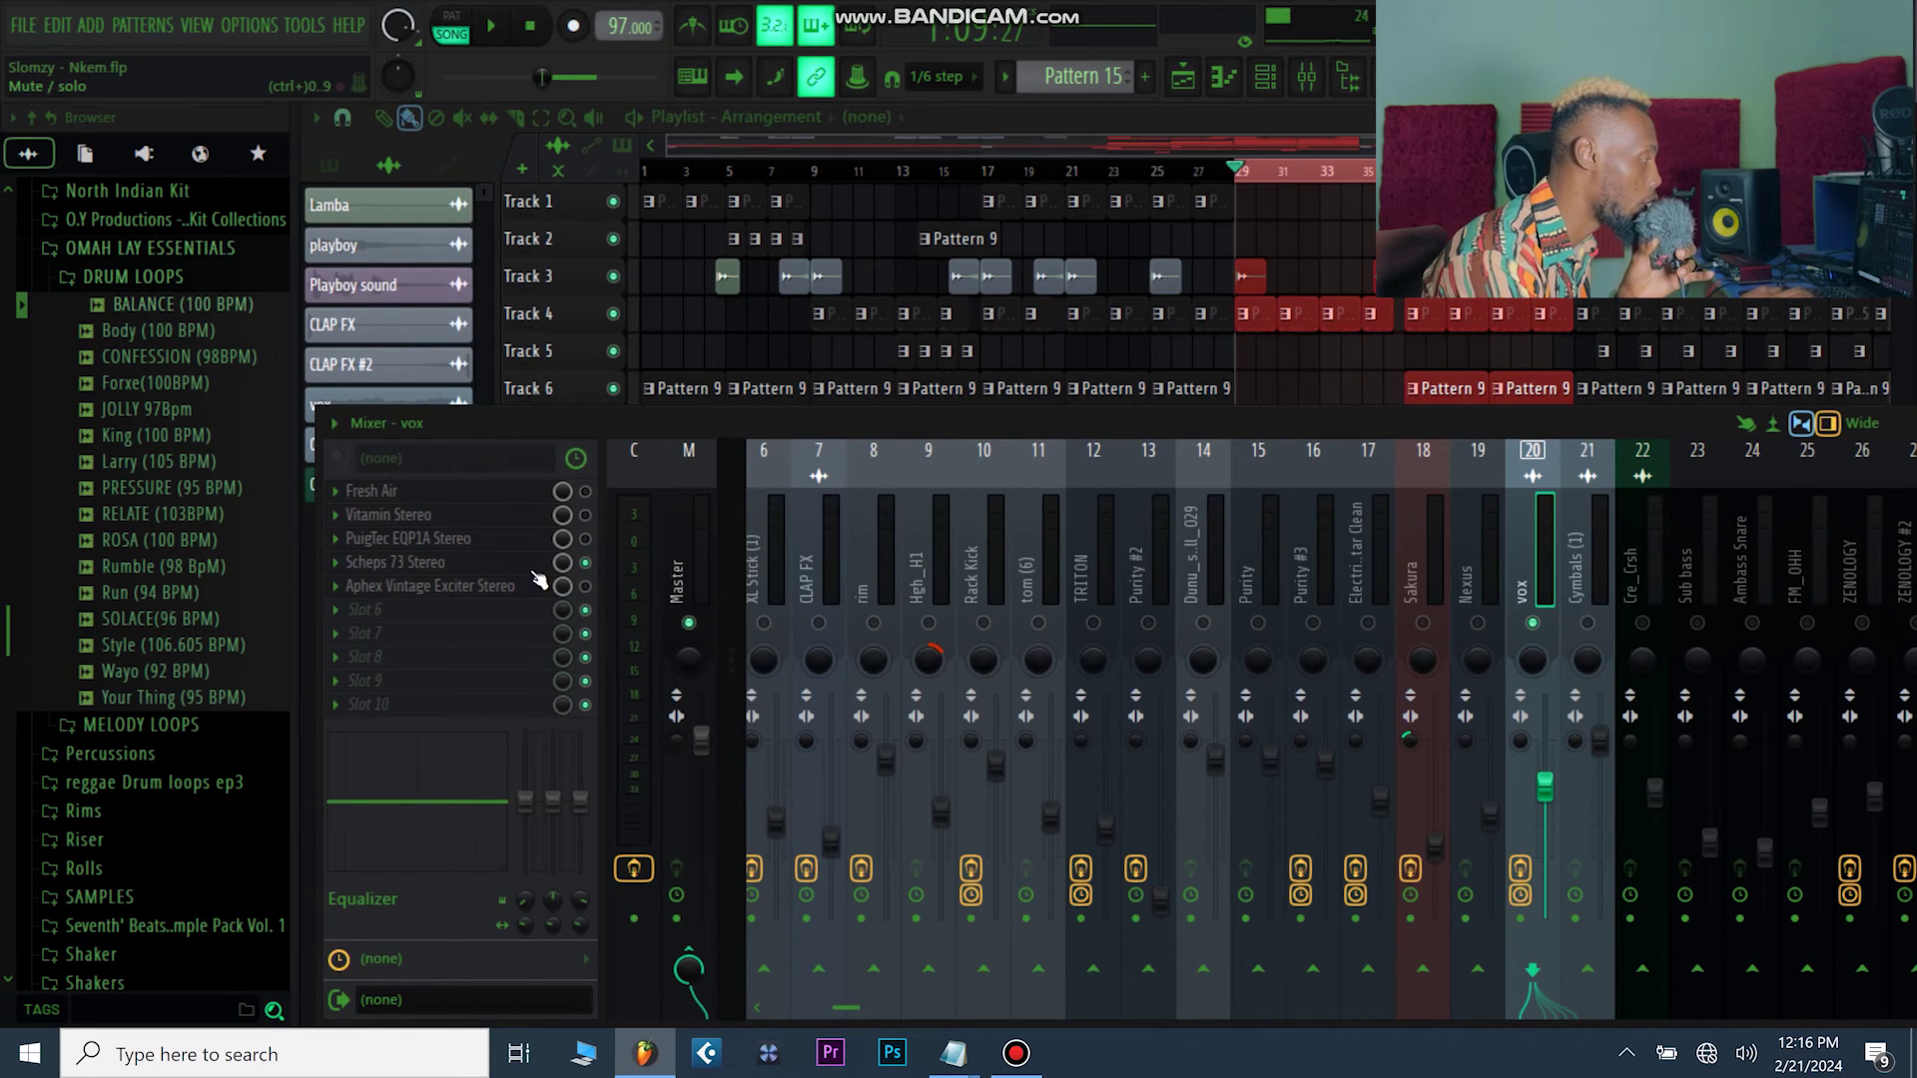
click(473, 562)
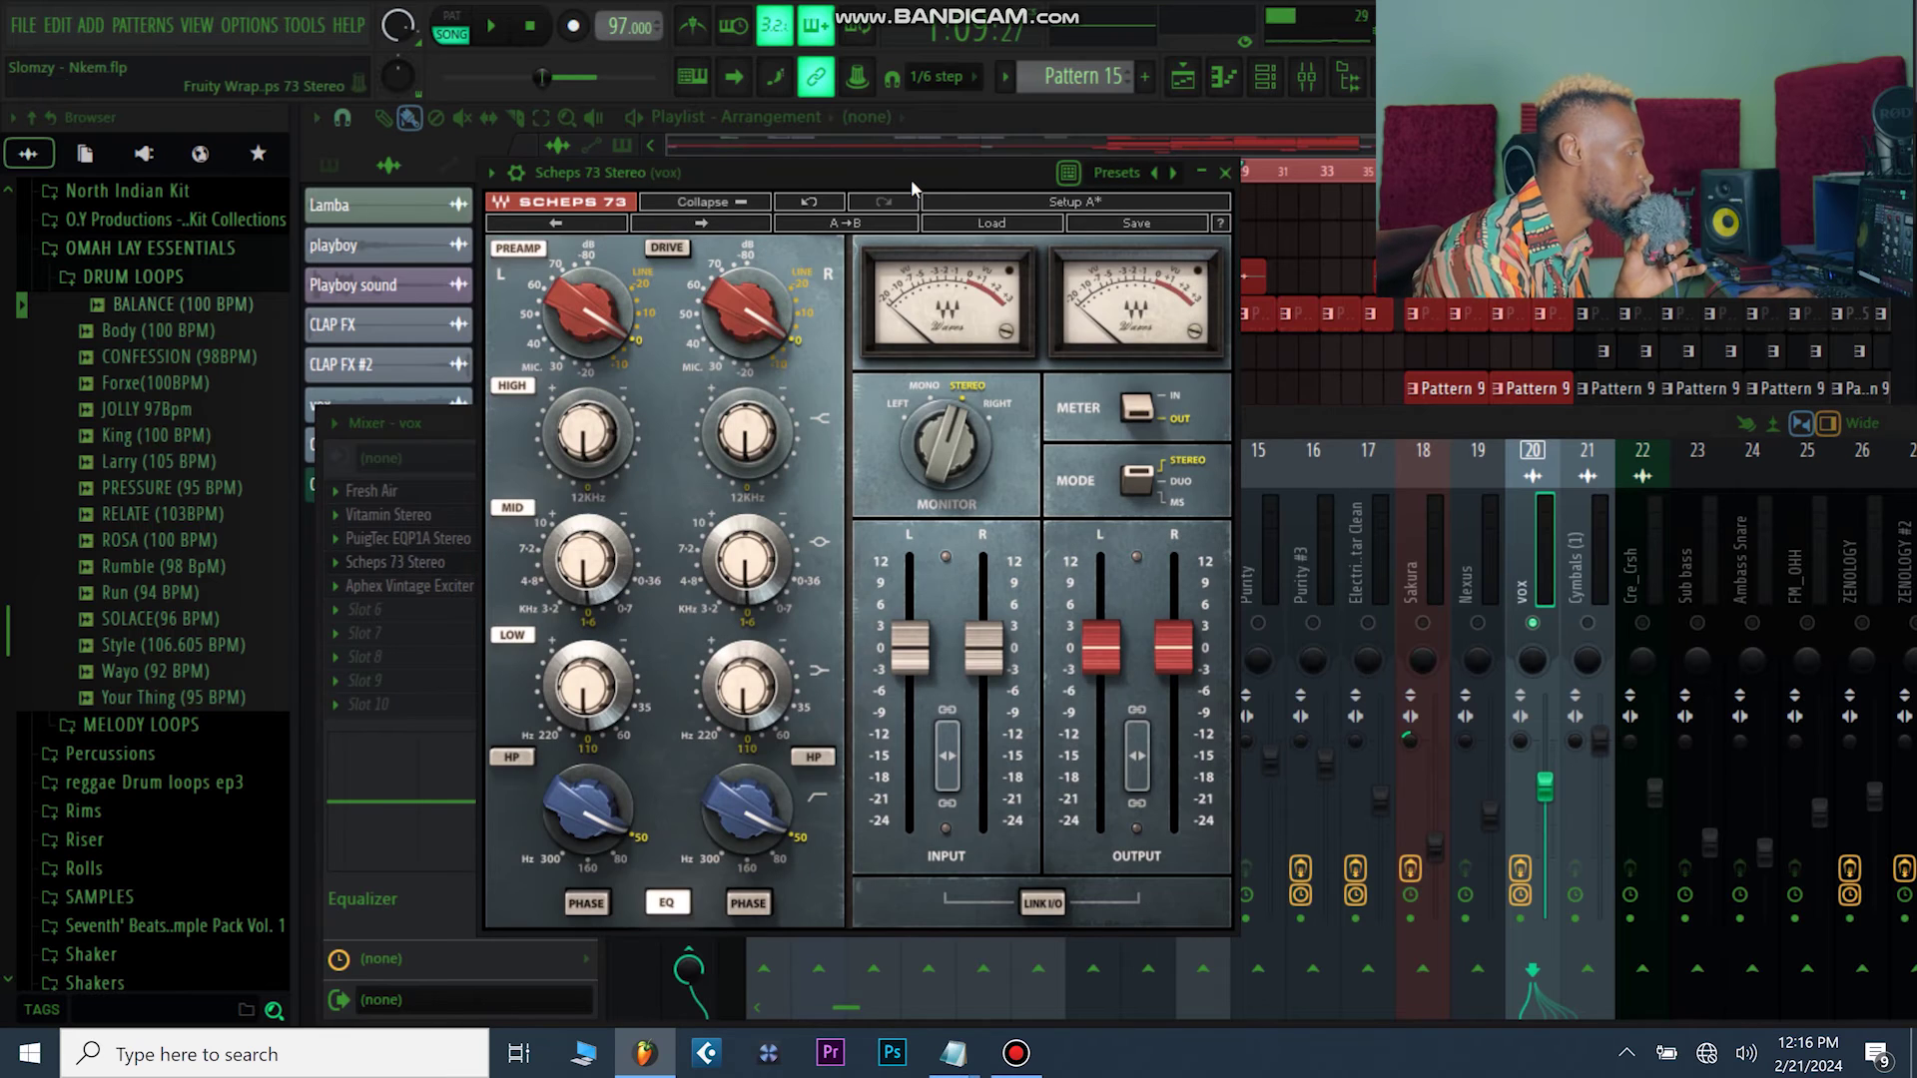
drag(836, 175, 1270, 232)
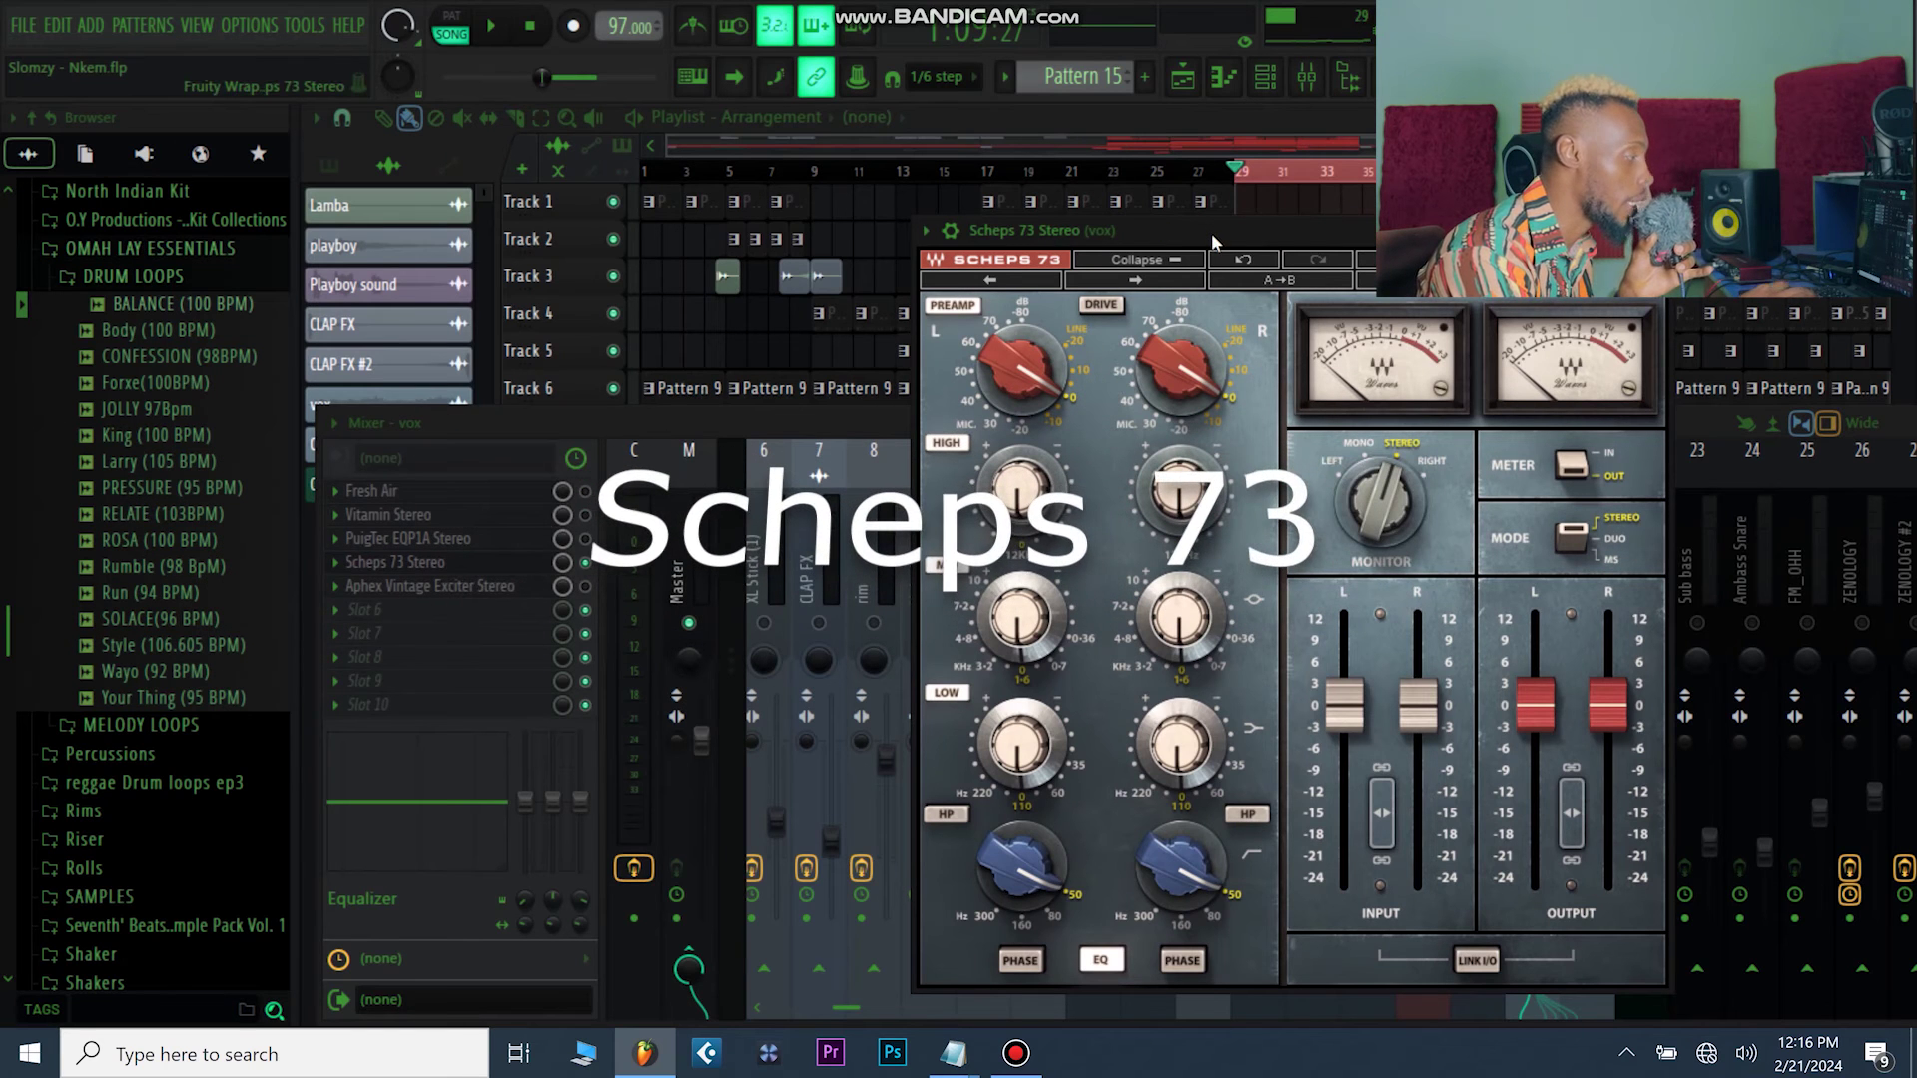
- Play the vocal and raise the Scheps 73 HIGH band gain toward +10.7 dB
mouse_move(1056, 509)
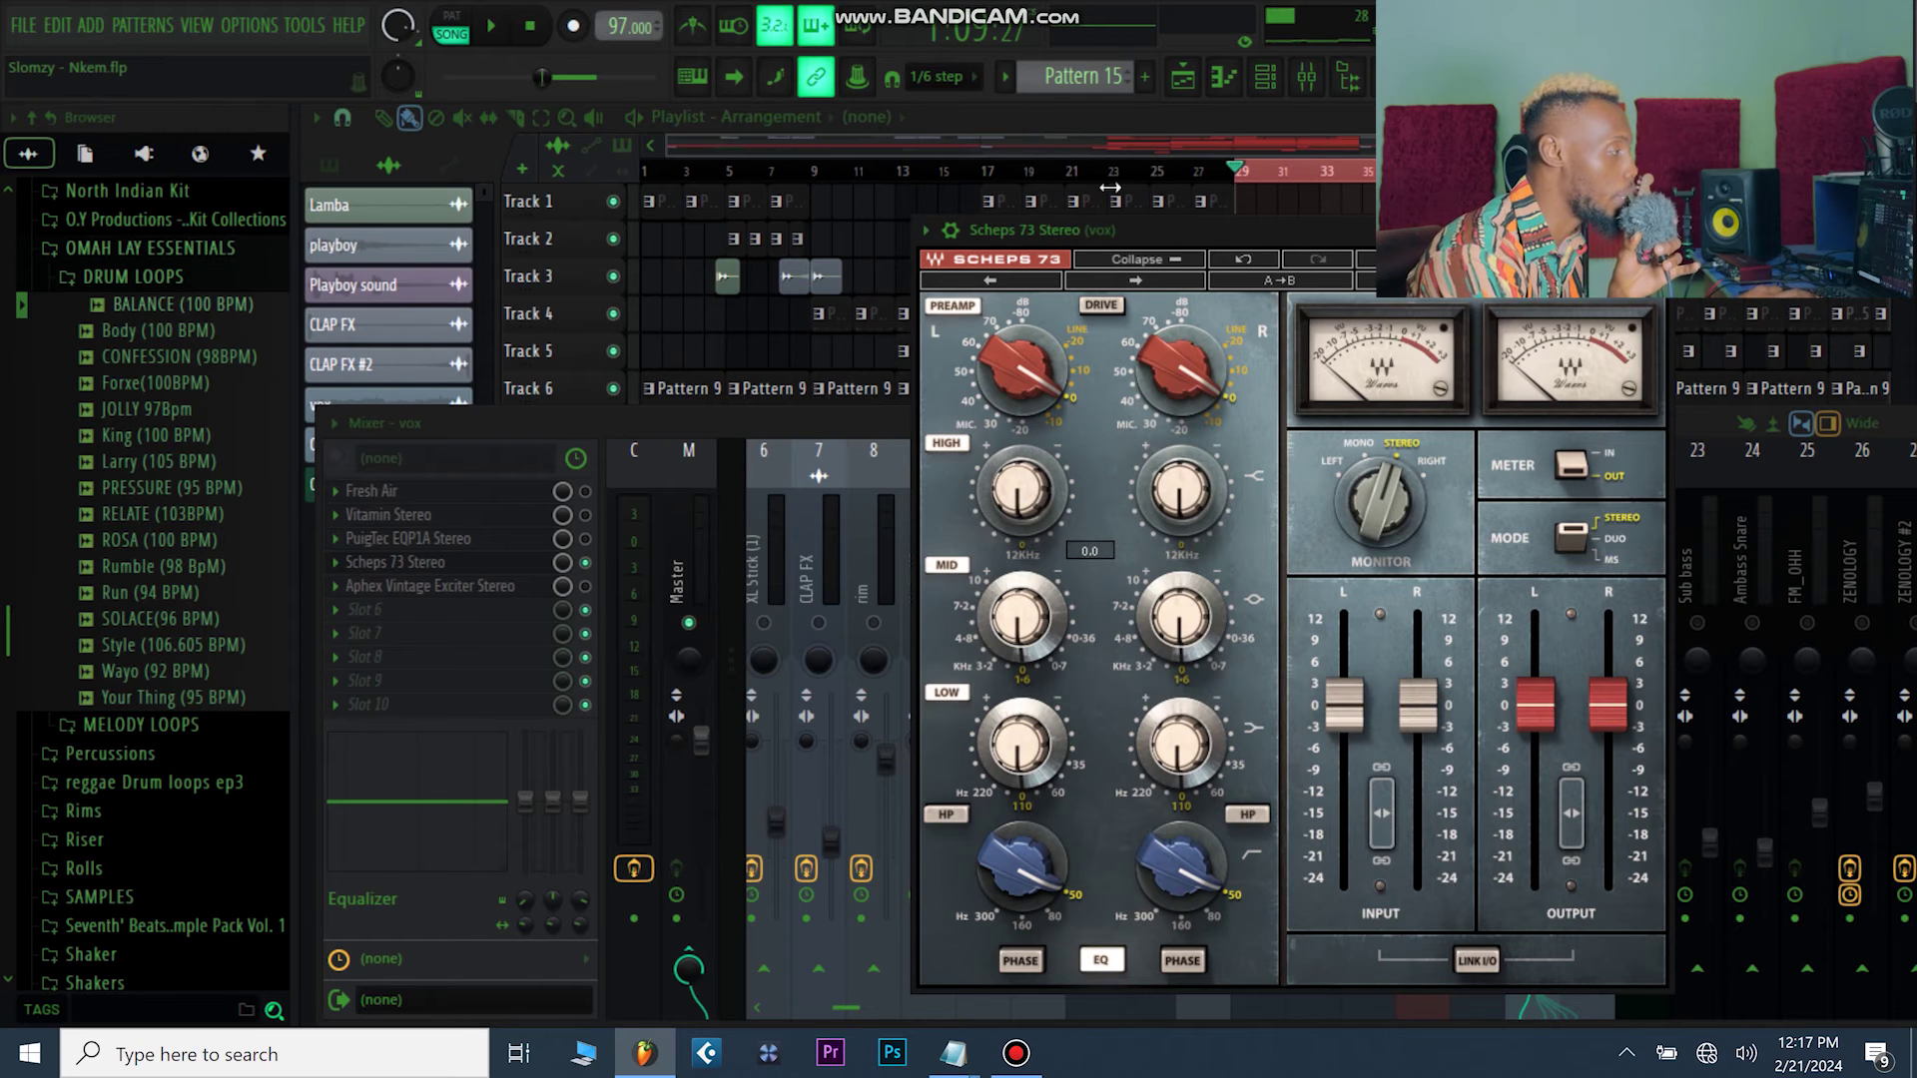
drag(1142, 236, 1168, 236)
key(space)
mouse_move(1037, 494)
mouse_down()
mouse_move(1037, 465)
mouse_move(1038, 494)
mouse_up()
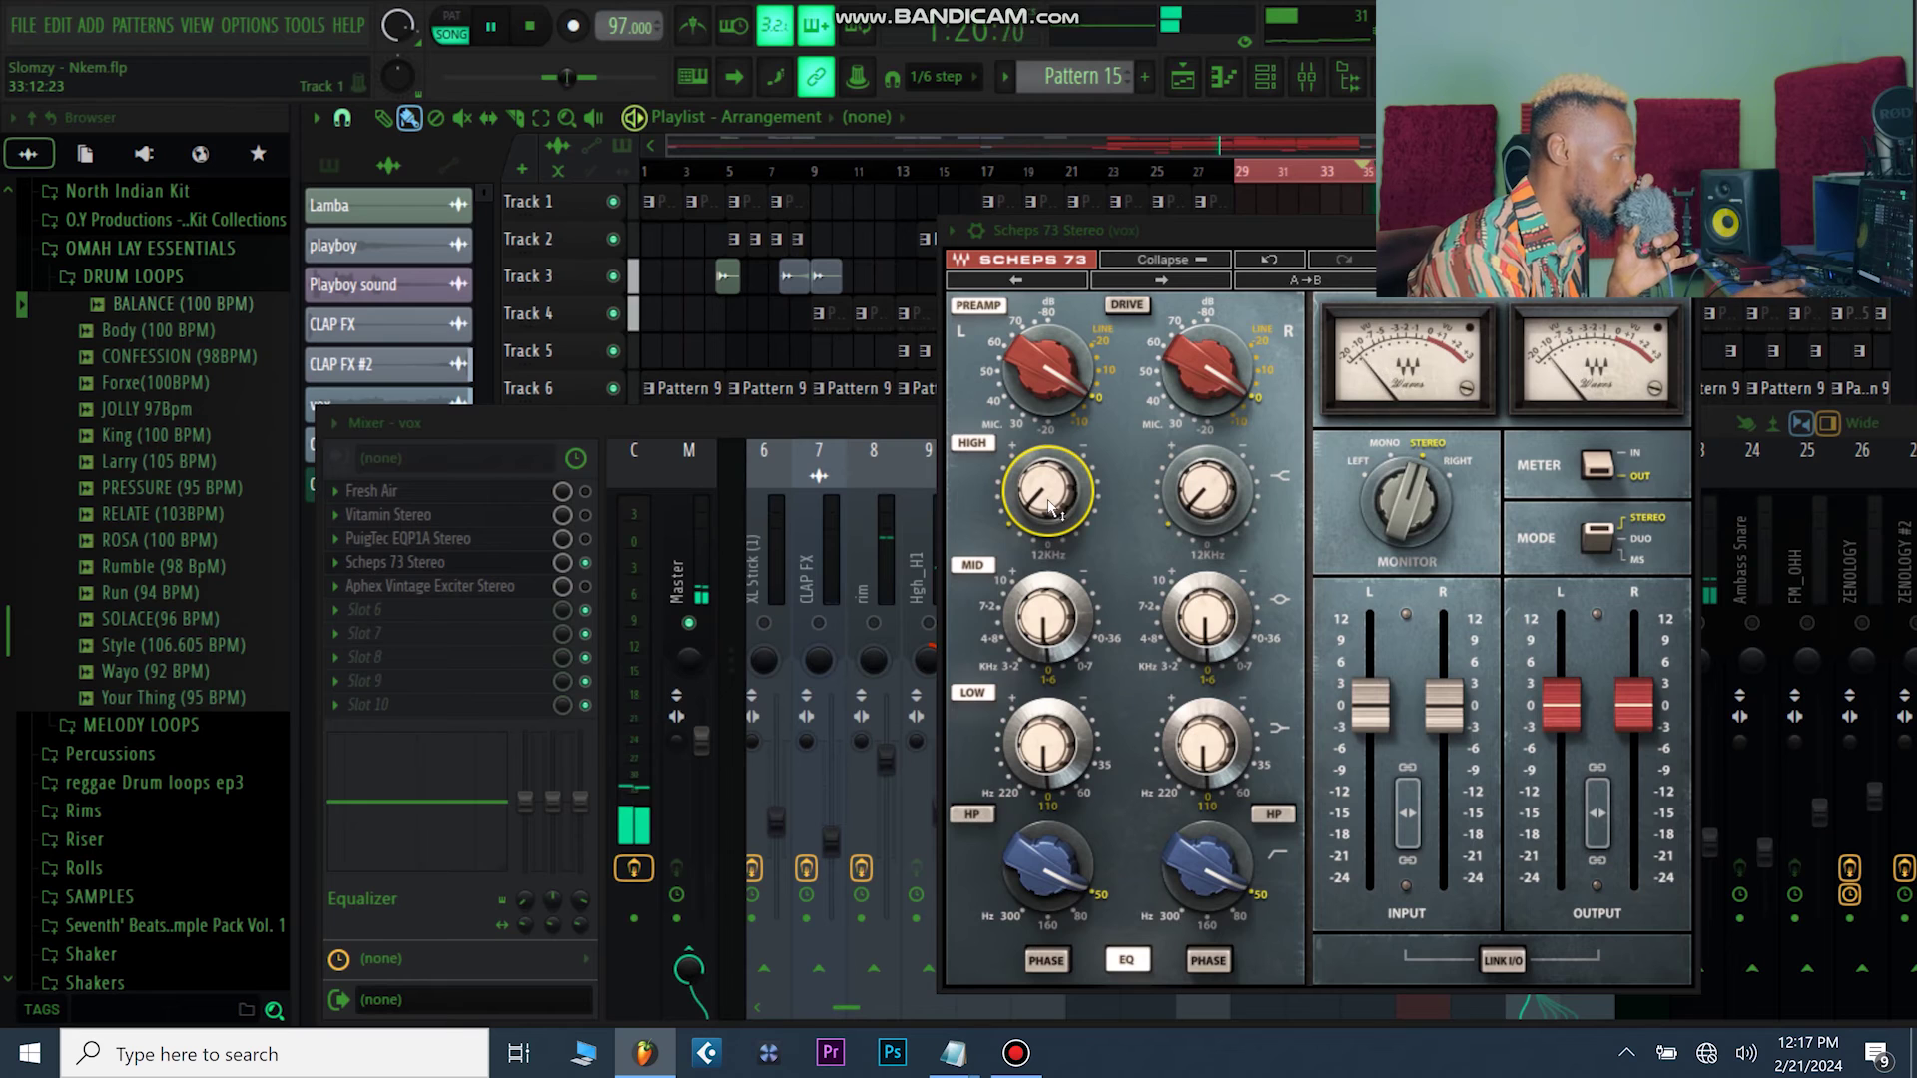
- Stop playback and bring the Mixer in front of the Scheps 73 window
key(space)
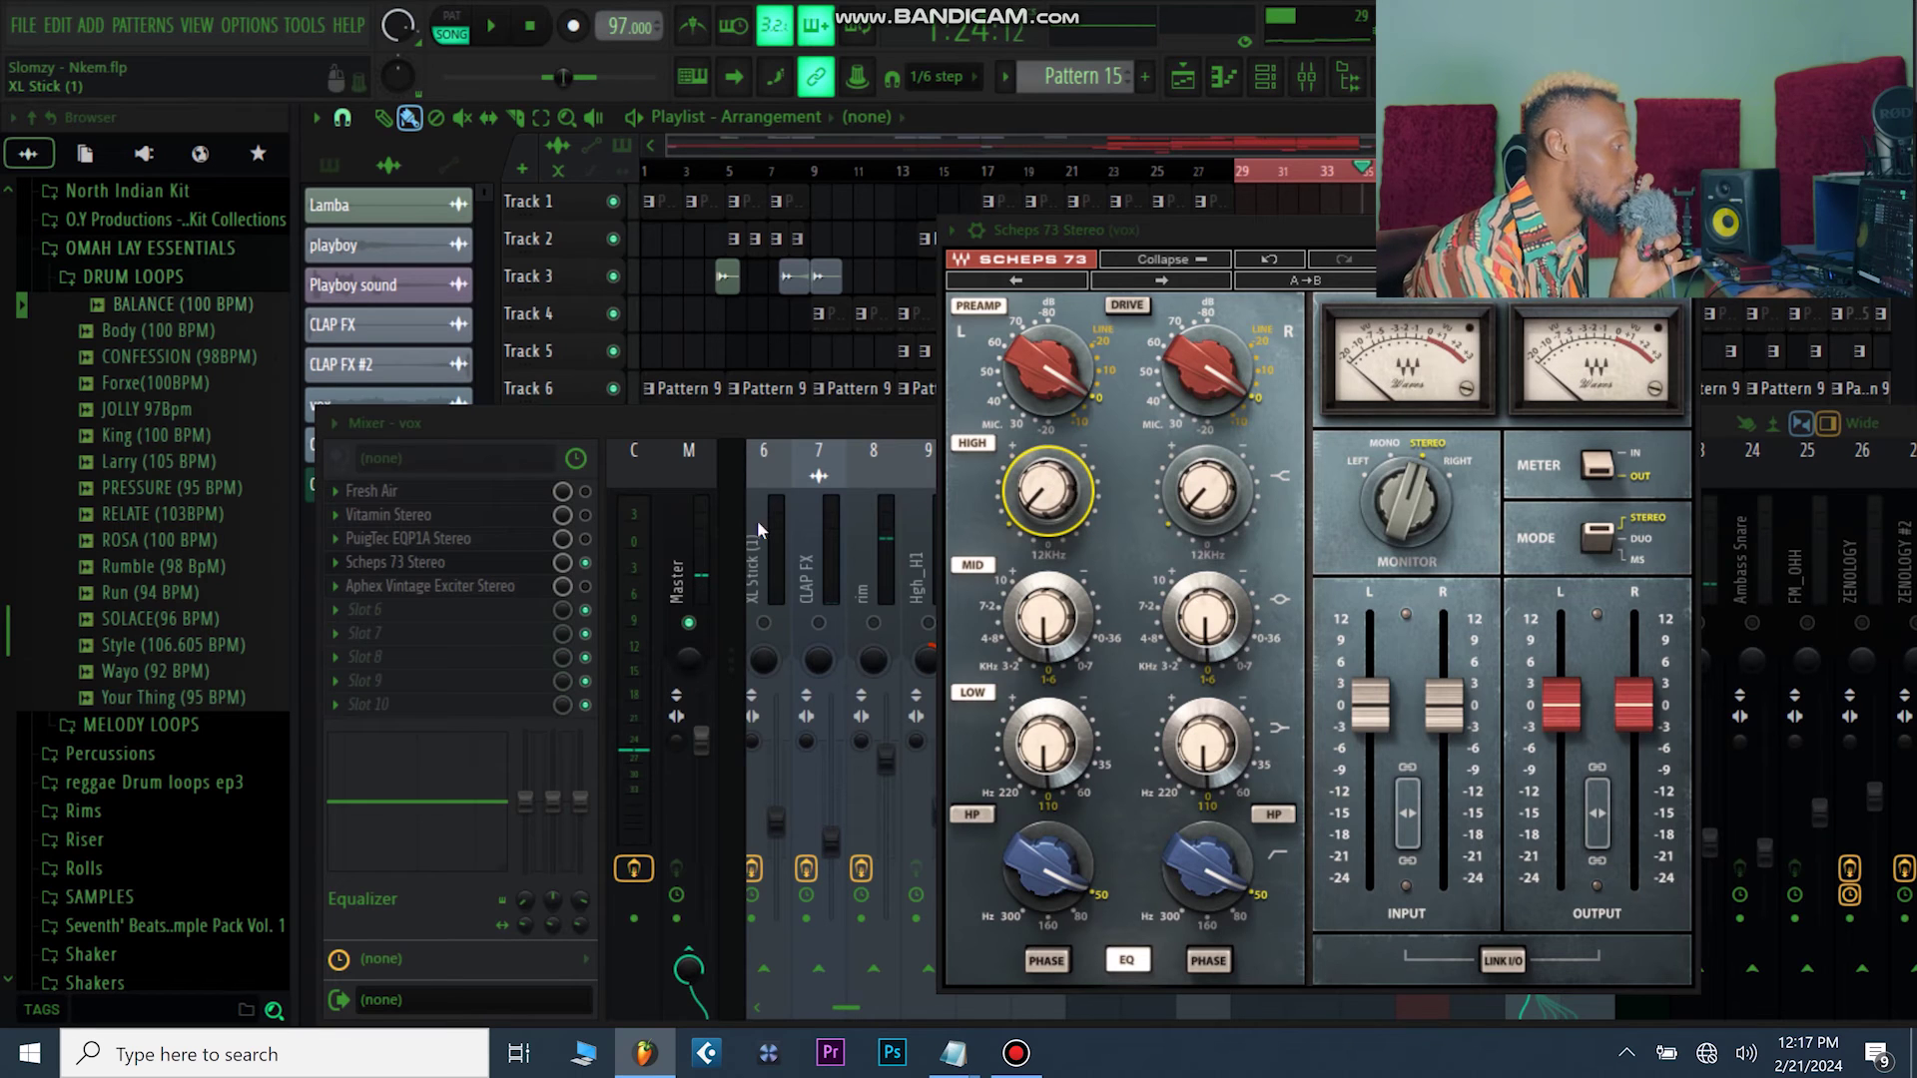
click(590, 570)
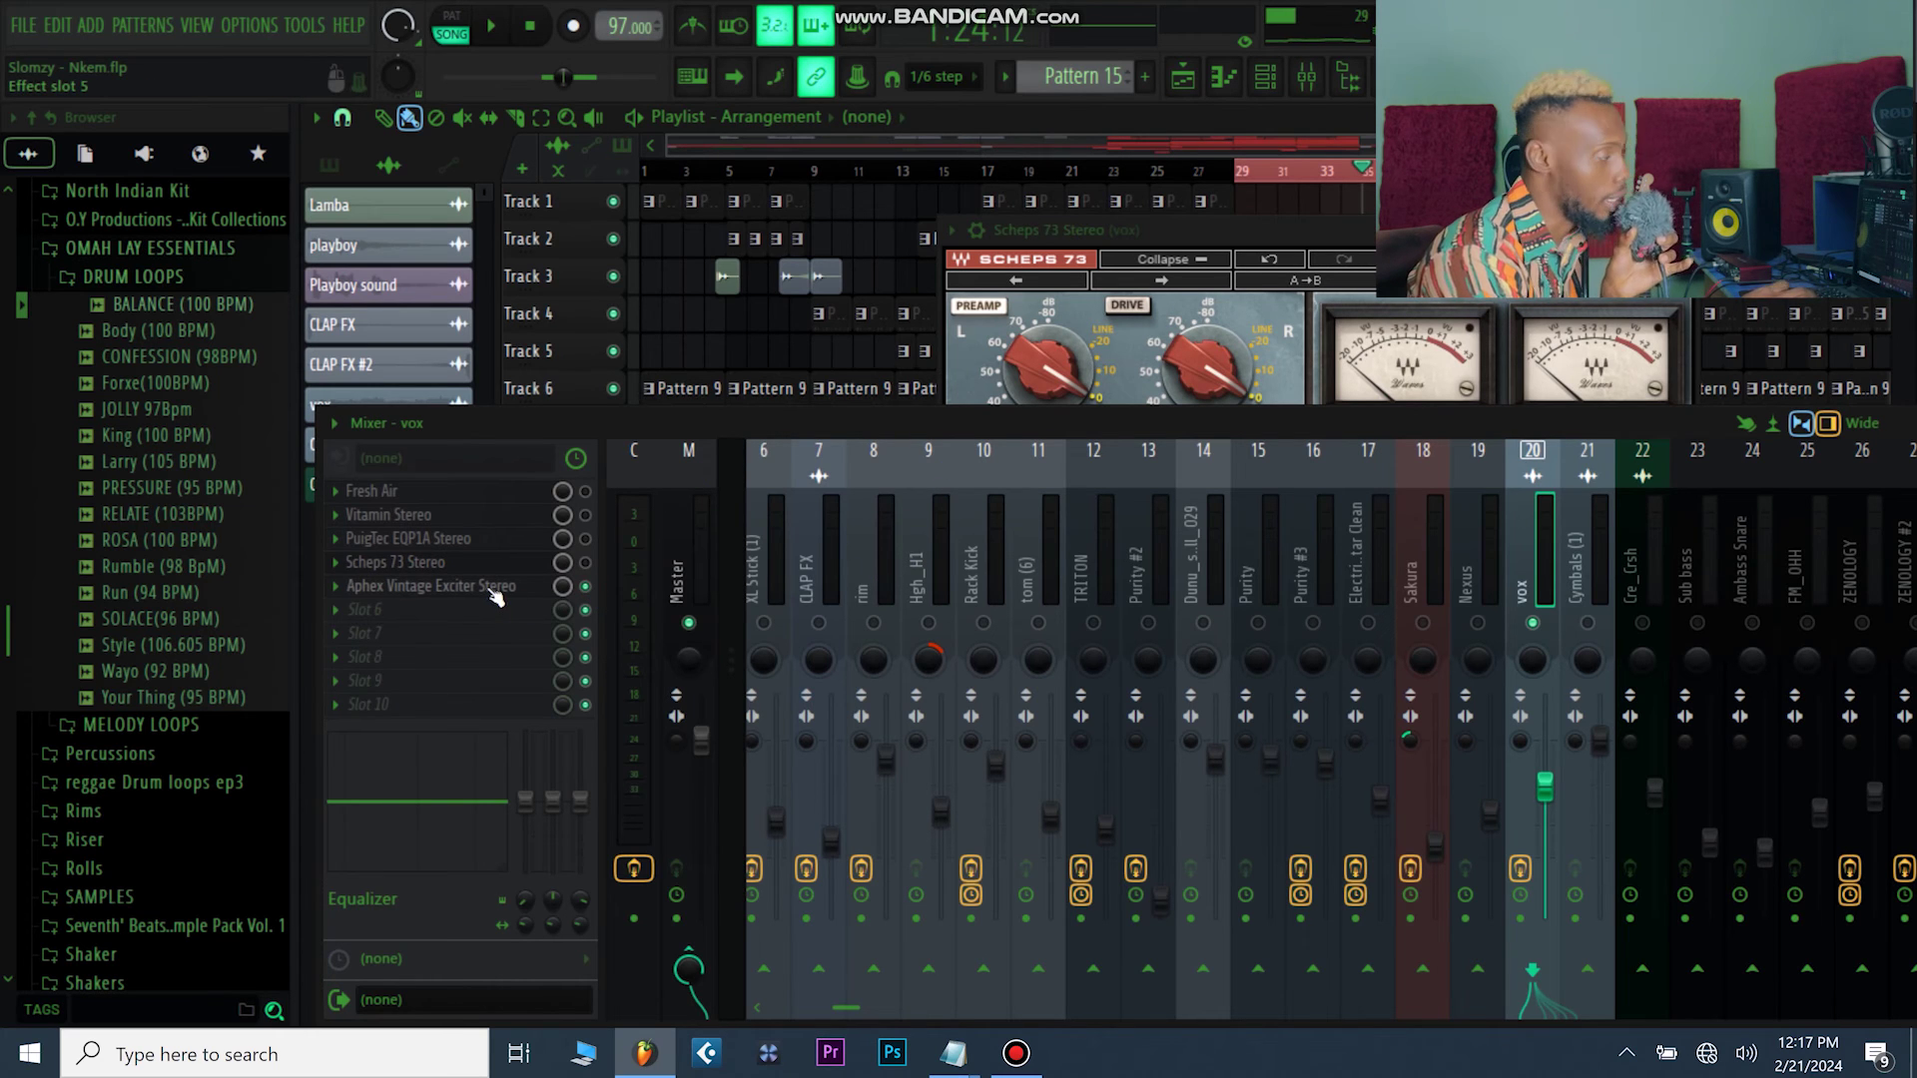
- Open the vox insert's Aphex Vintage Exciter Stereo and position its window
click(489, 587)
drag(753, 279, 1072, 341)
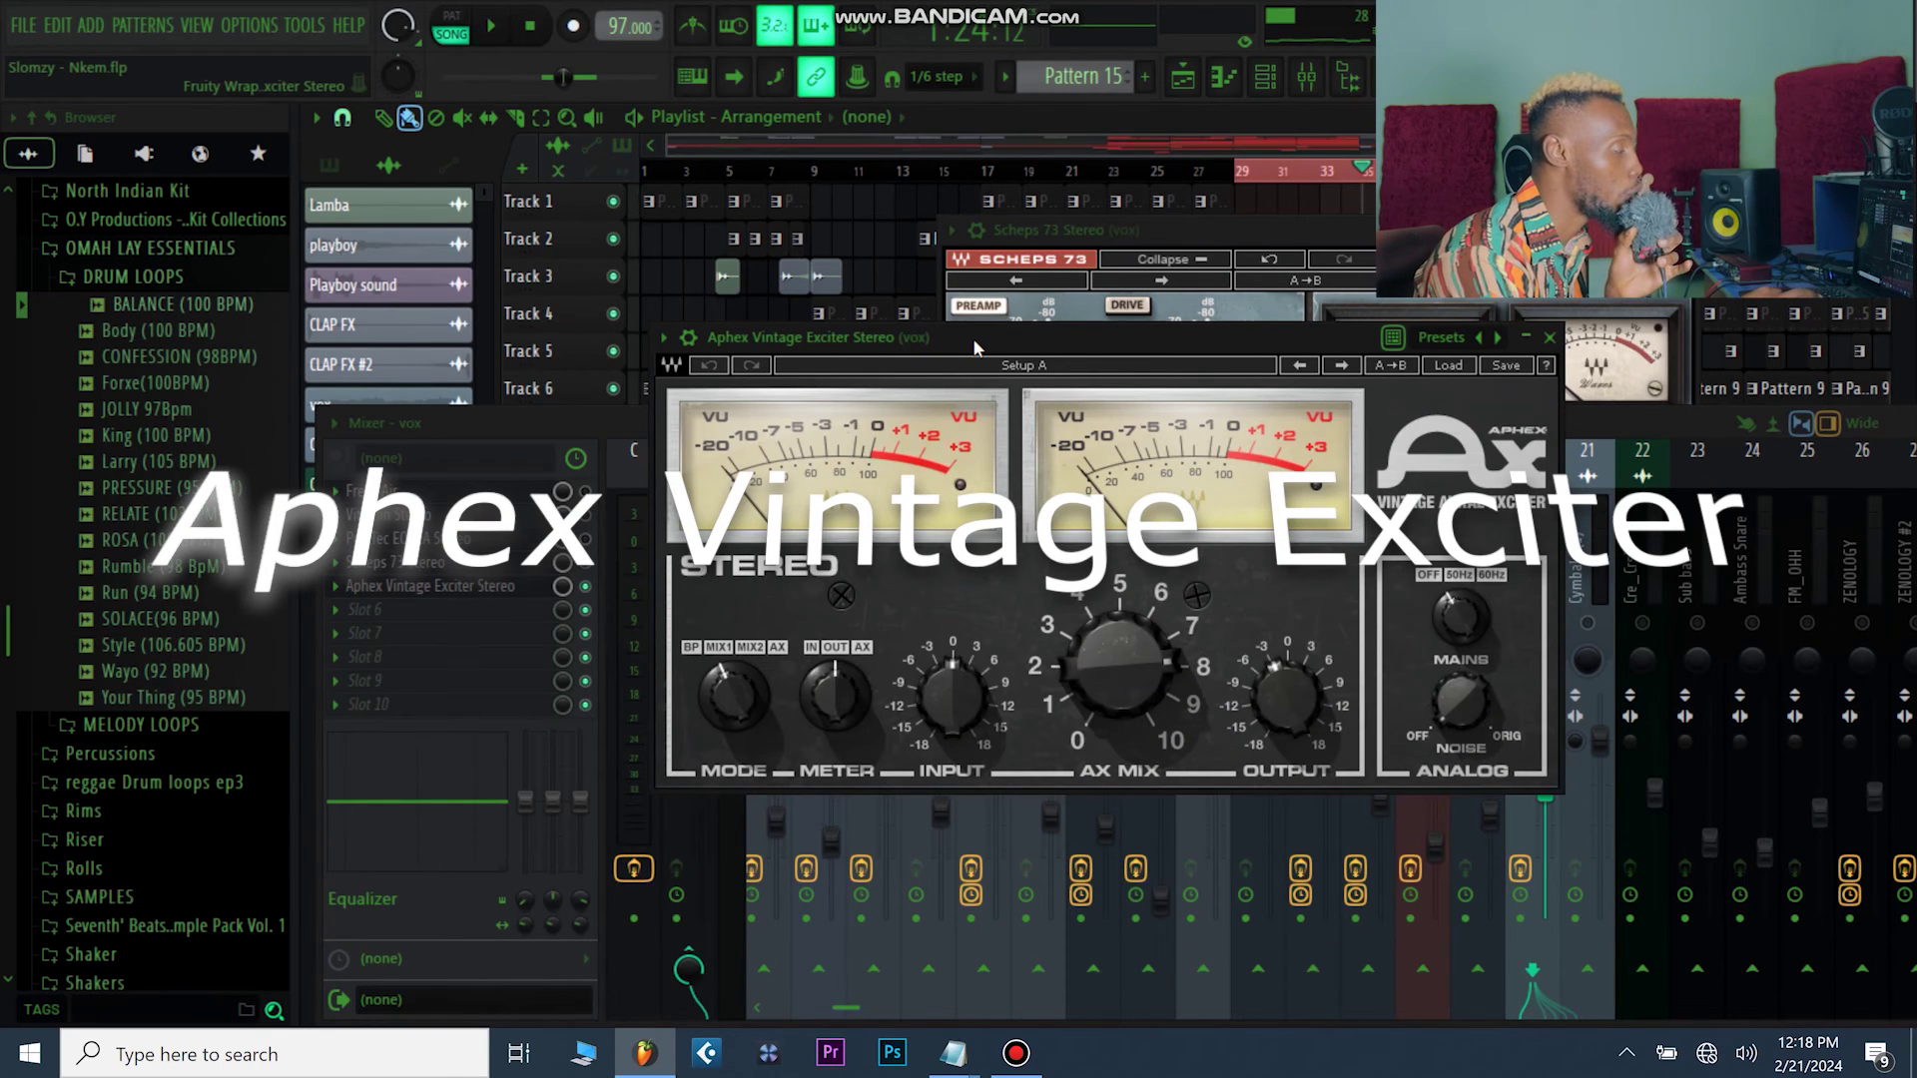
drag(1035, 339, 1010, 409)
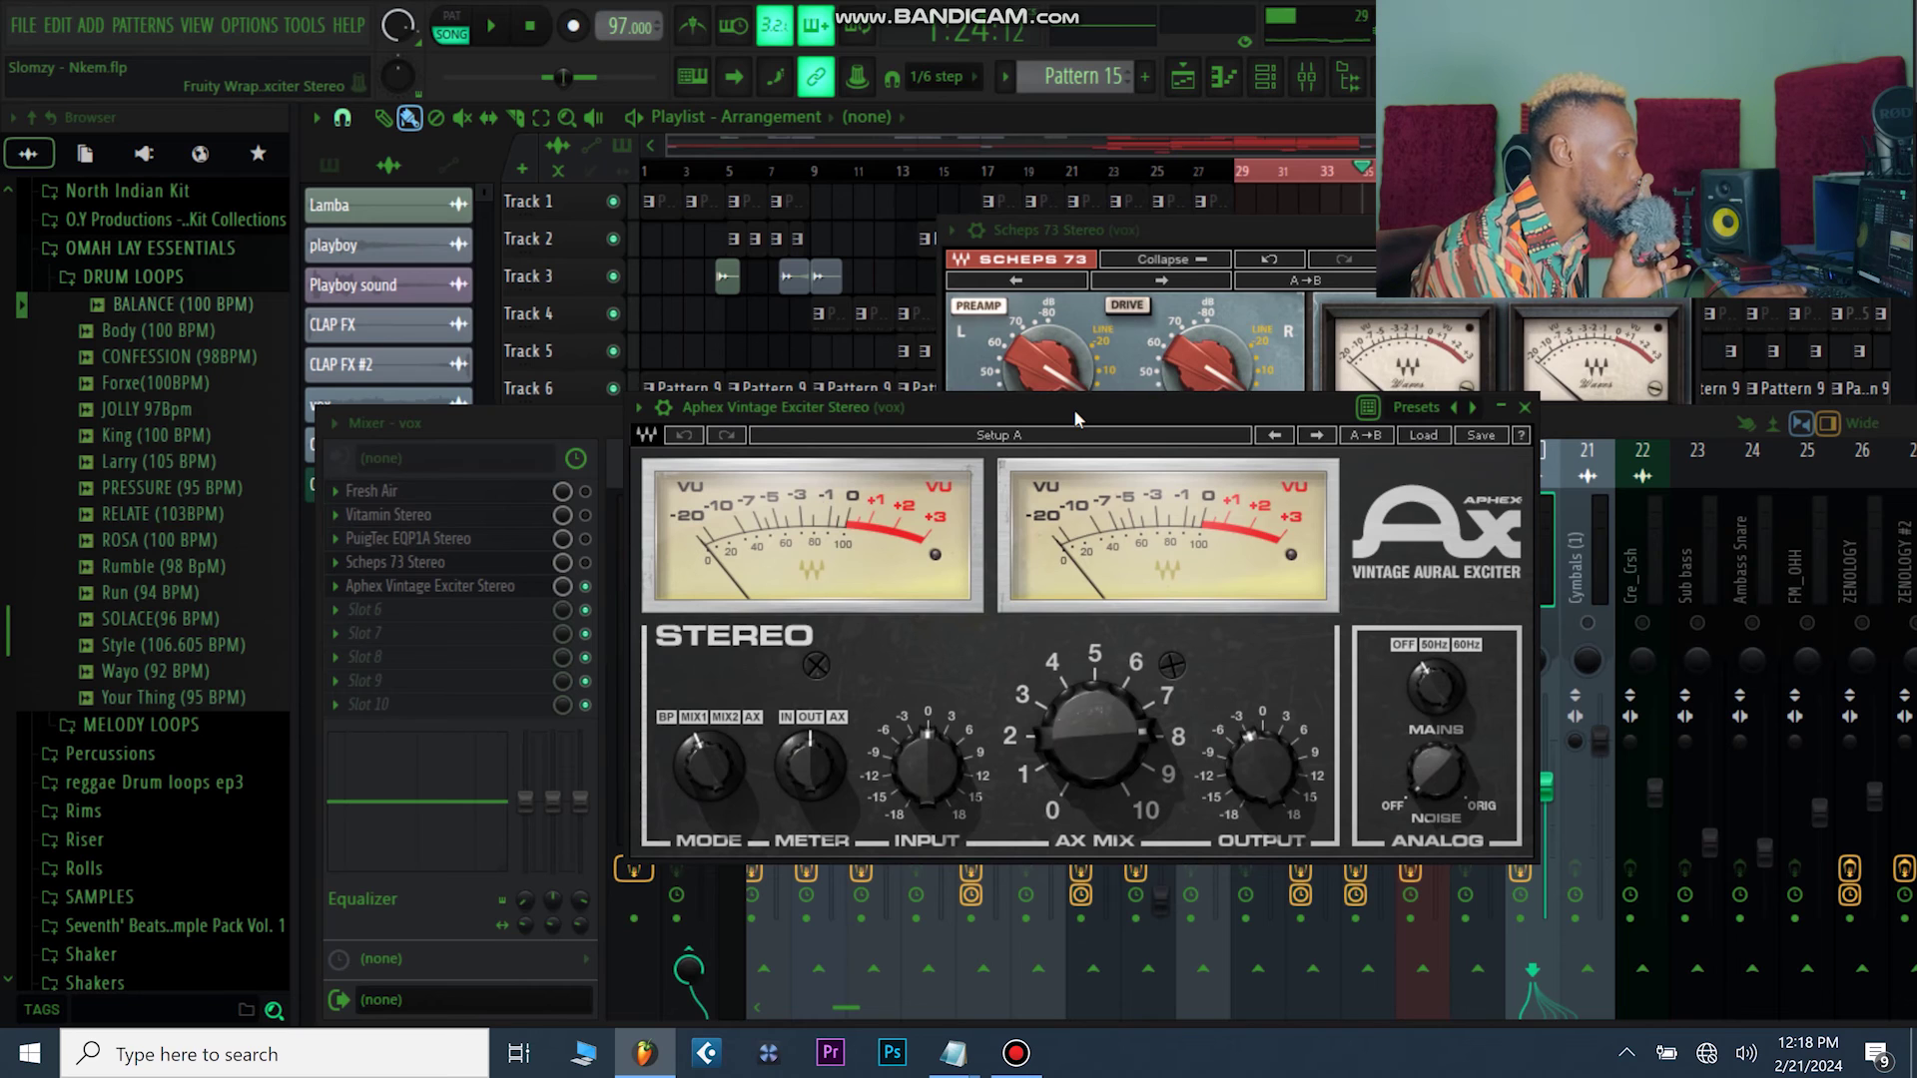
- While playing, turn the Aphex AX Mix down, settling it at about 4.25
key(space)
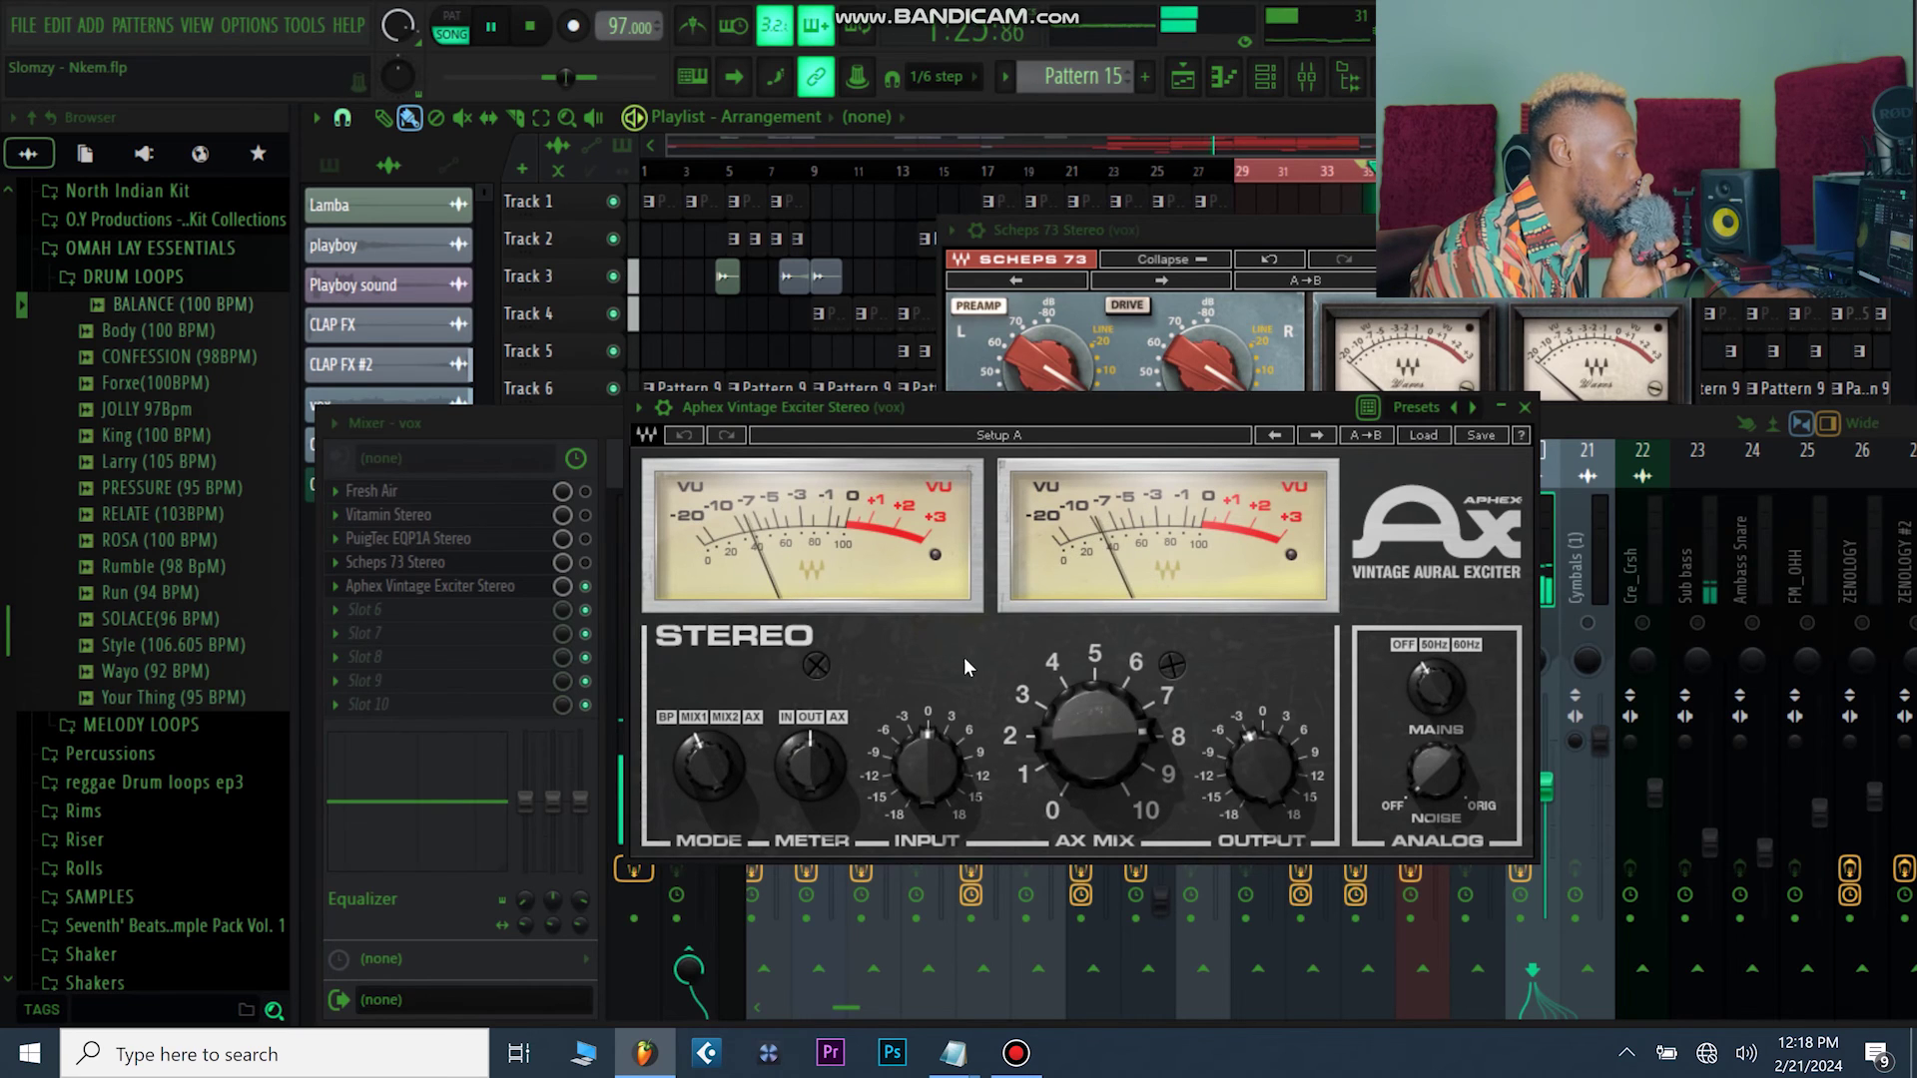
drag(1077, 709, 1077, 775)
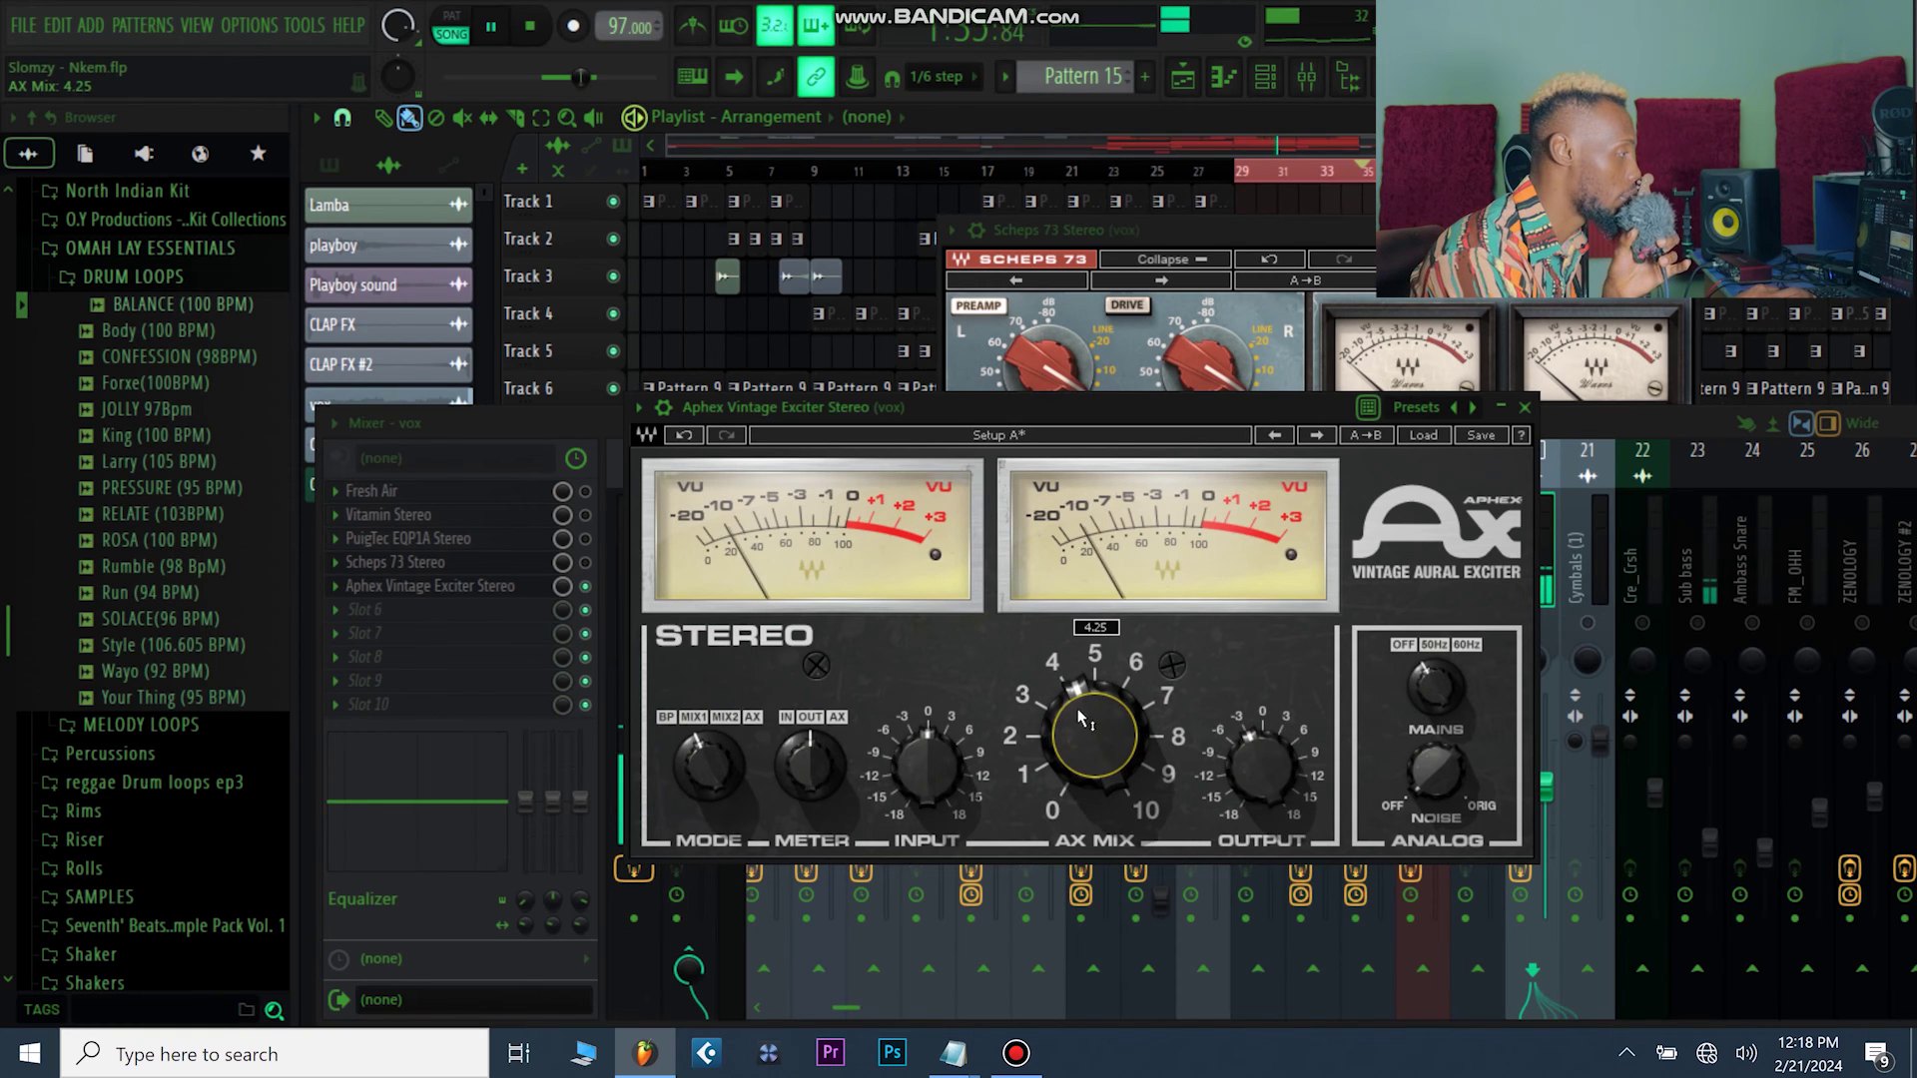
key(space)
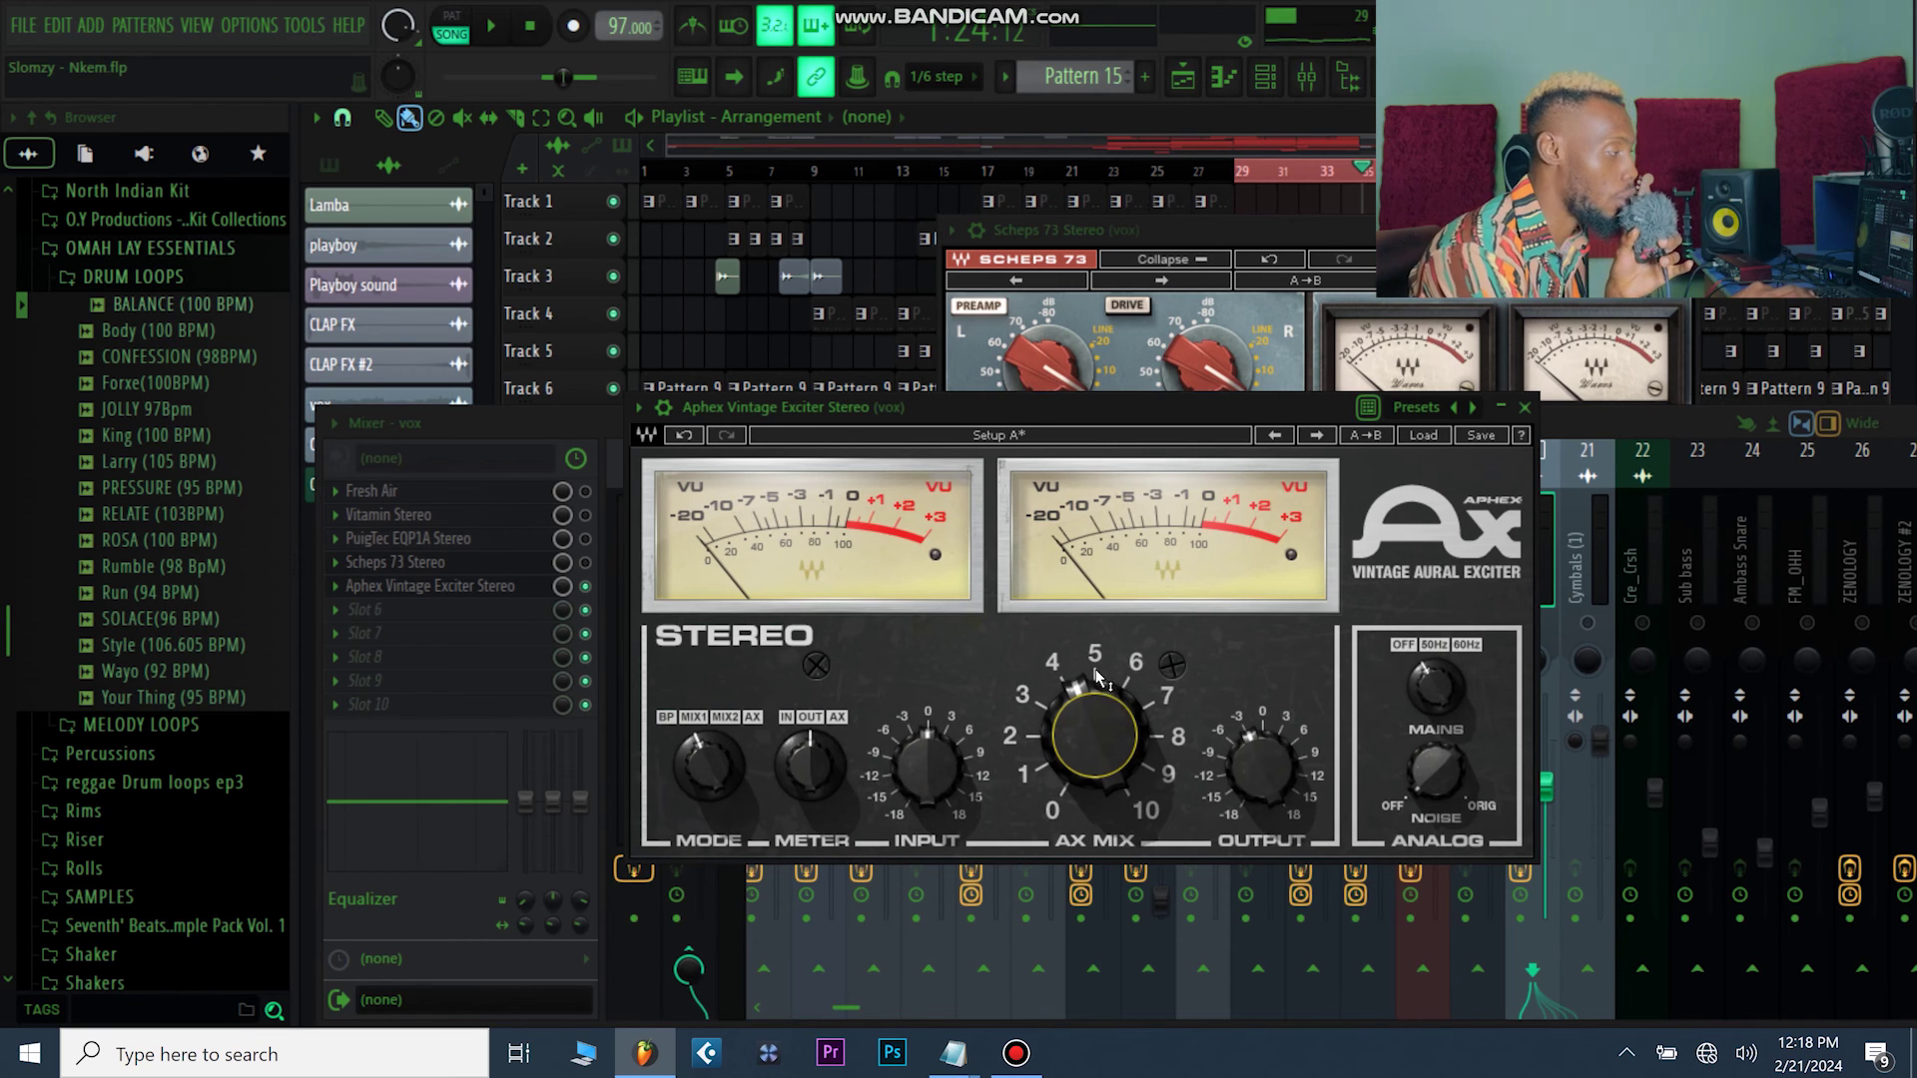
drag(1100, 672, 1098, 676)
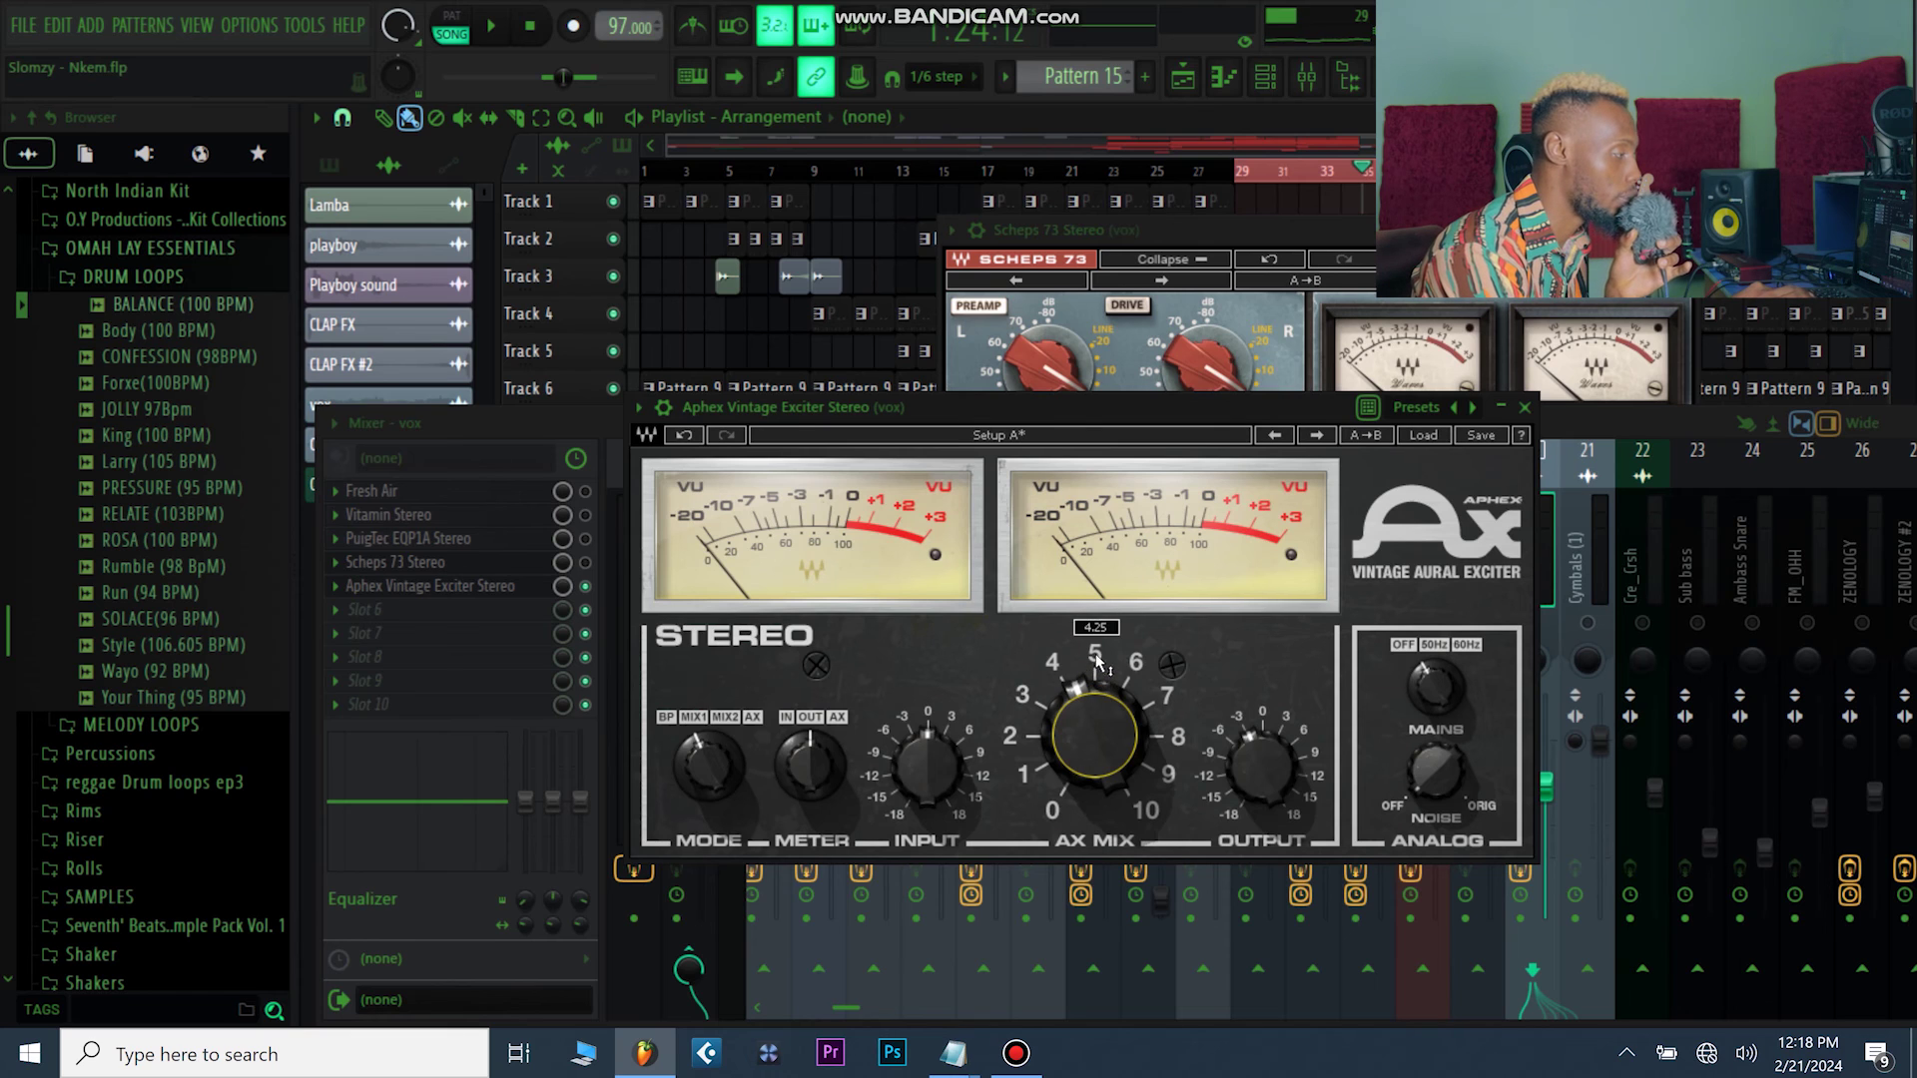